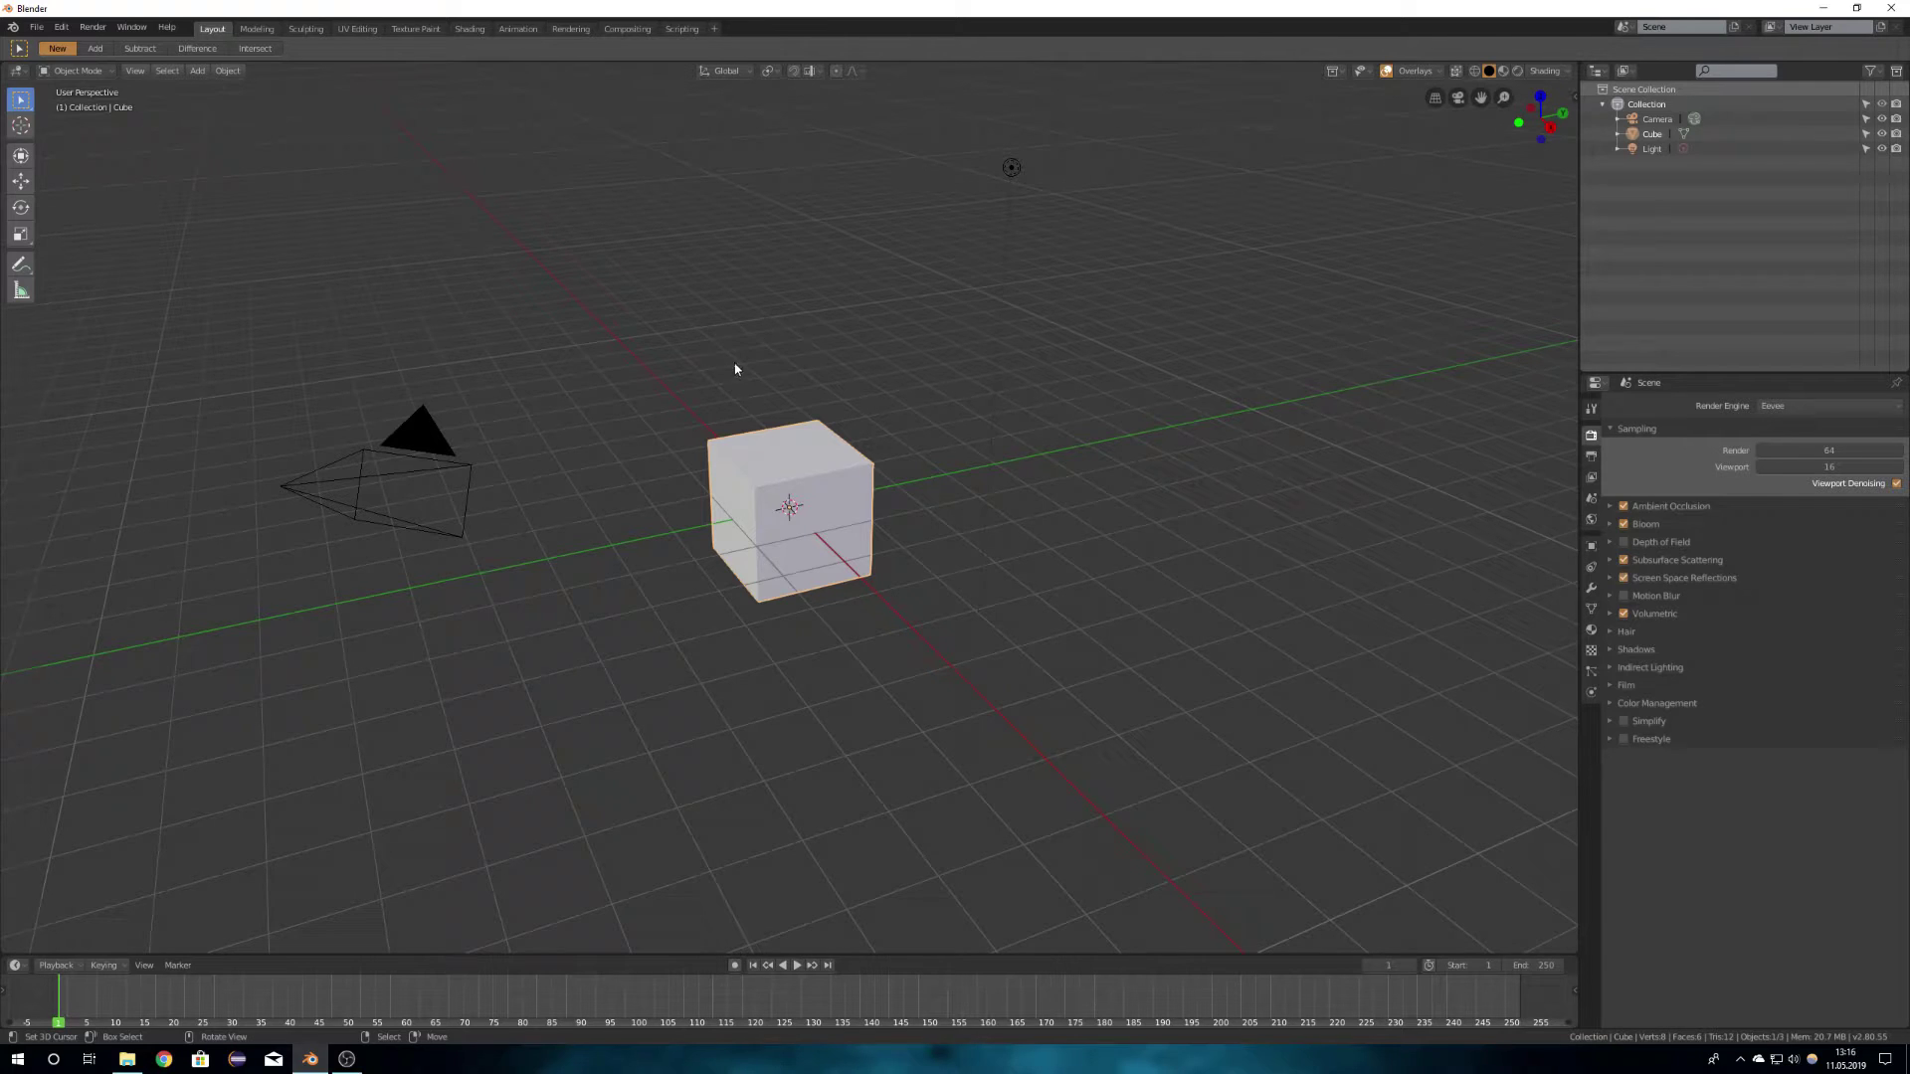
Step: Switch the main 3D viewport to the Video Sequencer in Sequencer/Preview view and load the C0009.MP4 clip
left_click(20, 71)
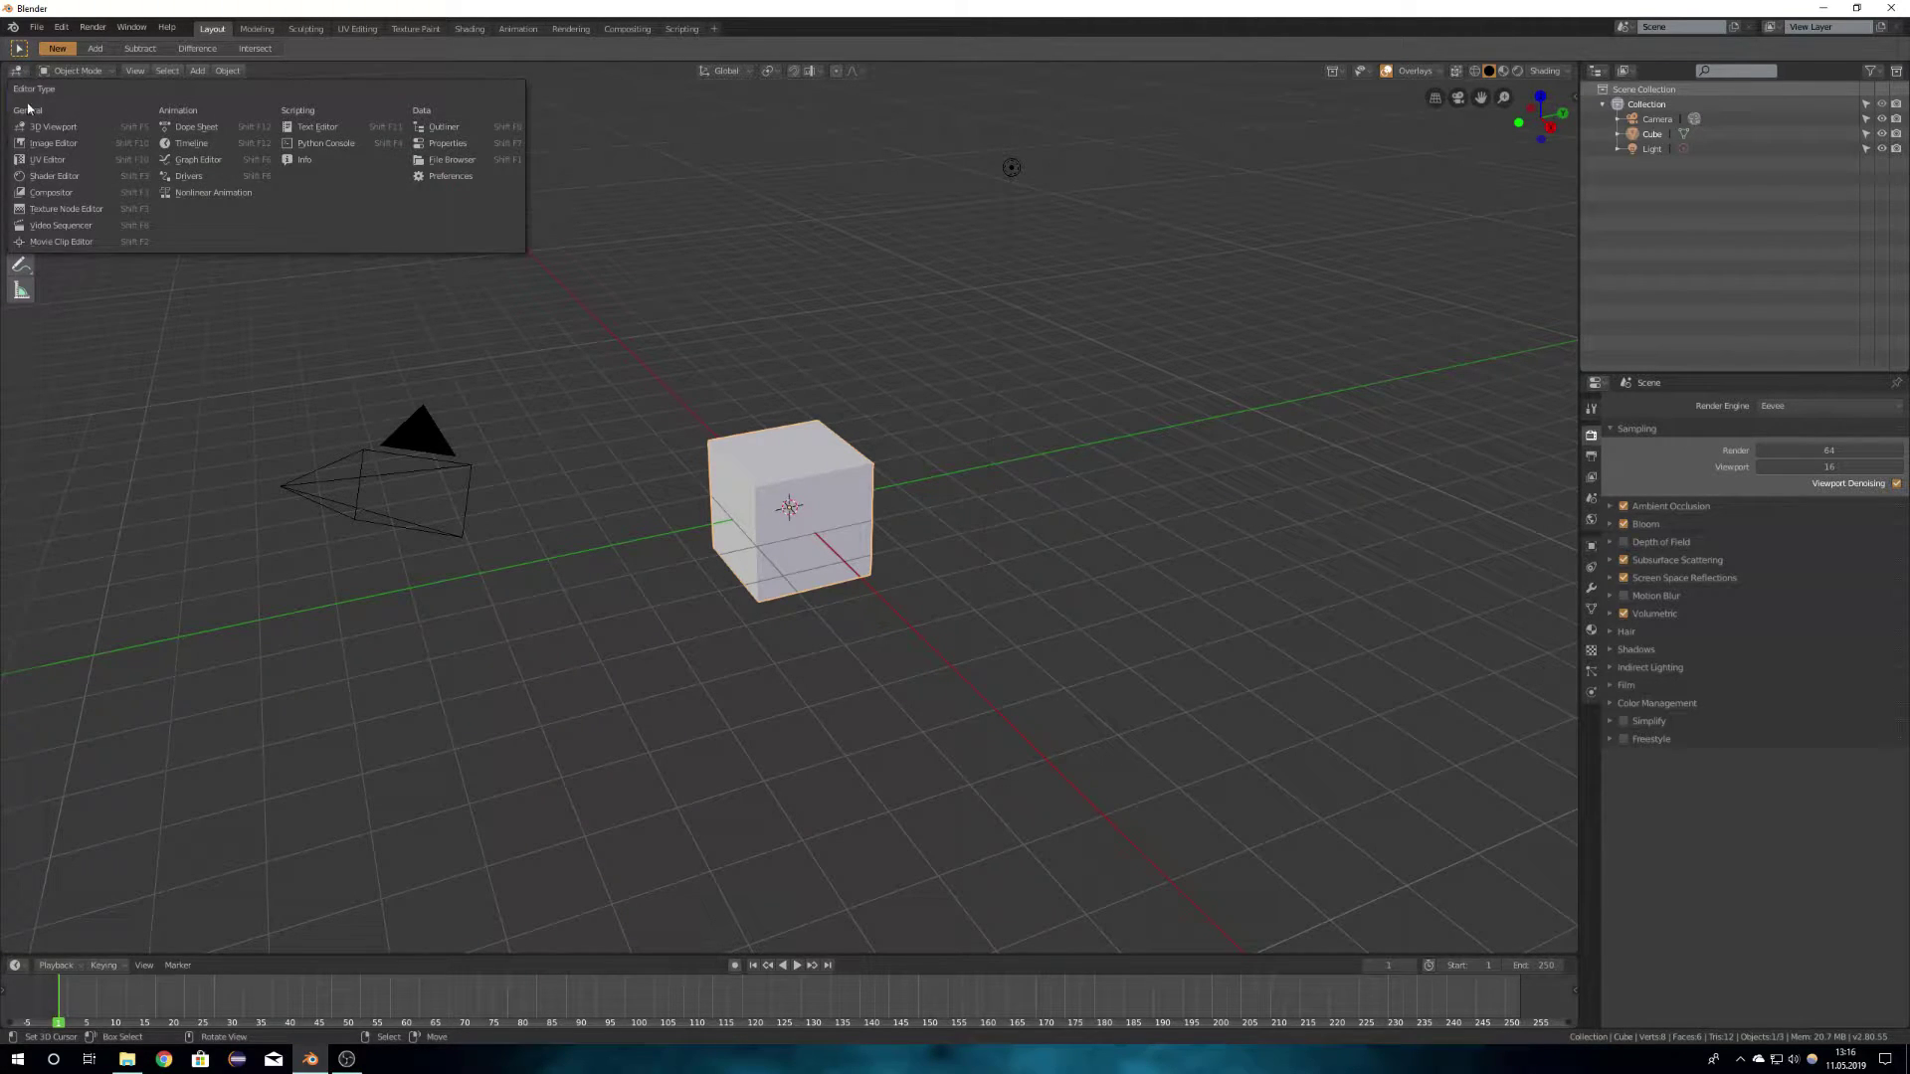
left_click(60, 225)
left_click(87, 71)
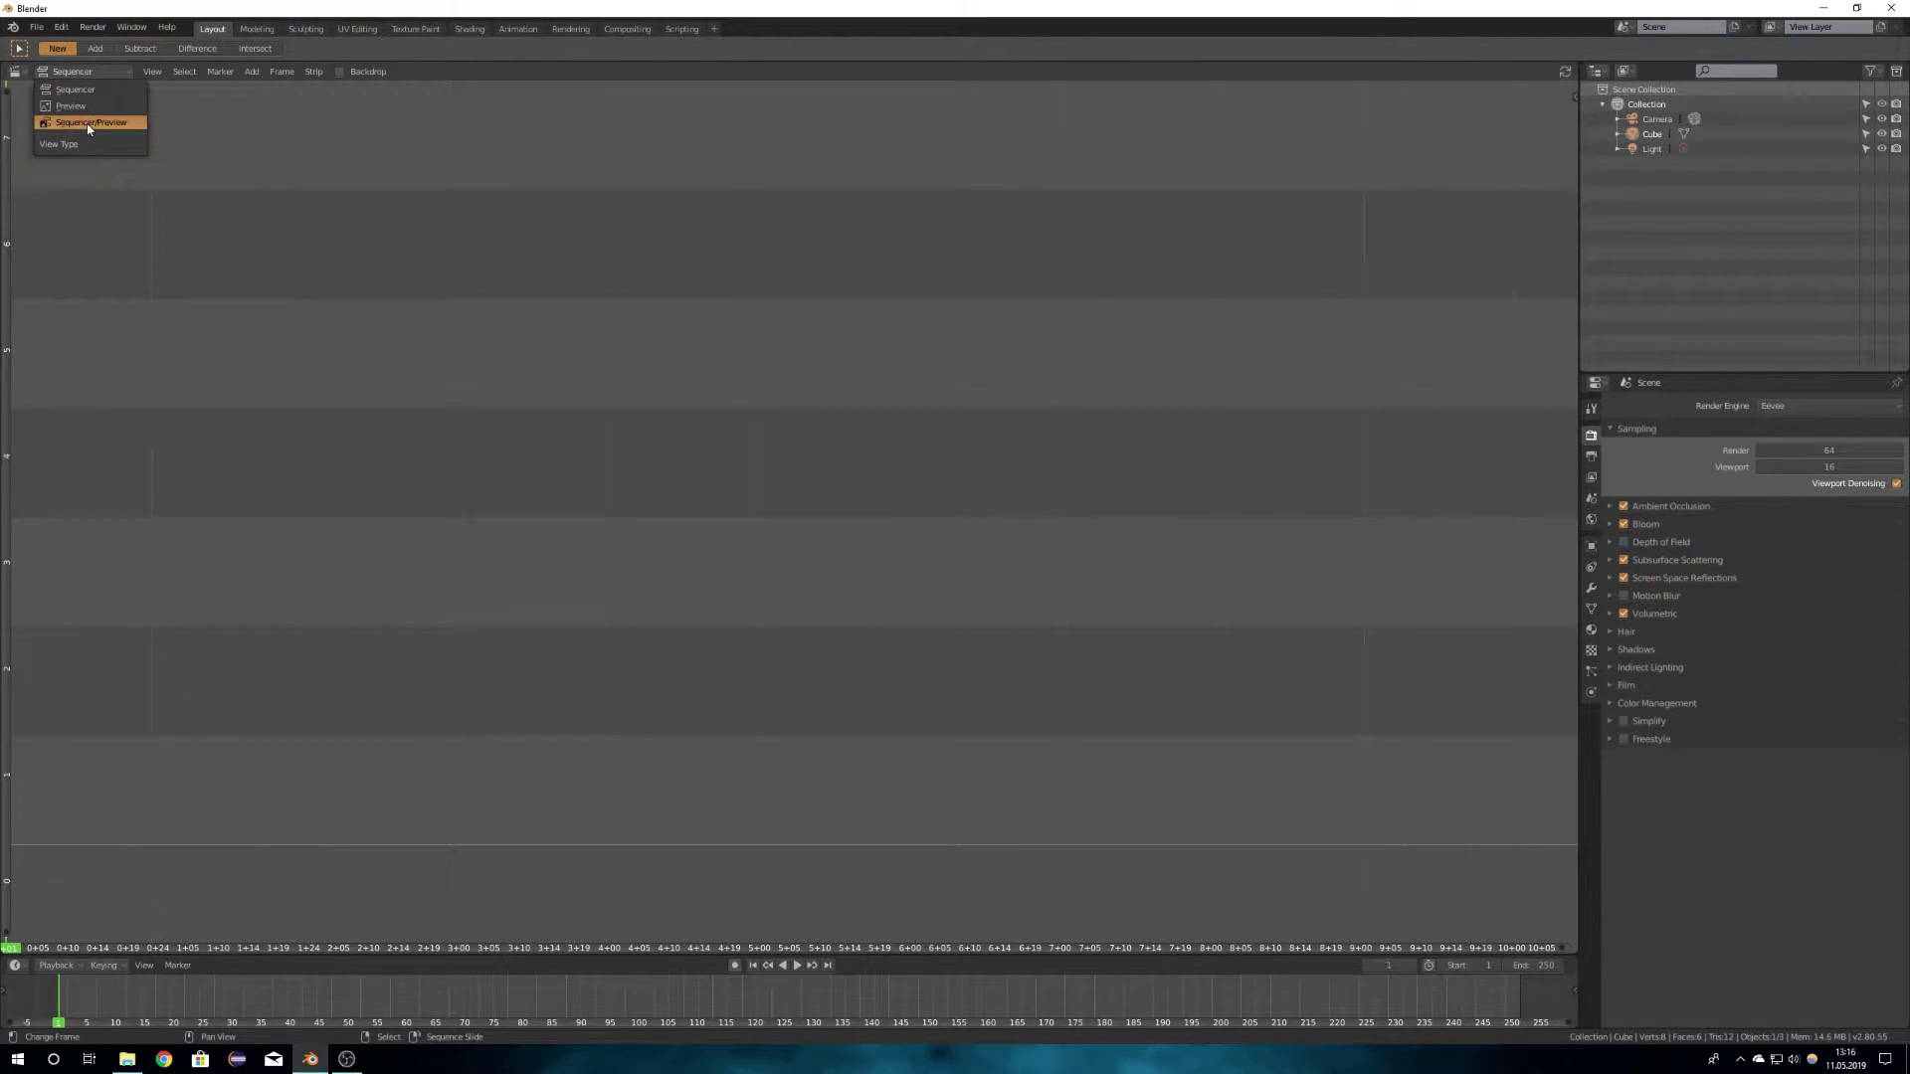
left_click(88, 122)
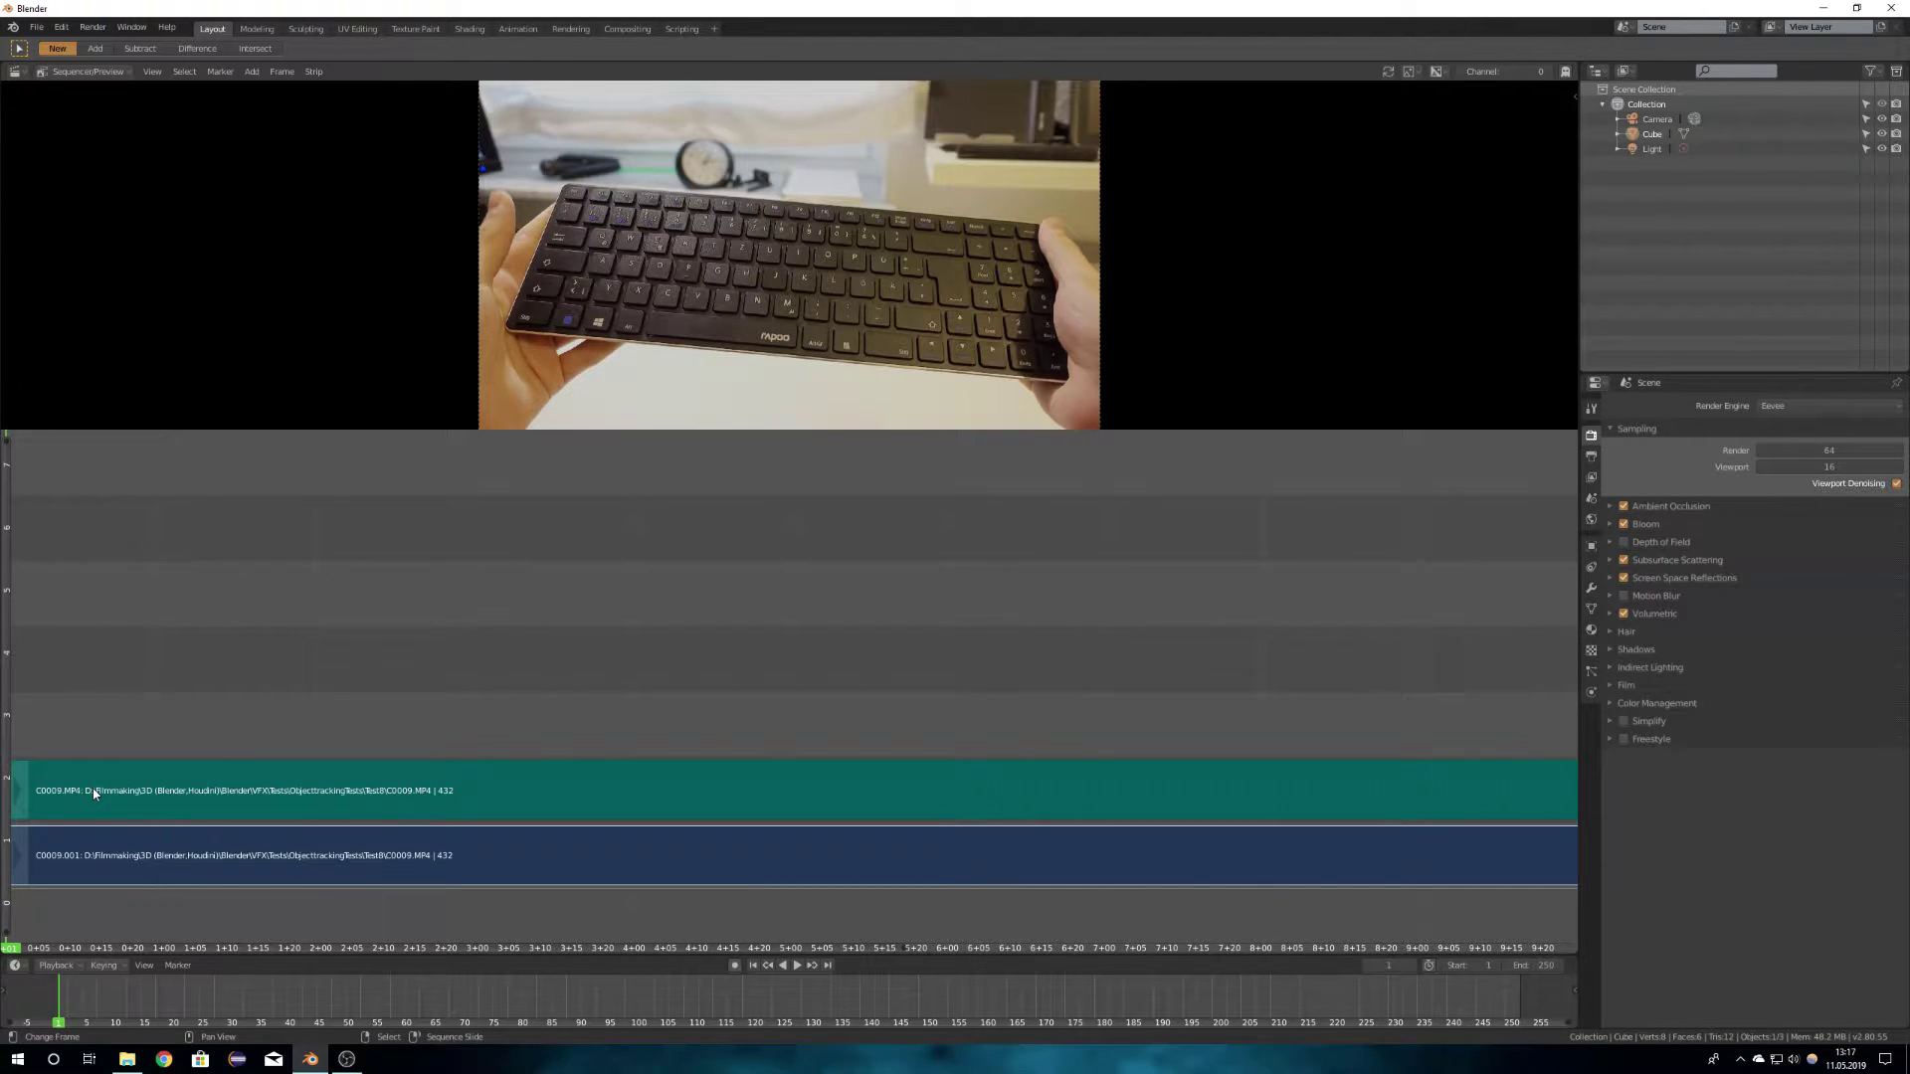
Step: Delete the clip's audio strip from the sequencer and set the scene's end frame to 100
left_click(93, 788)
key("x")
left_click(248, 698)
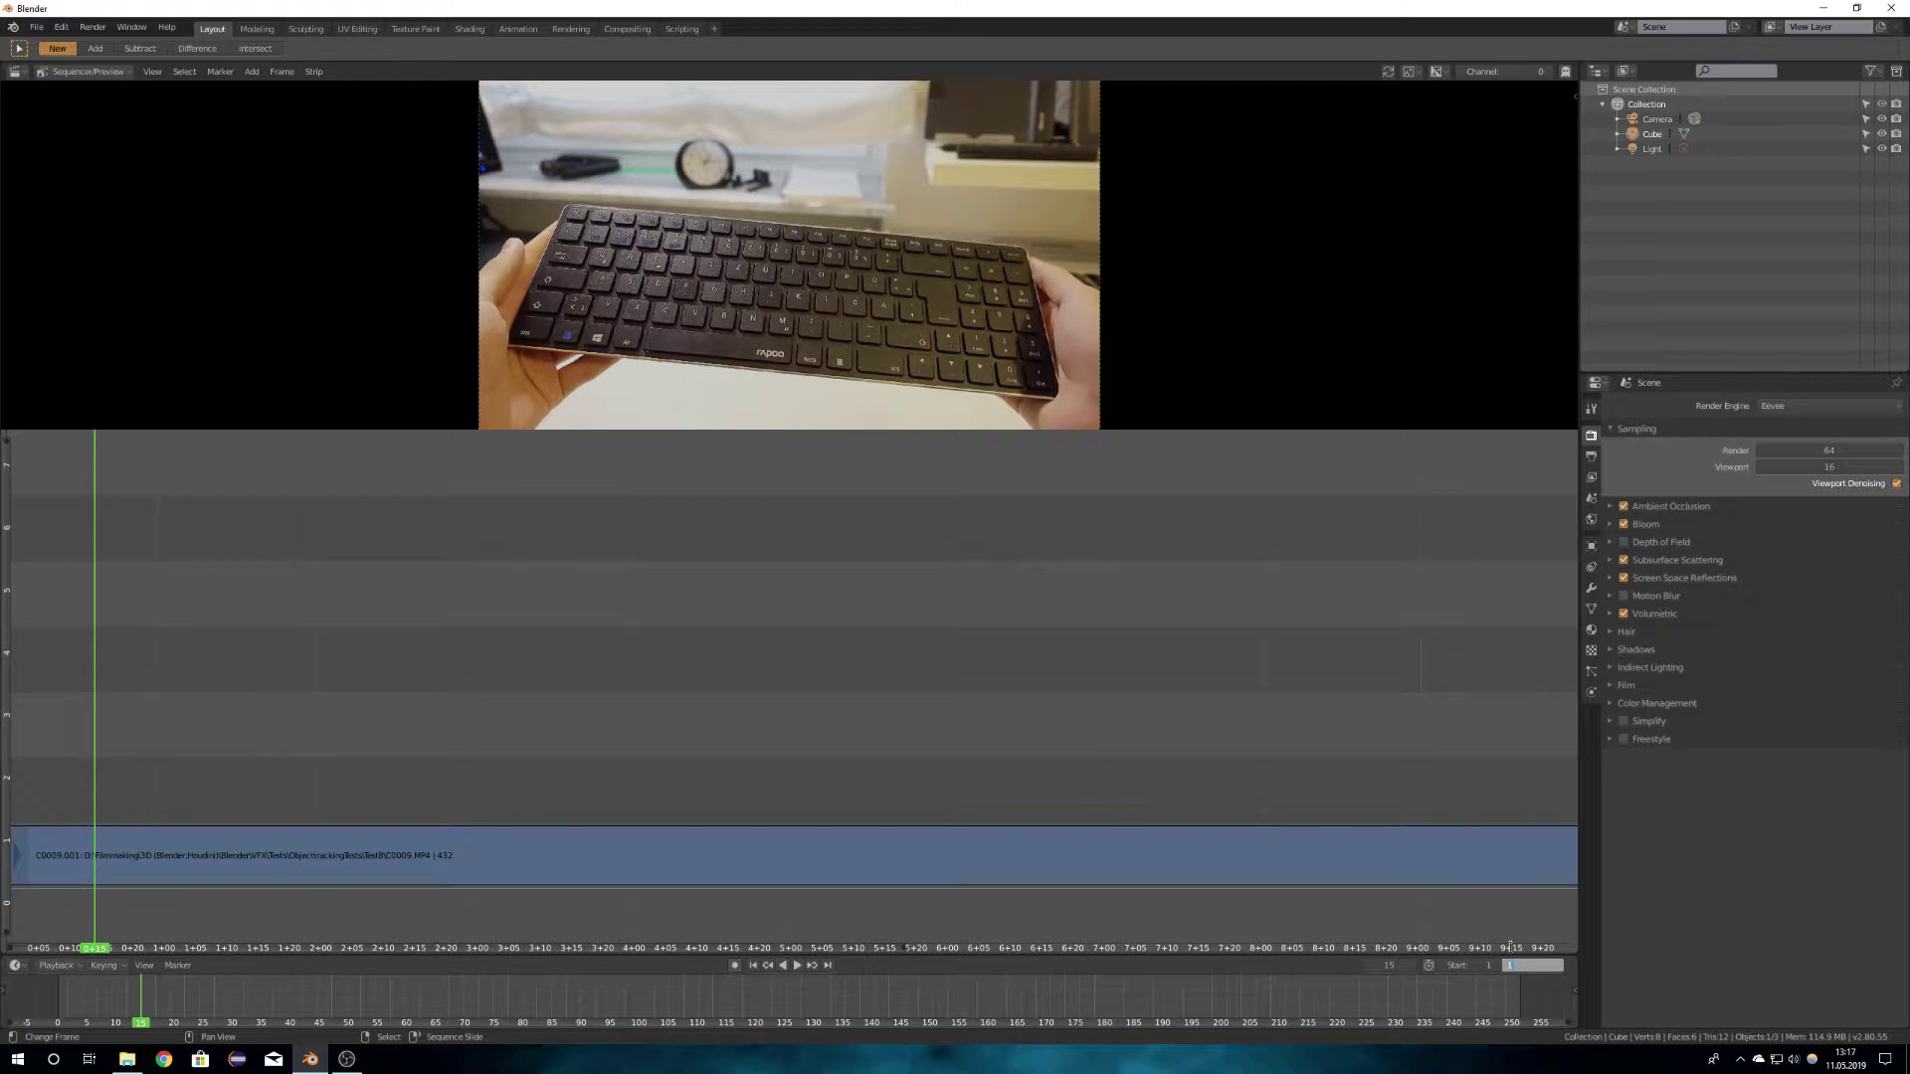
key("Return")
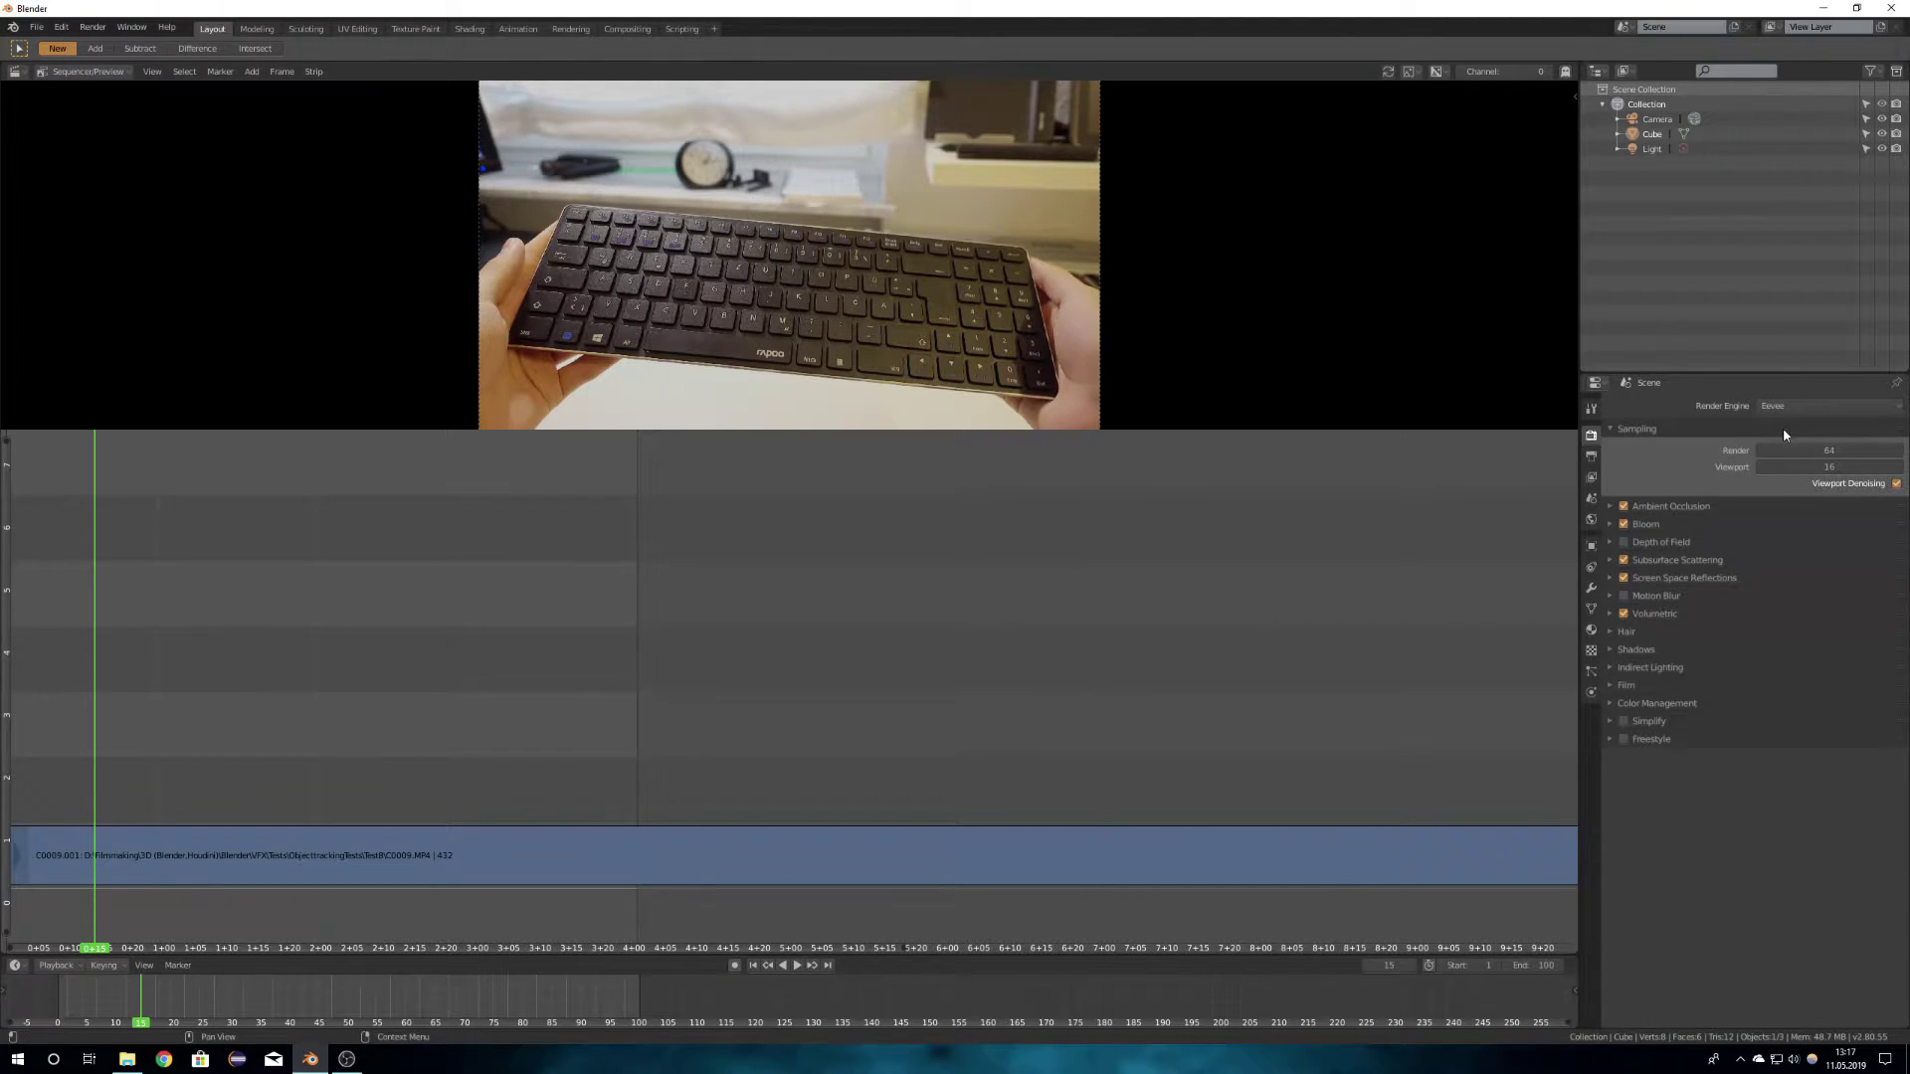
Step: Change the render engine to Cycles
left_click(1801, 404)
left_click(1783, 455)
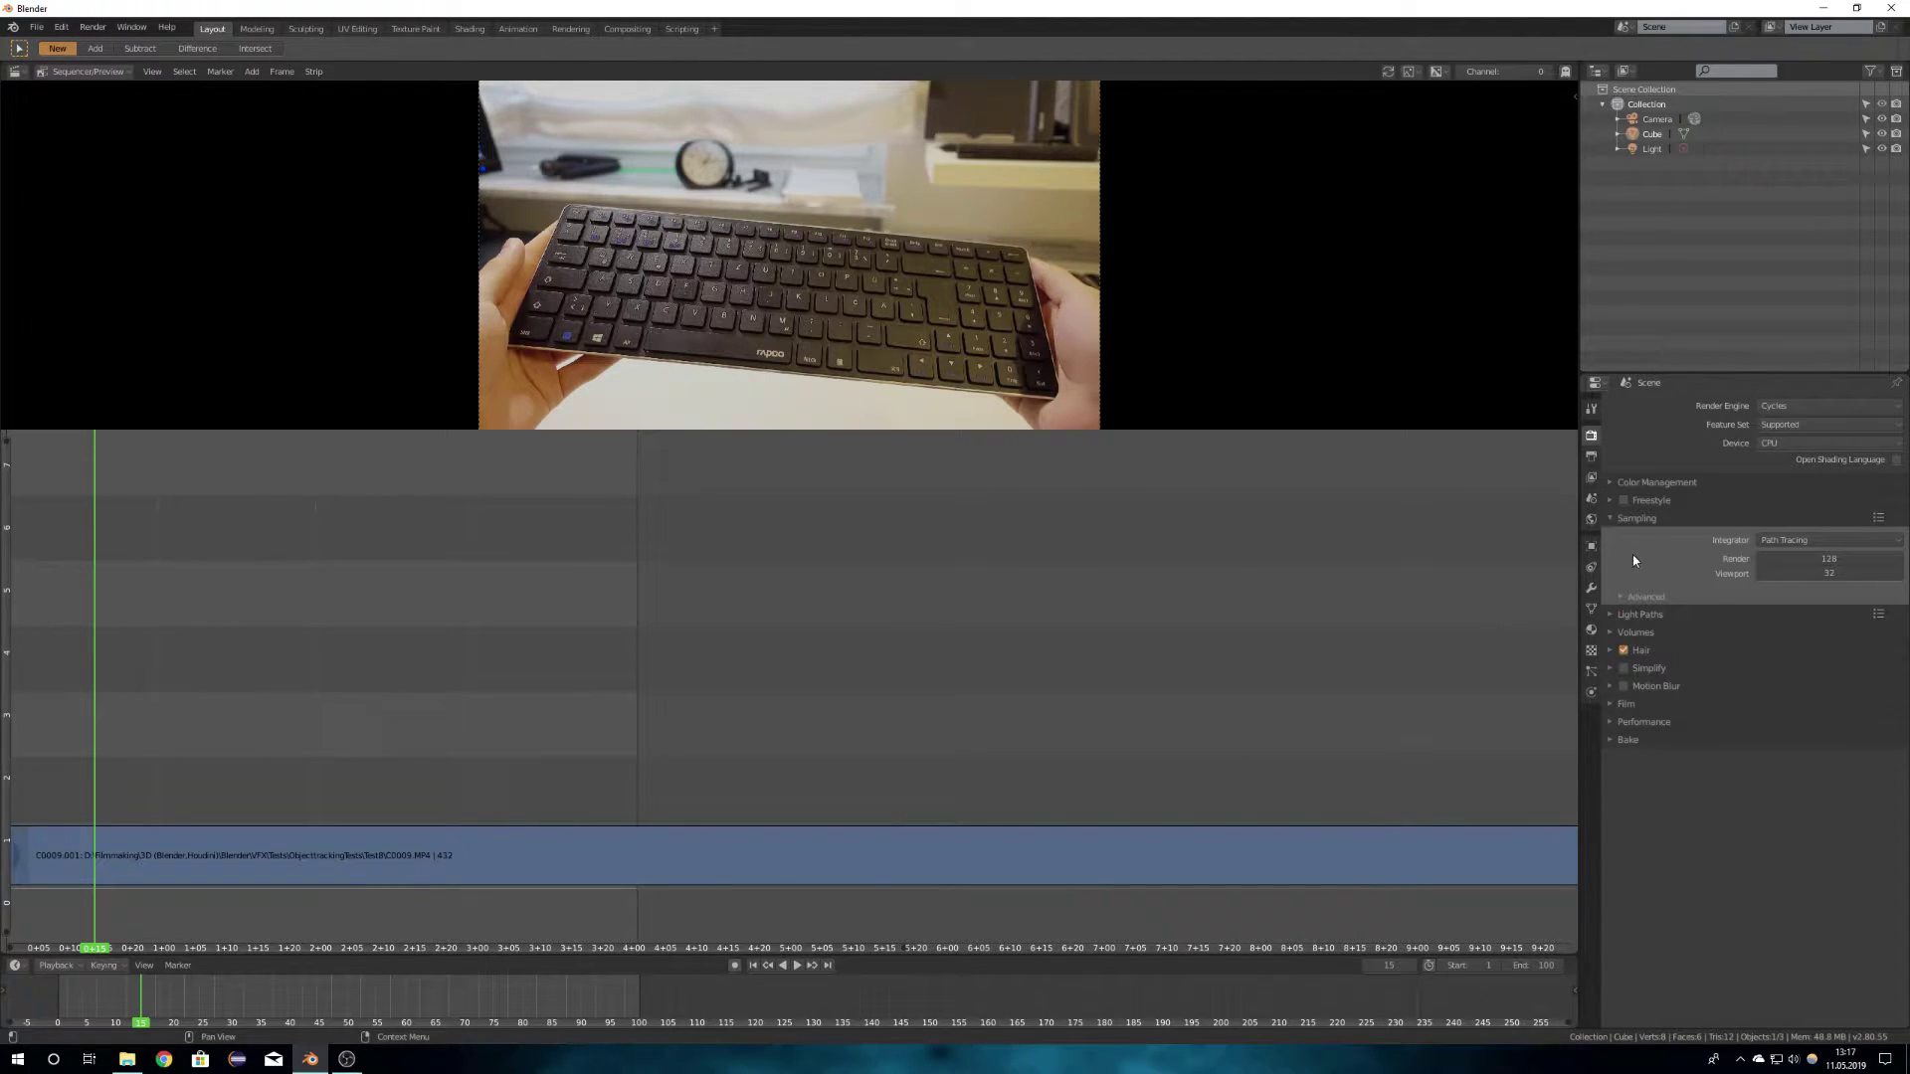
left_click(1777, 448)
Step: Set the output file format to JPEG and render the animation as an image sequence
left_click(1591, 458)
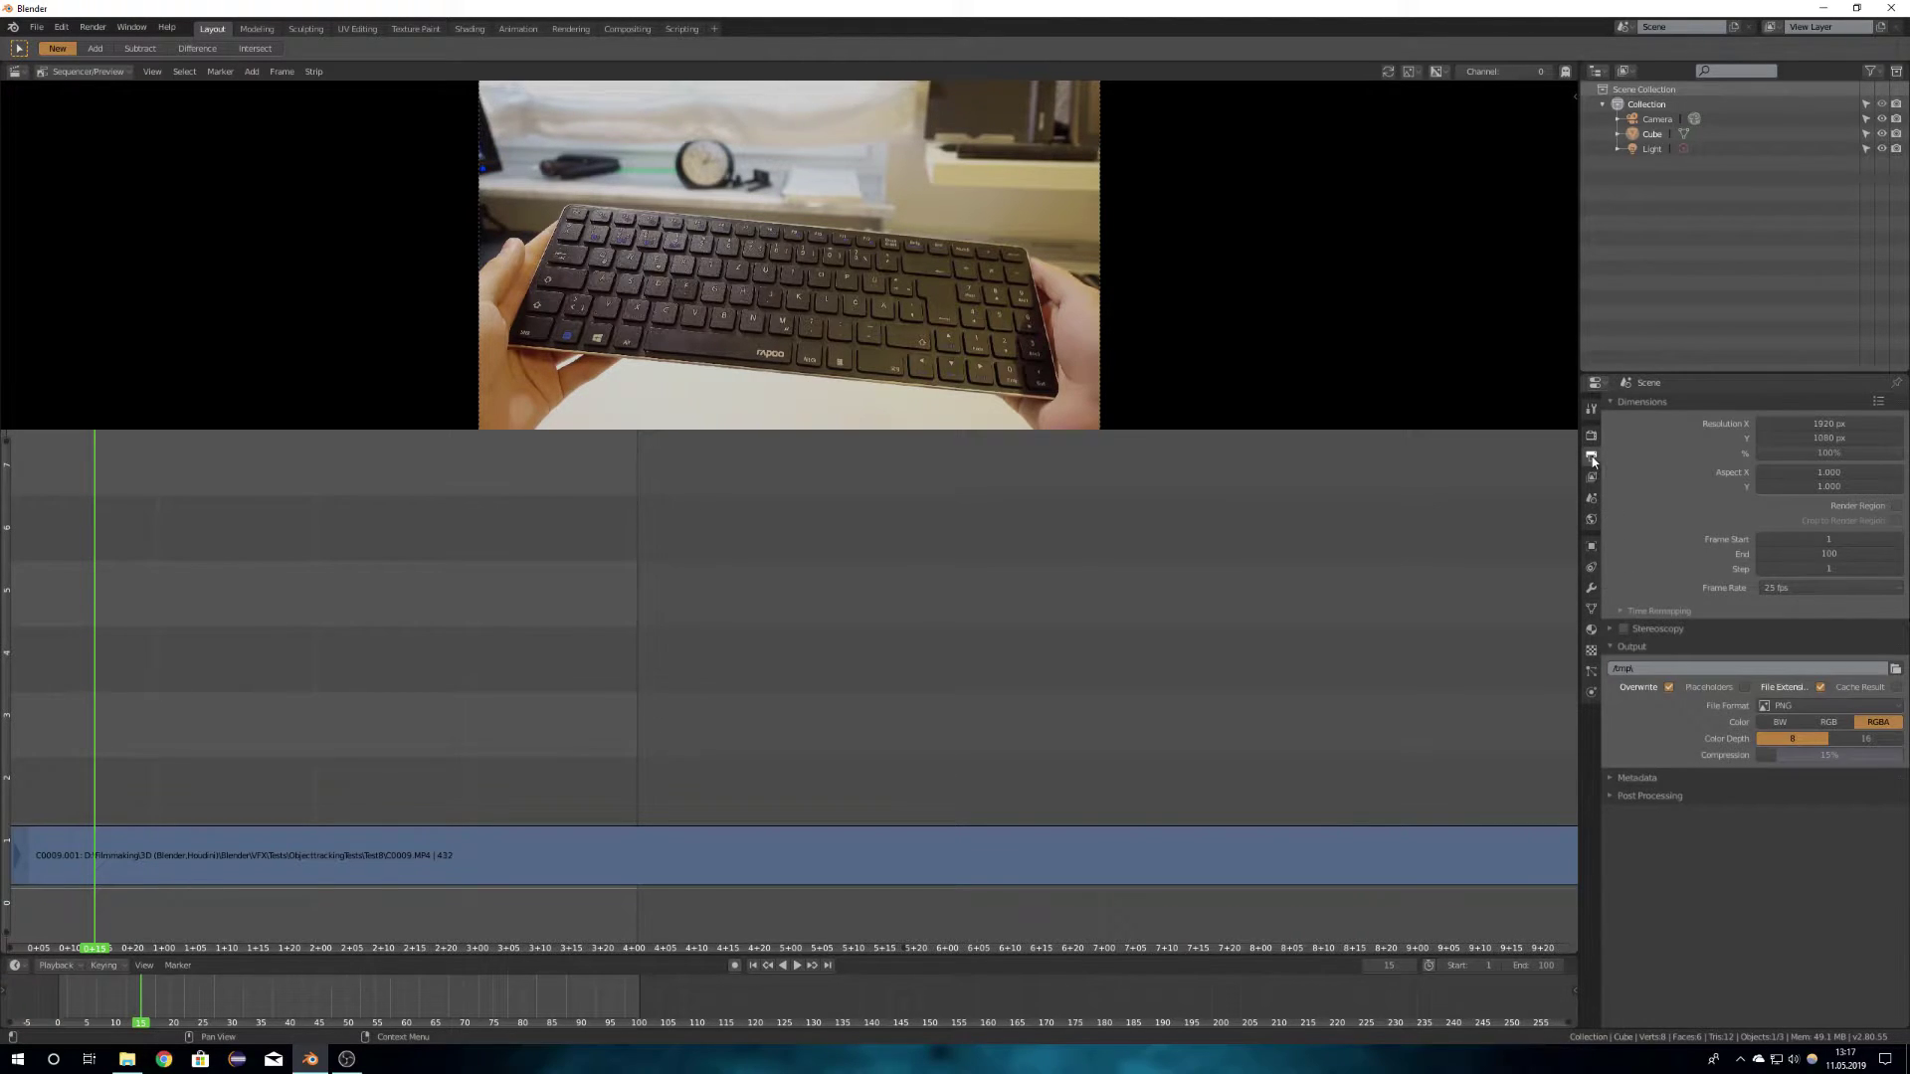
left_click(1783, 705)
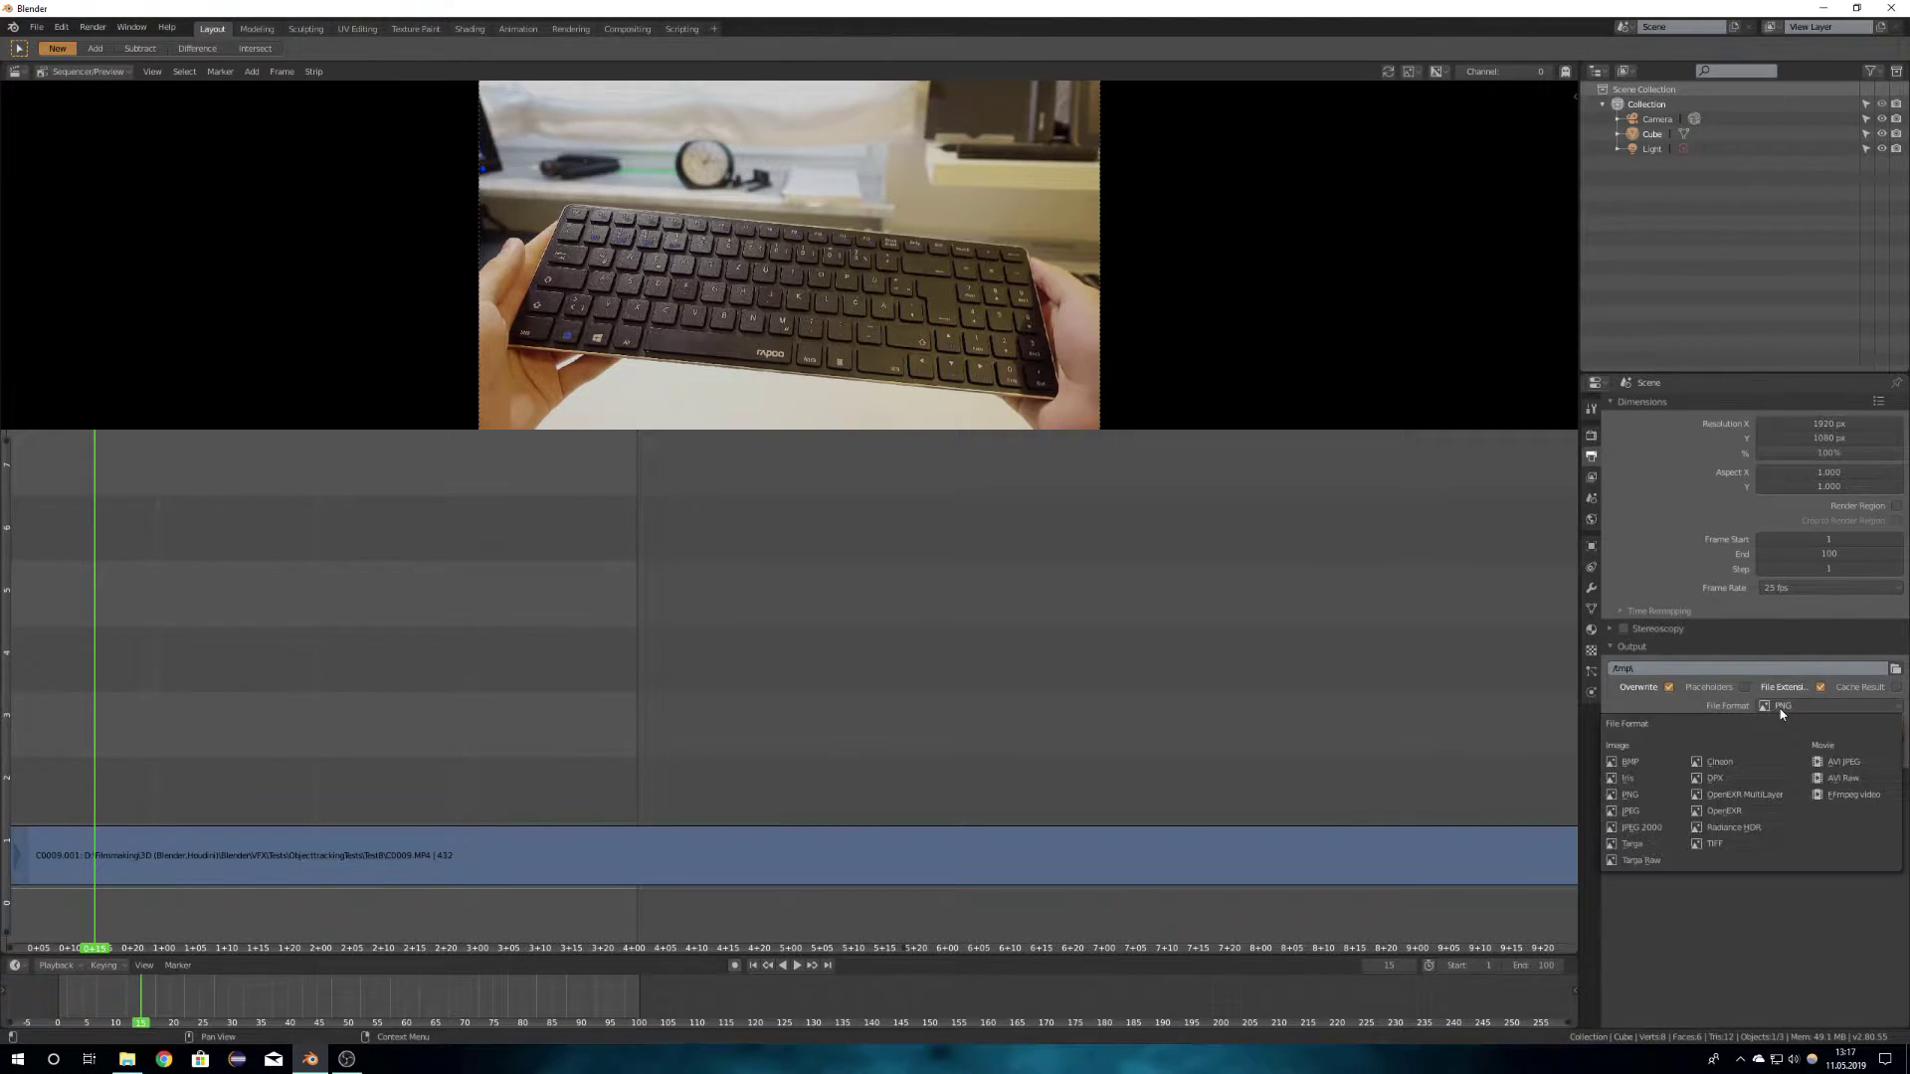
left_click(1642, 811)
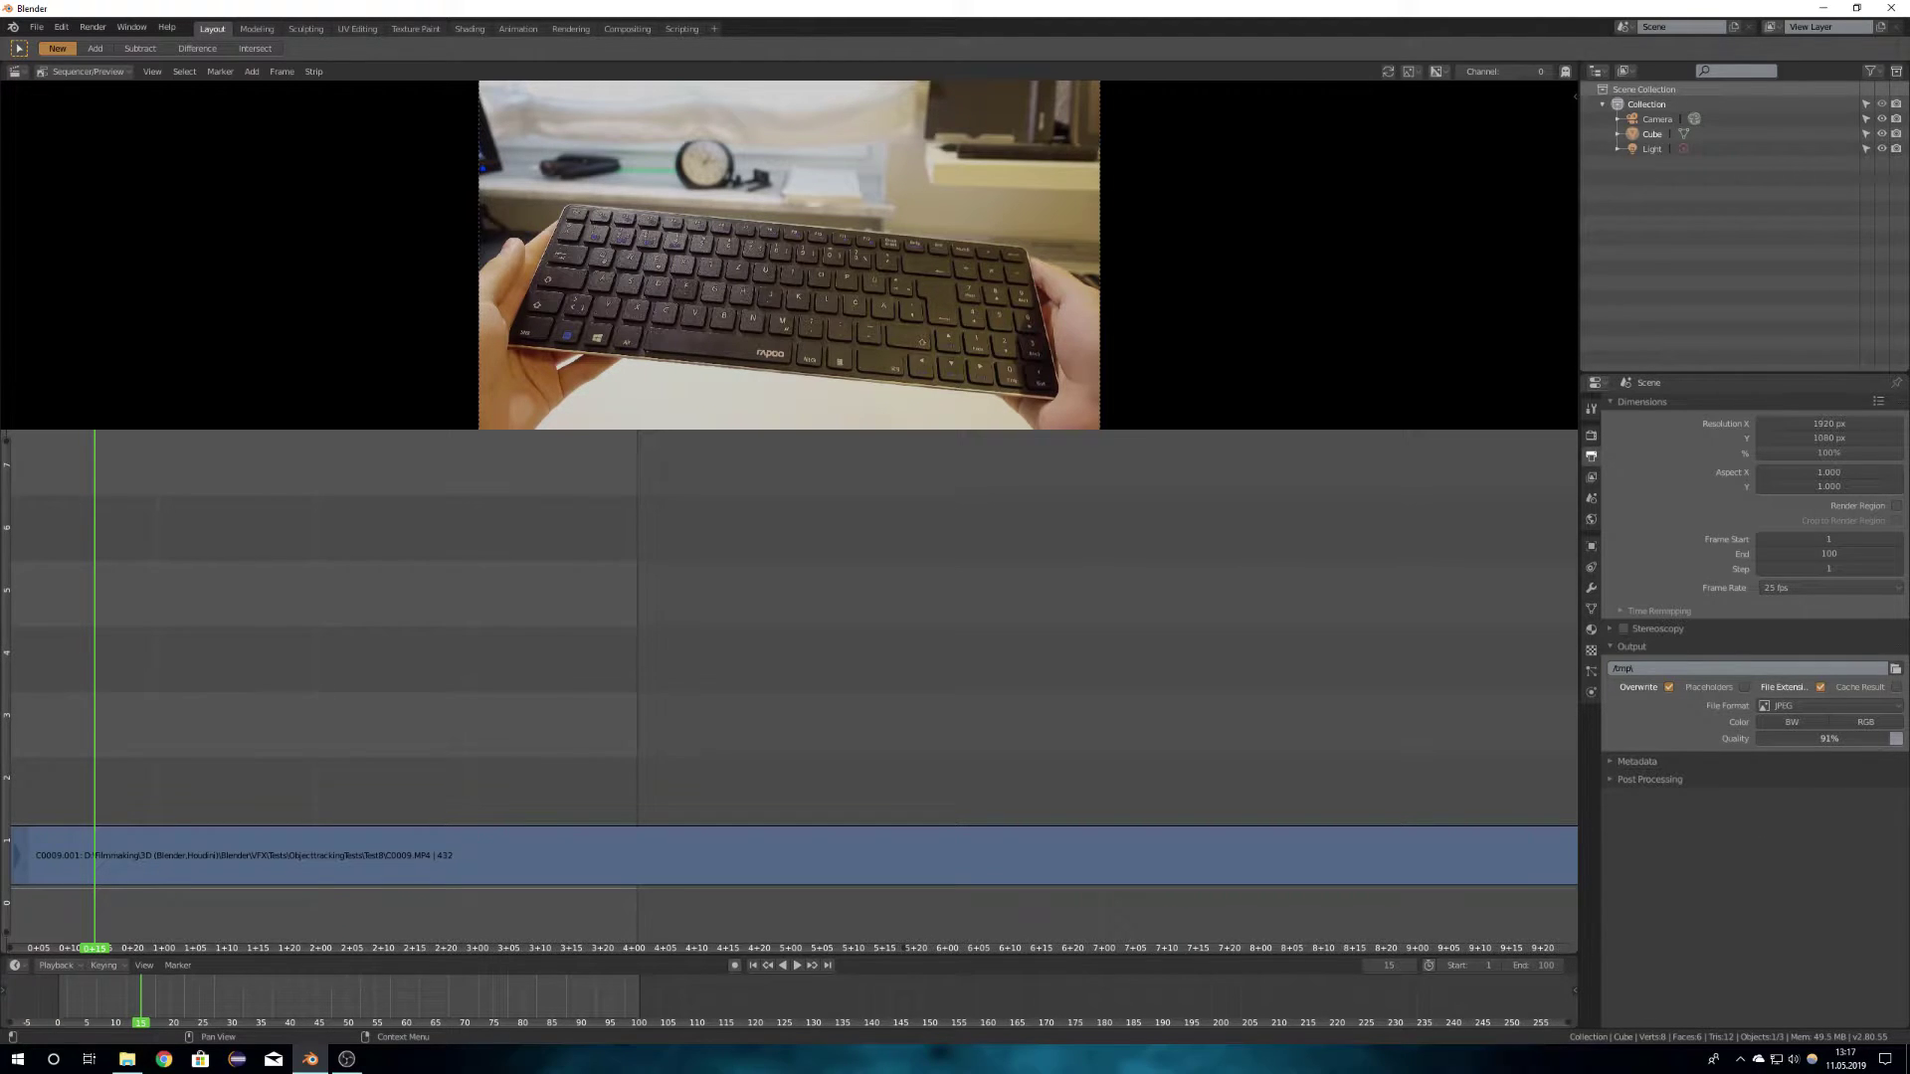
key("ctrl+F12")
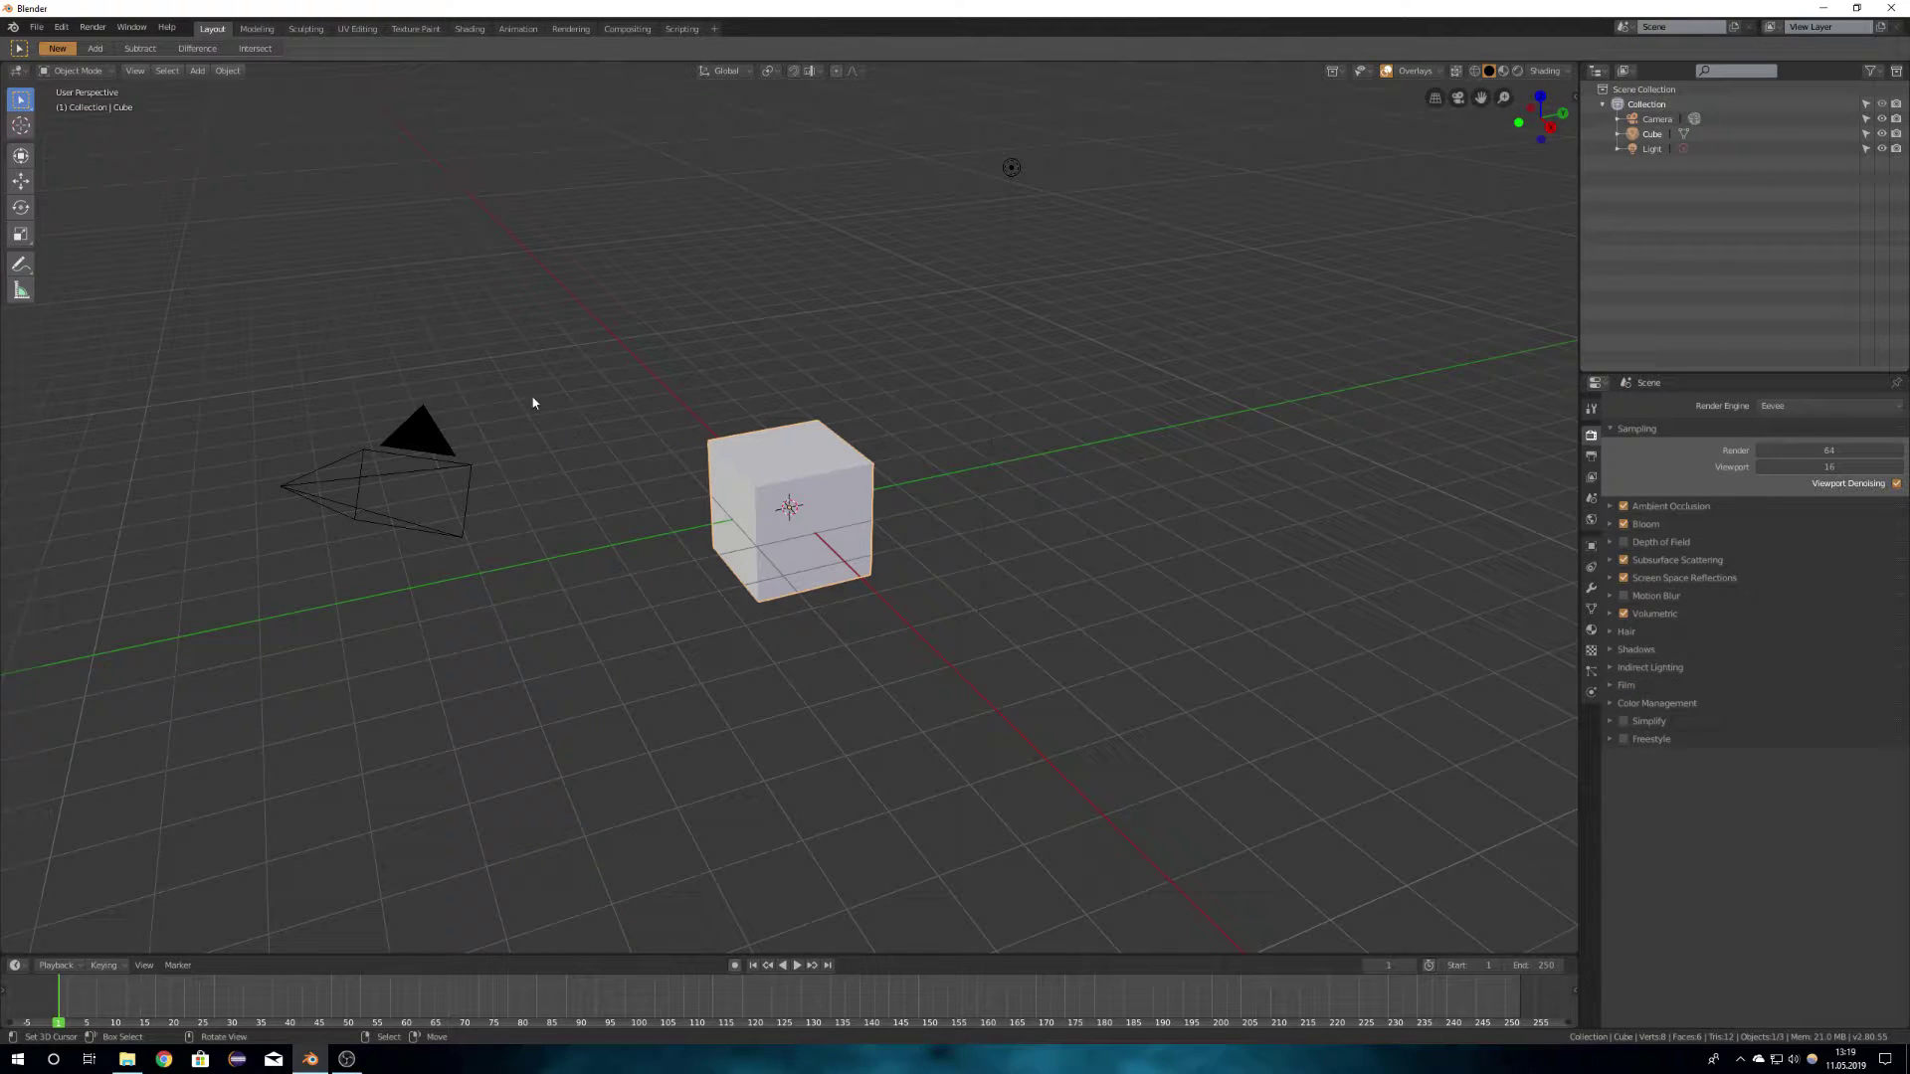
Step: In a new scene, switch the 3D viewport to the Movie Clip Editor and open the image sequence starting with 0001.jpg
left_click(17, 73)
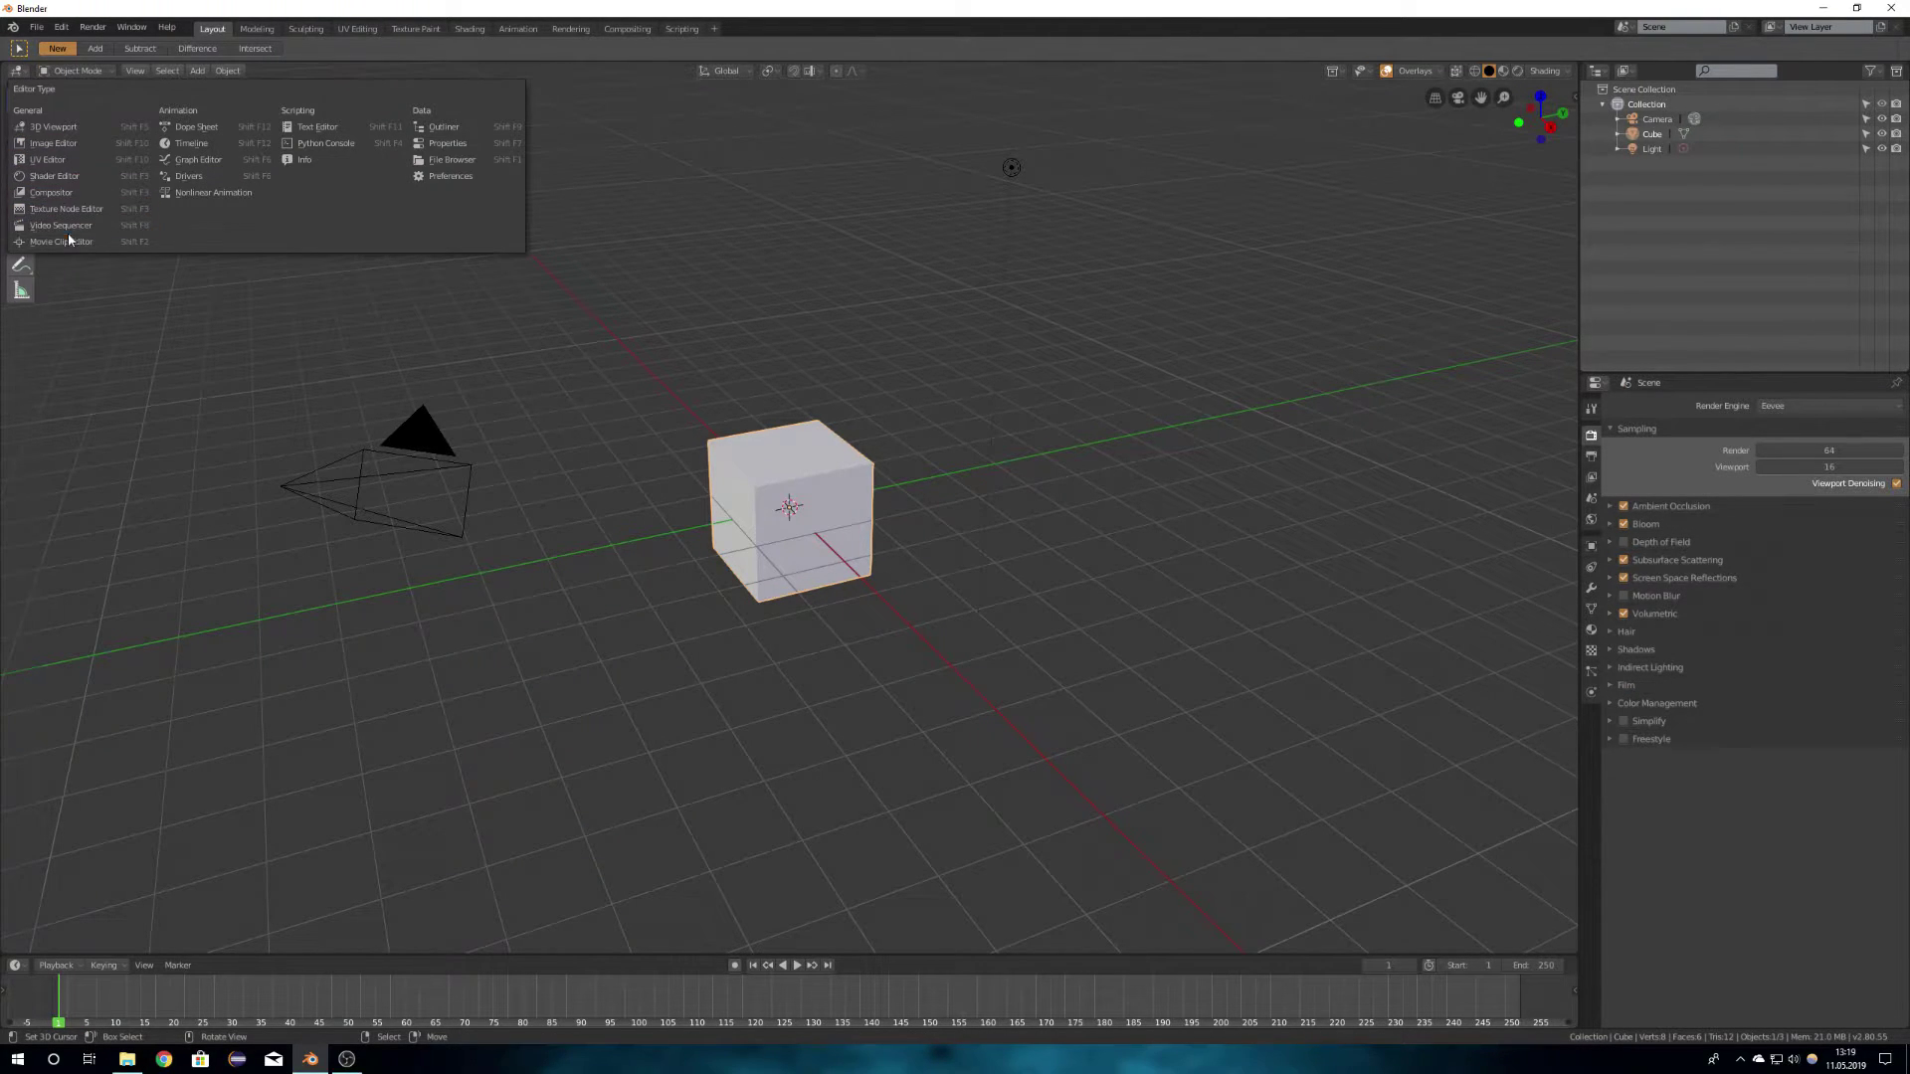
left_click(70, 234)
left_click(796, 74)
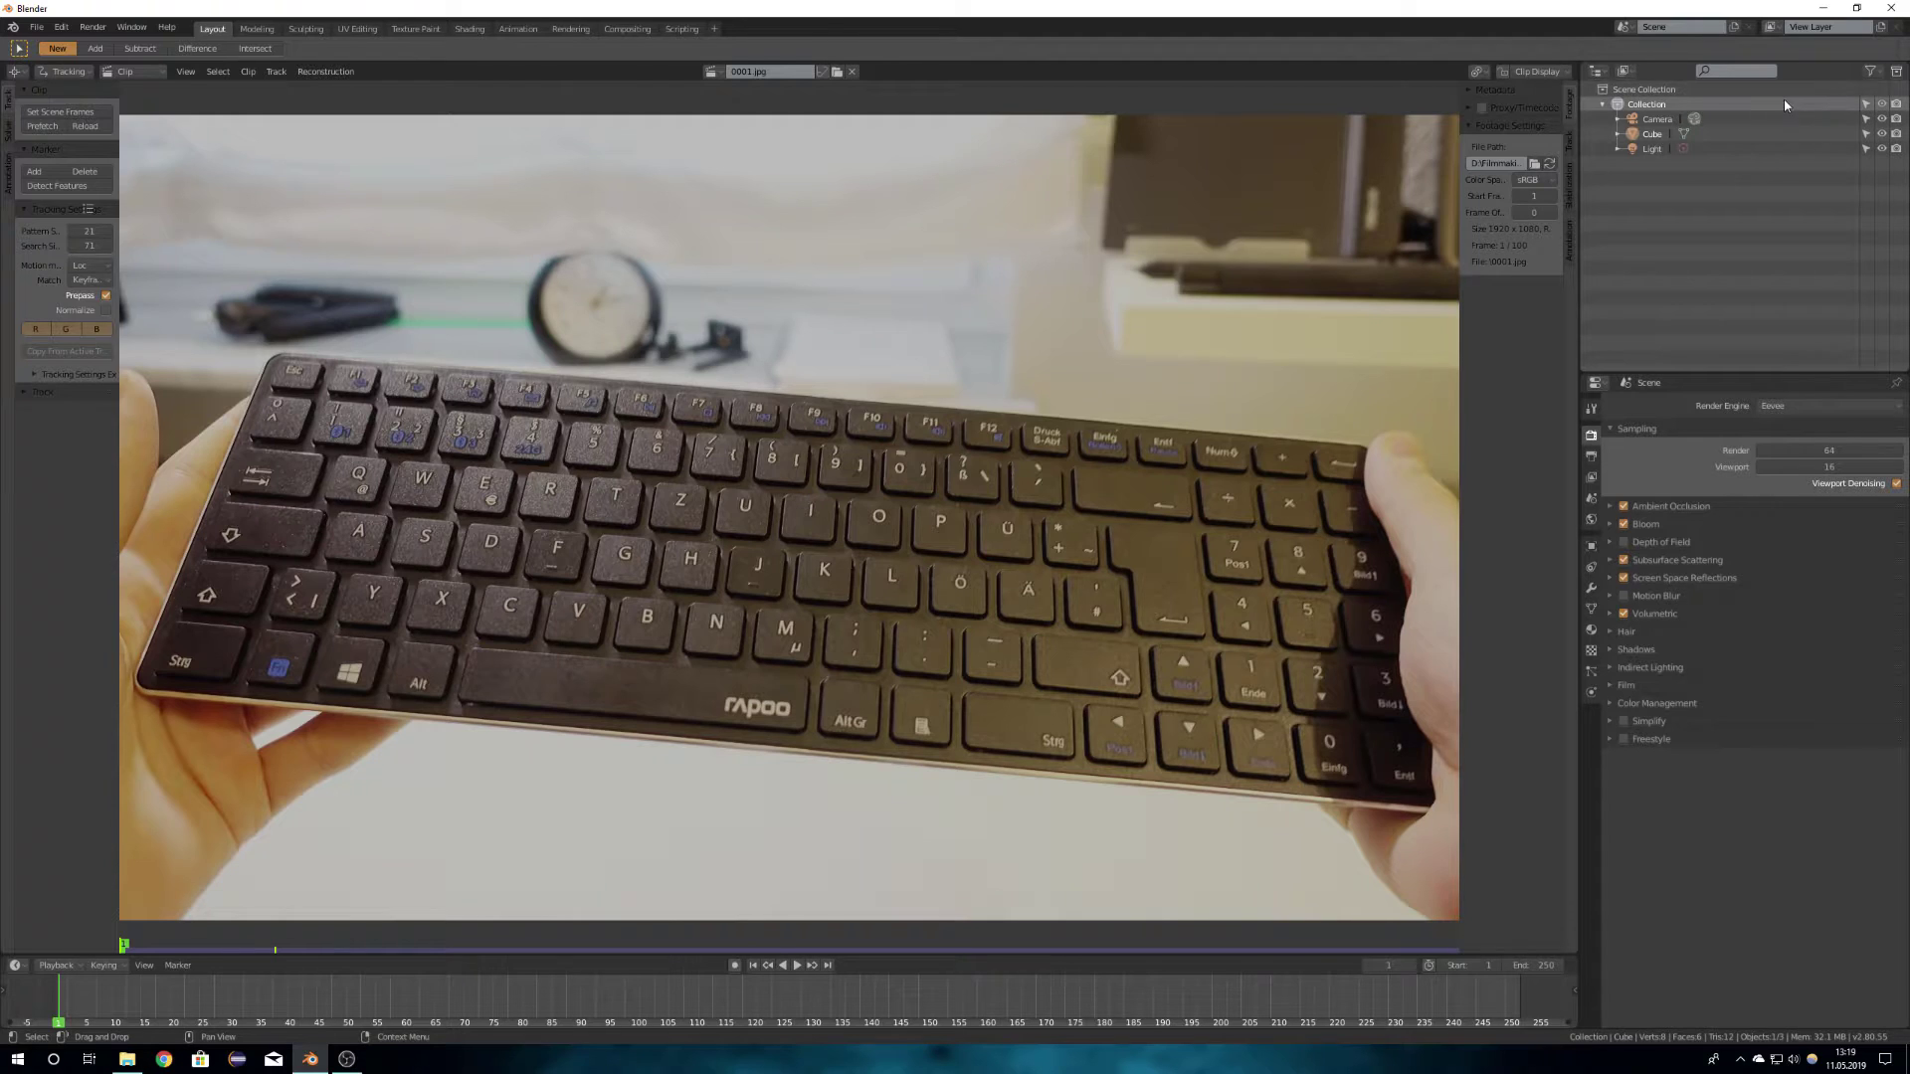
Step: Add a new tracking object alongside the camera and expand the camera's sensor settings, widening the side panels
left_click_drag(117, 209, 212, 209)
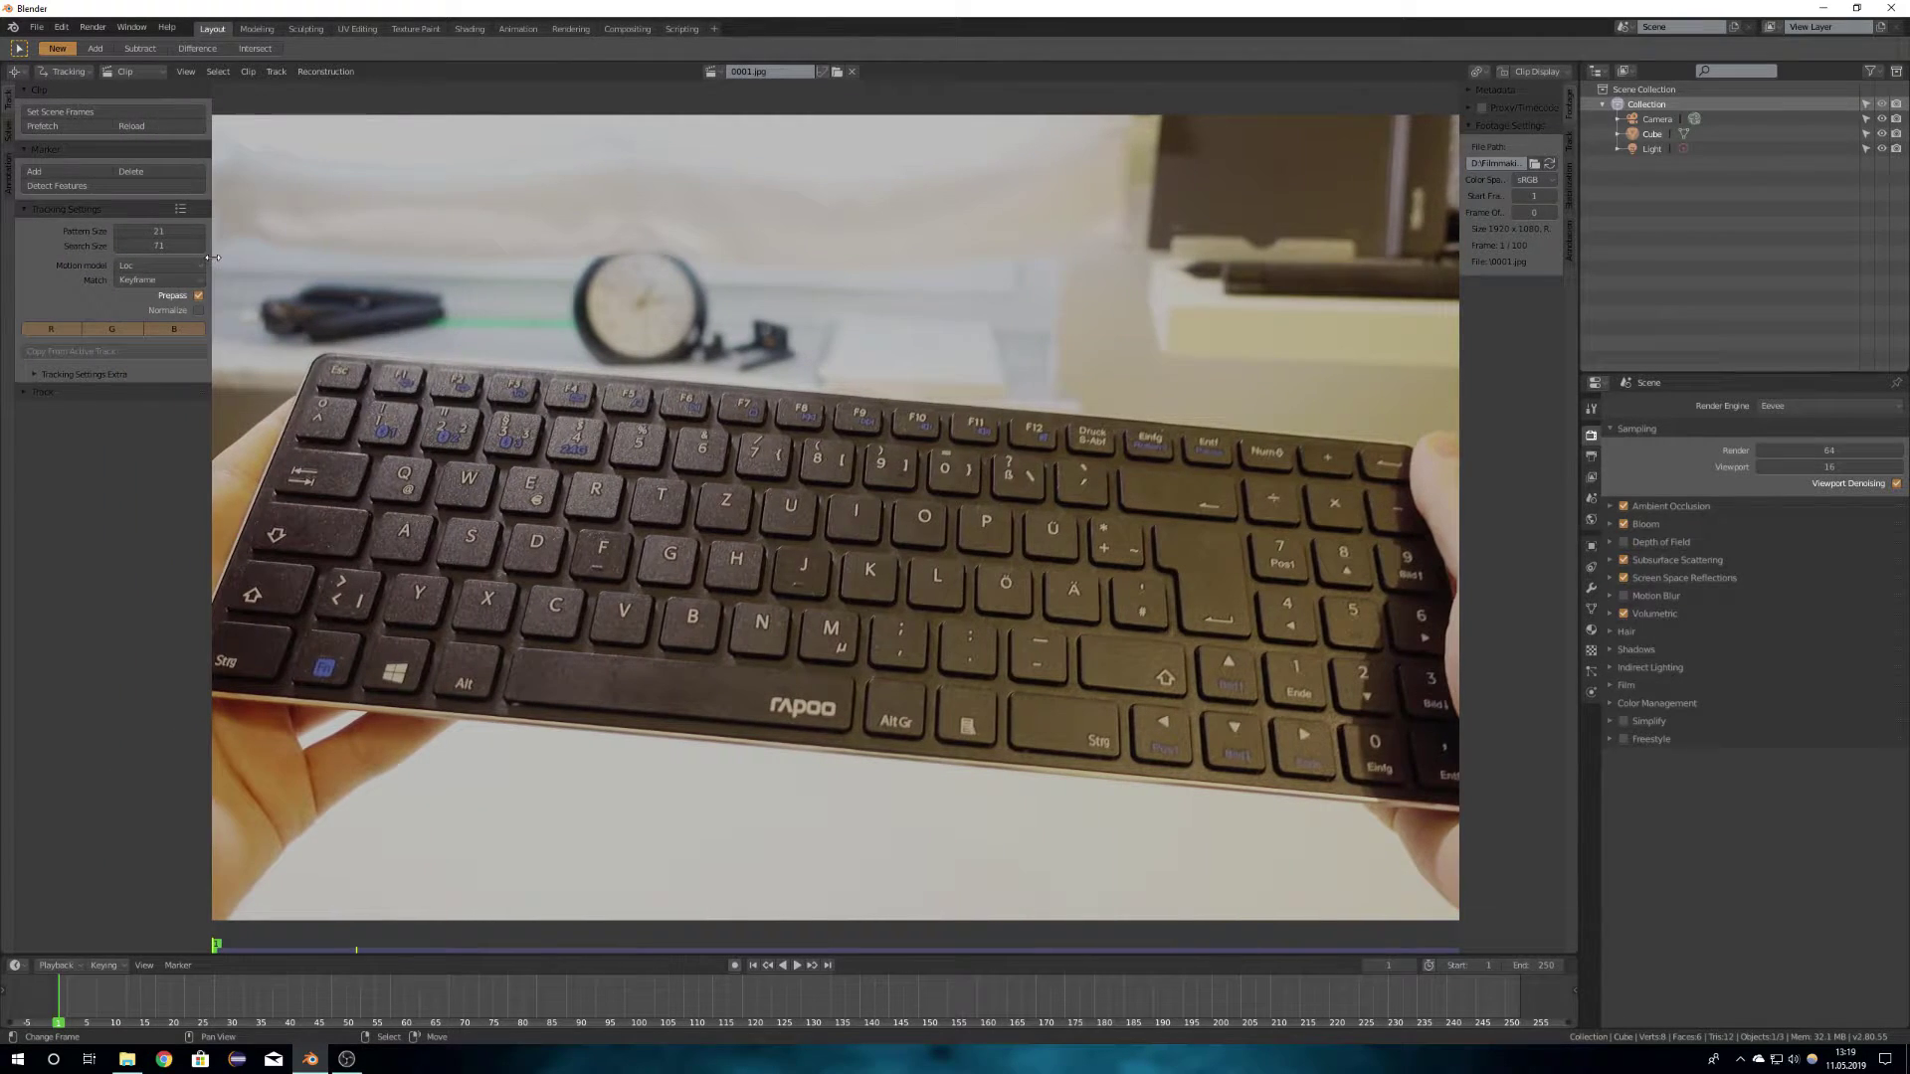
left_click(1569, 140)
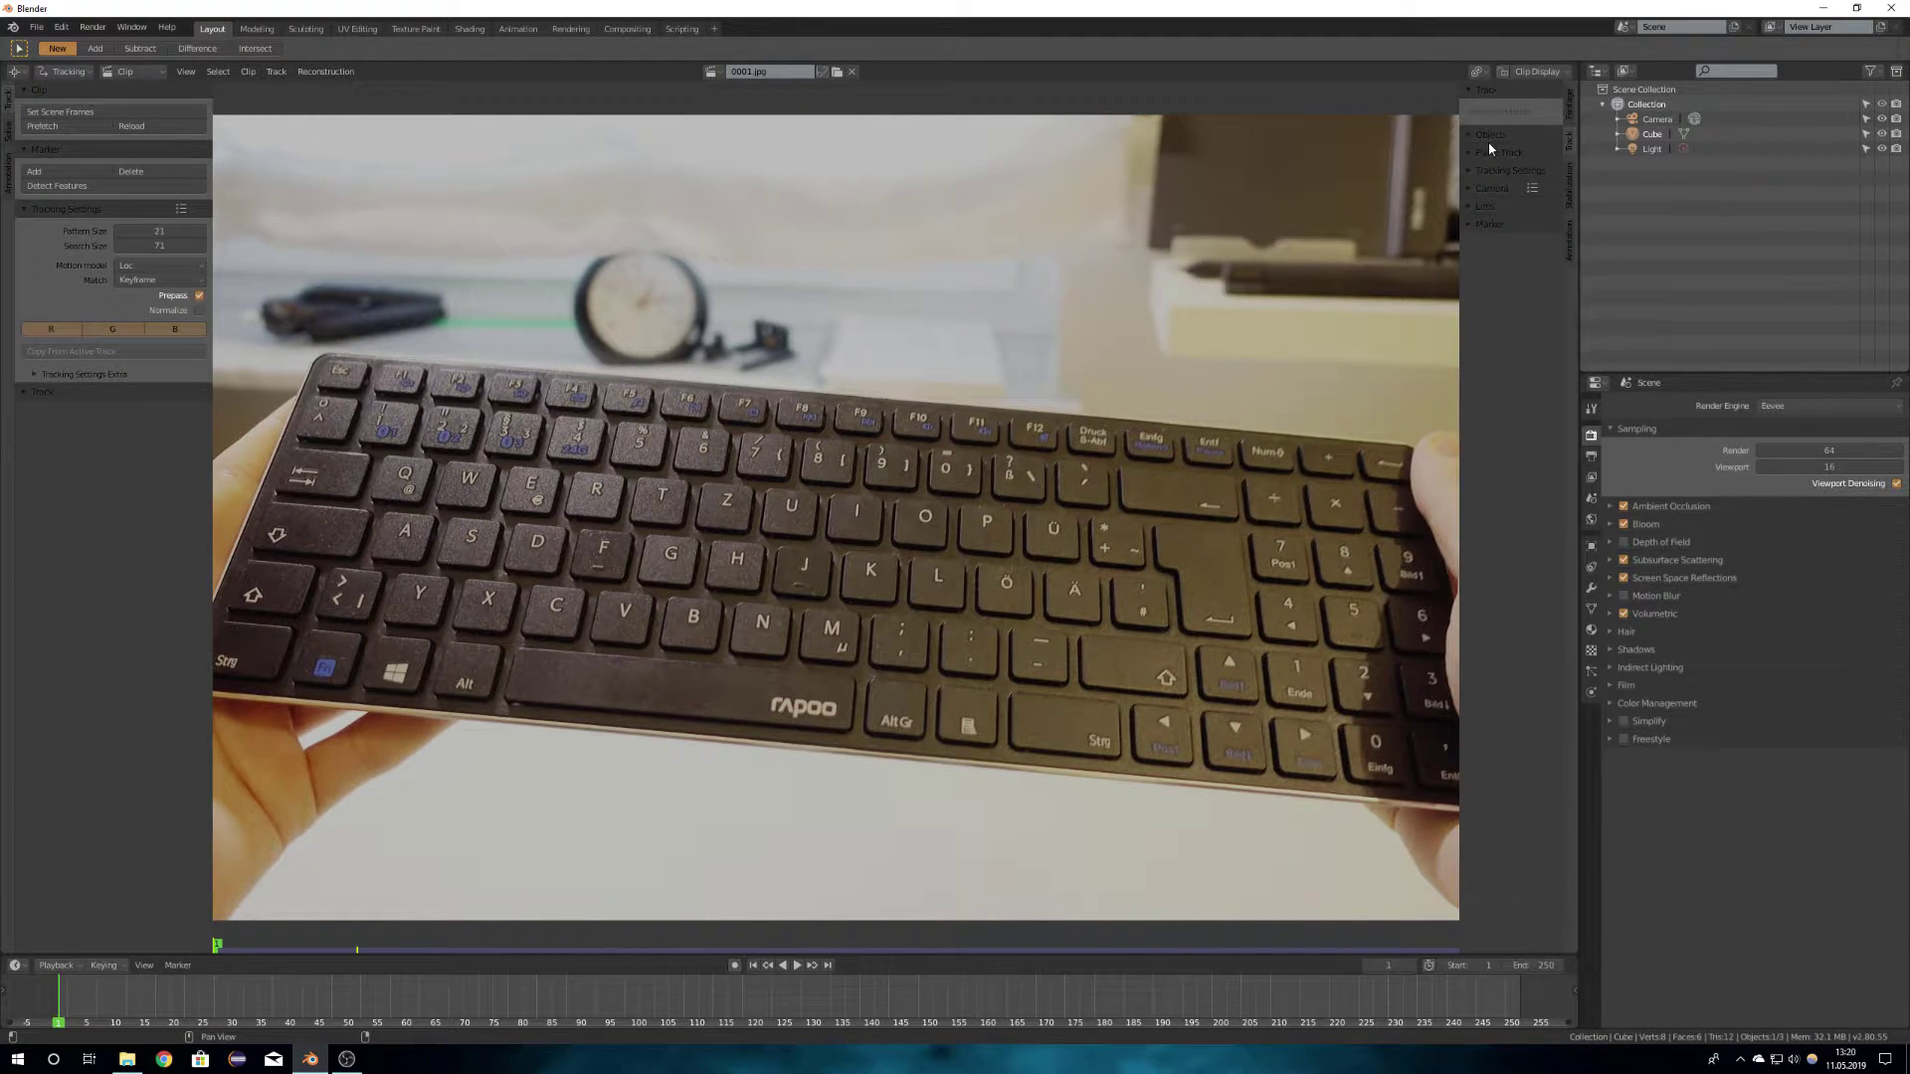
left_click(1489, 141)
left_click(1550, 157)
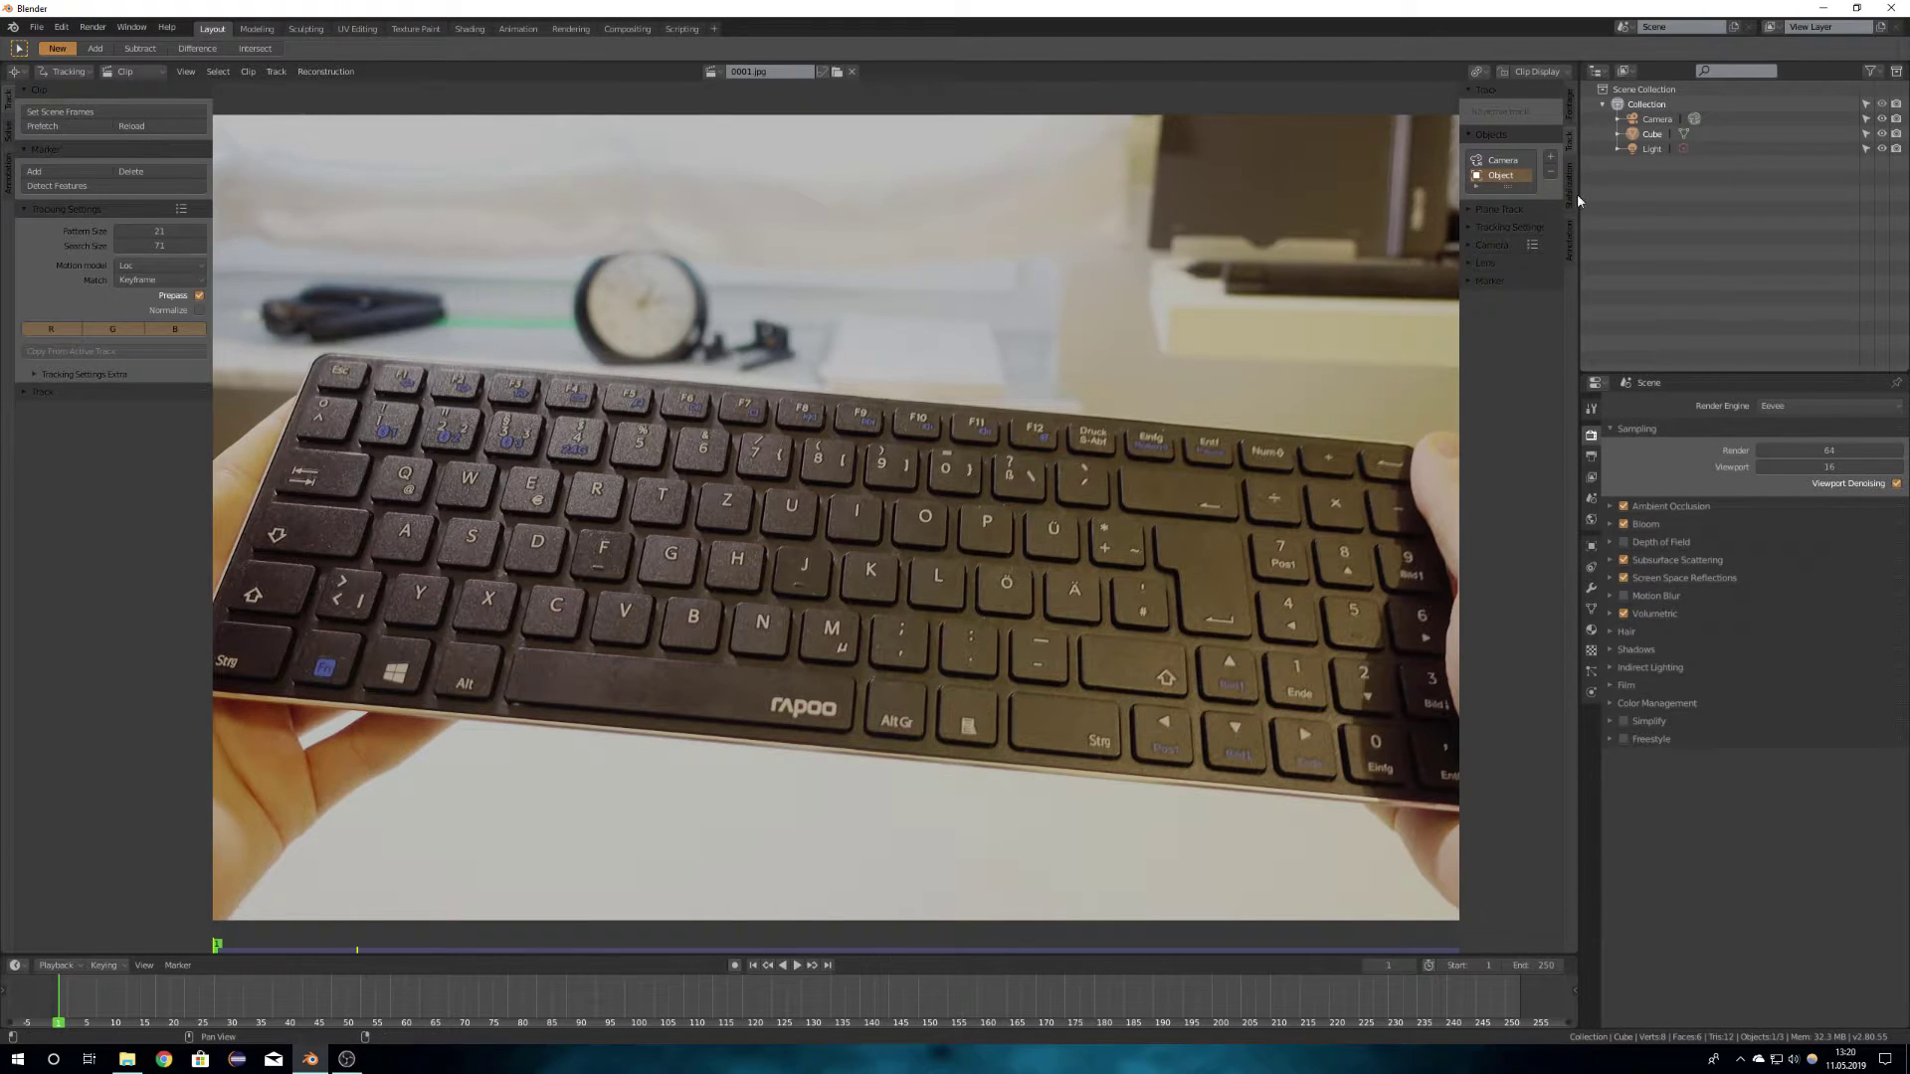
left_click(1492, 246)
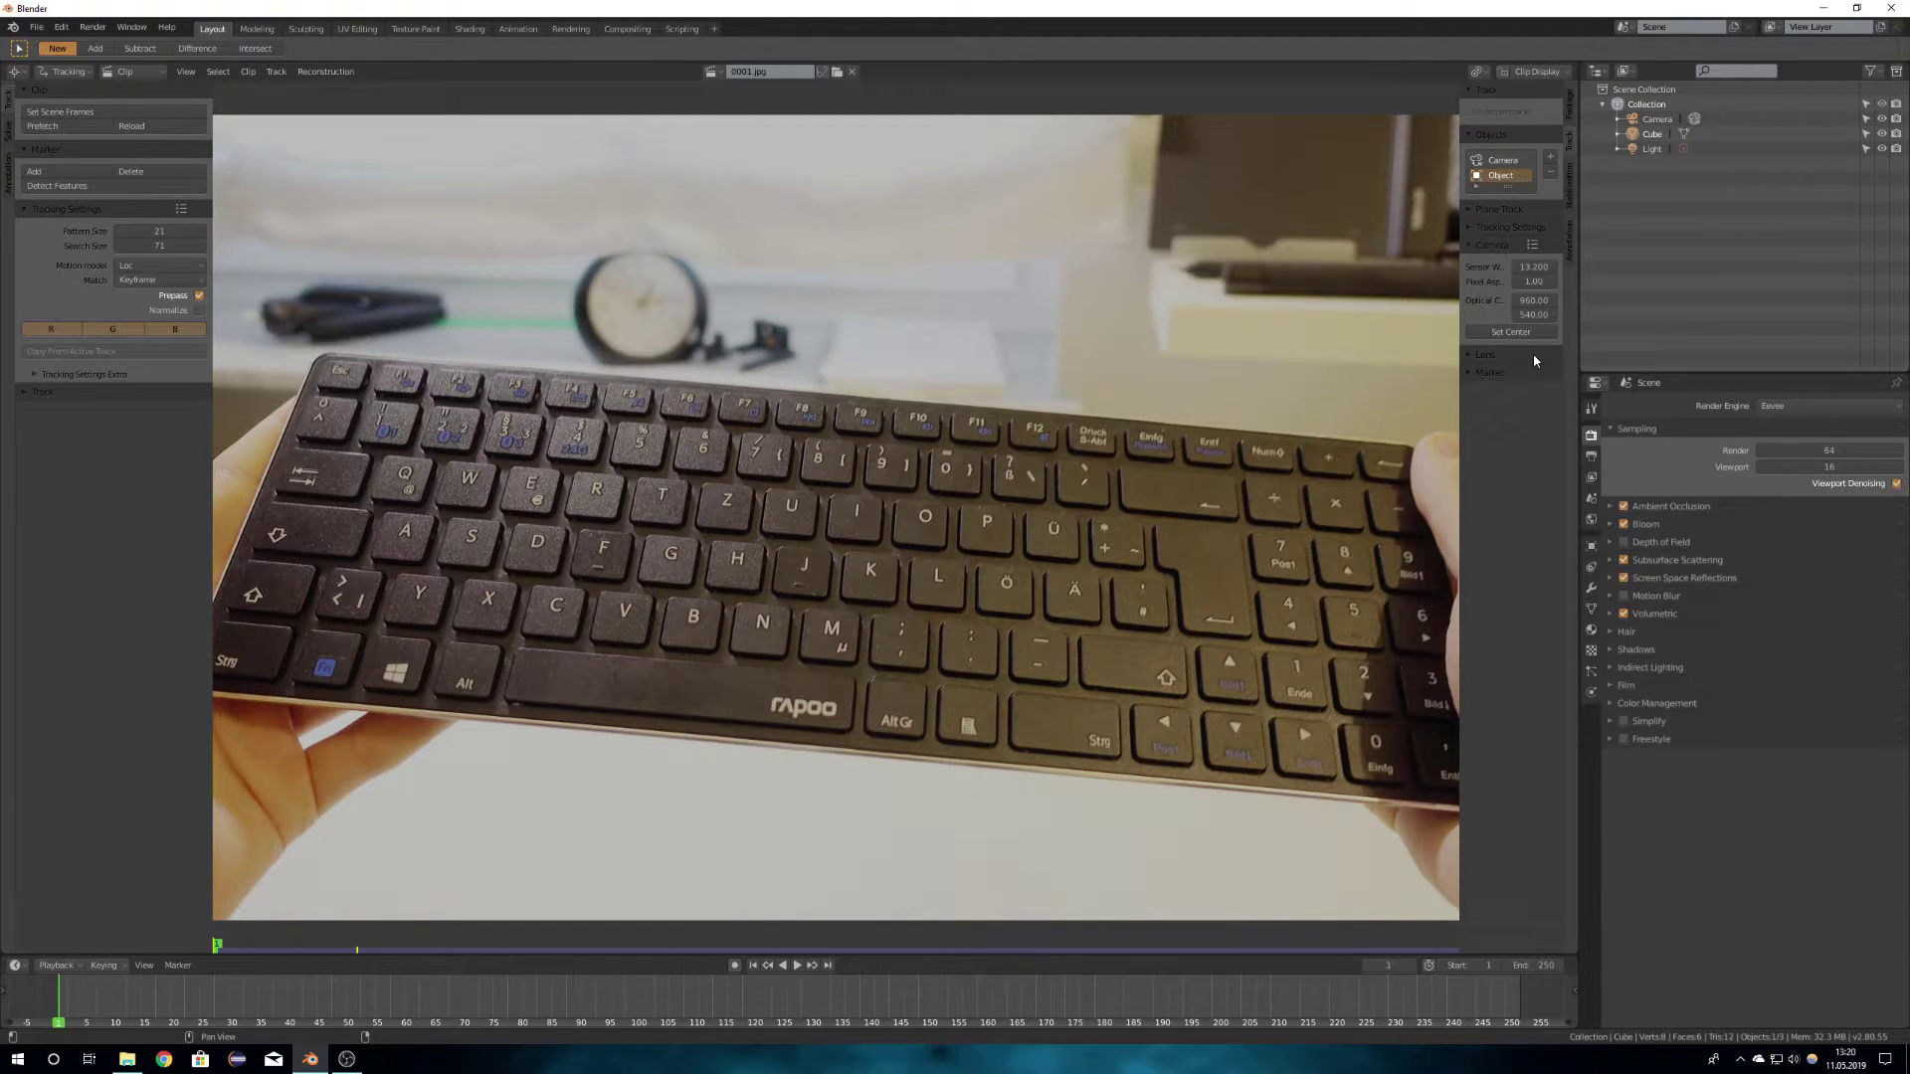
left_click_drag(1457, 296, 1430, 298)
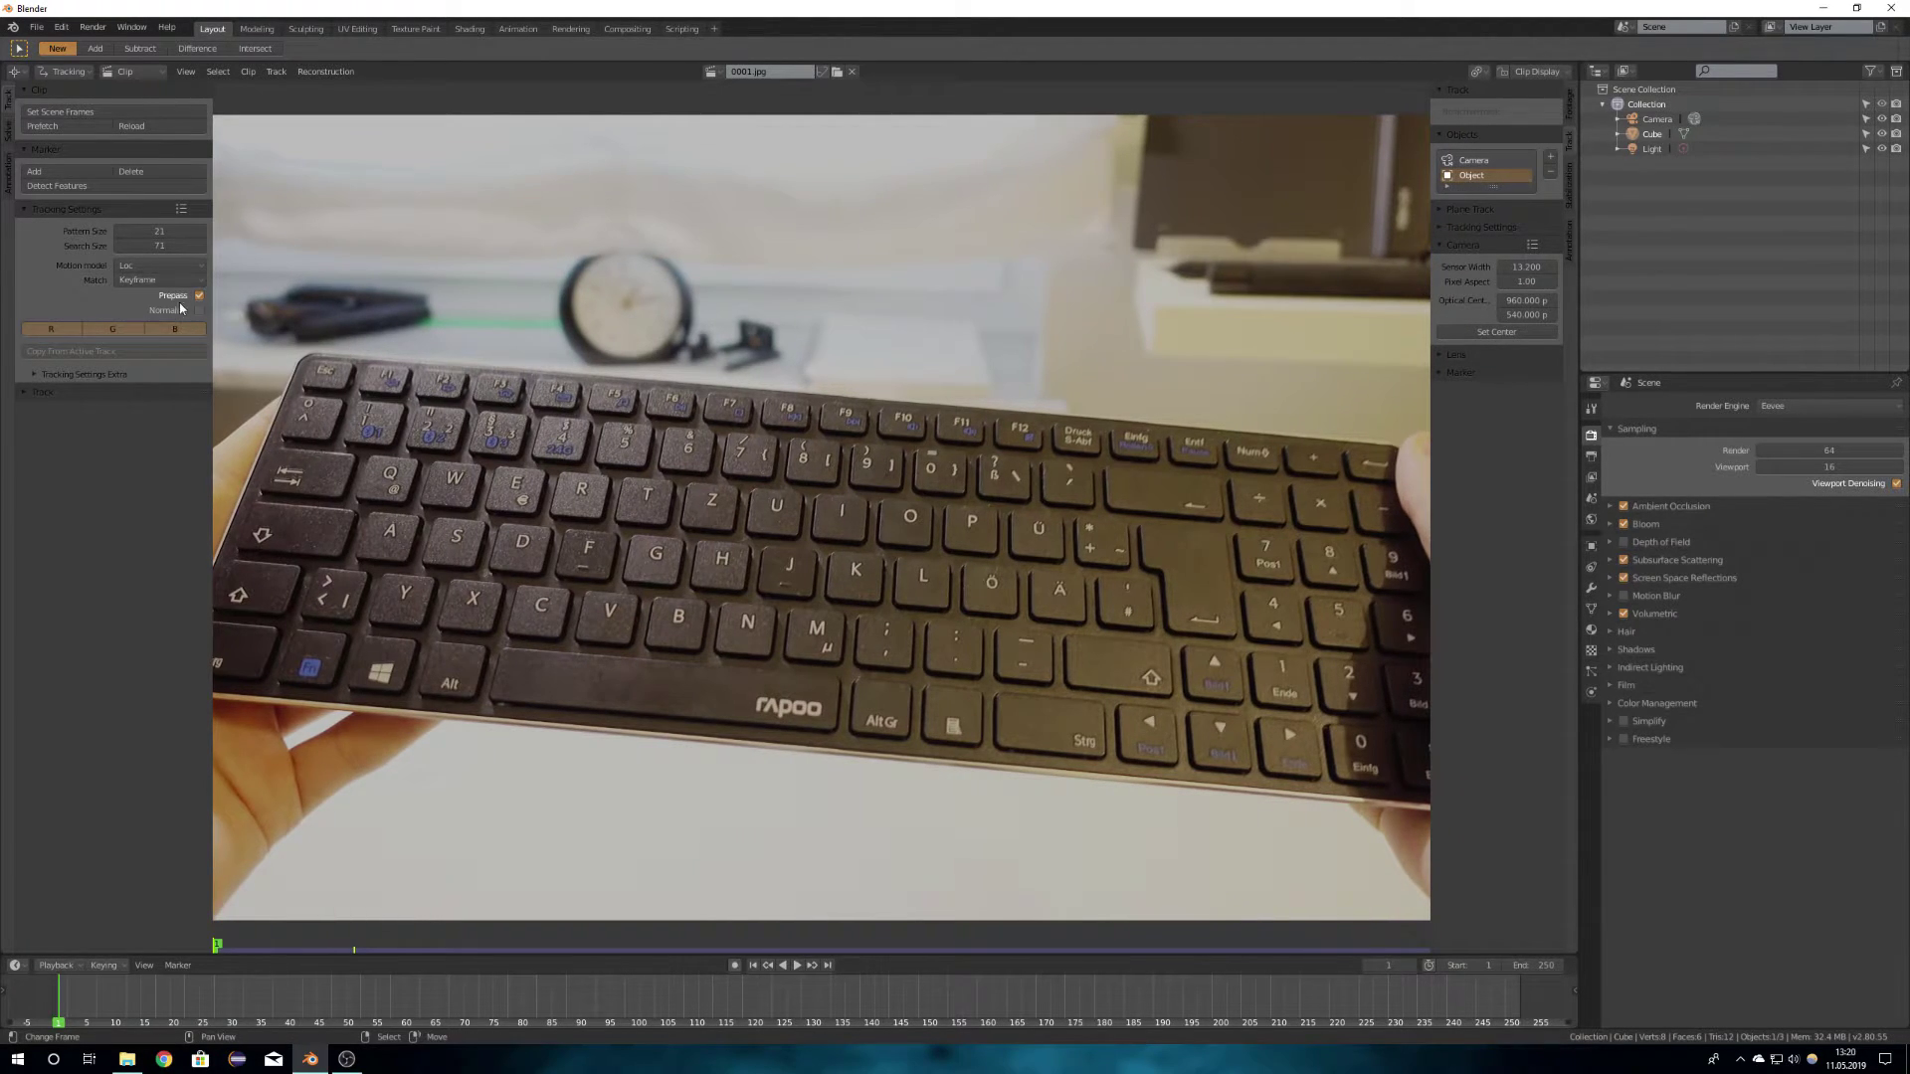
Step: Apply the Fast Motion tracking preset and set the pattern size to 51
left_click(181, 209)
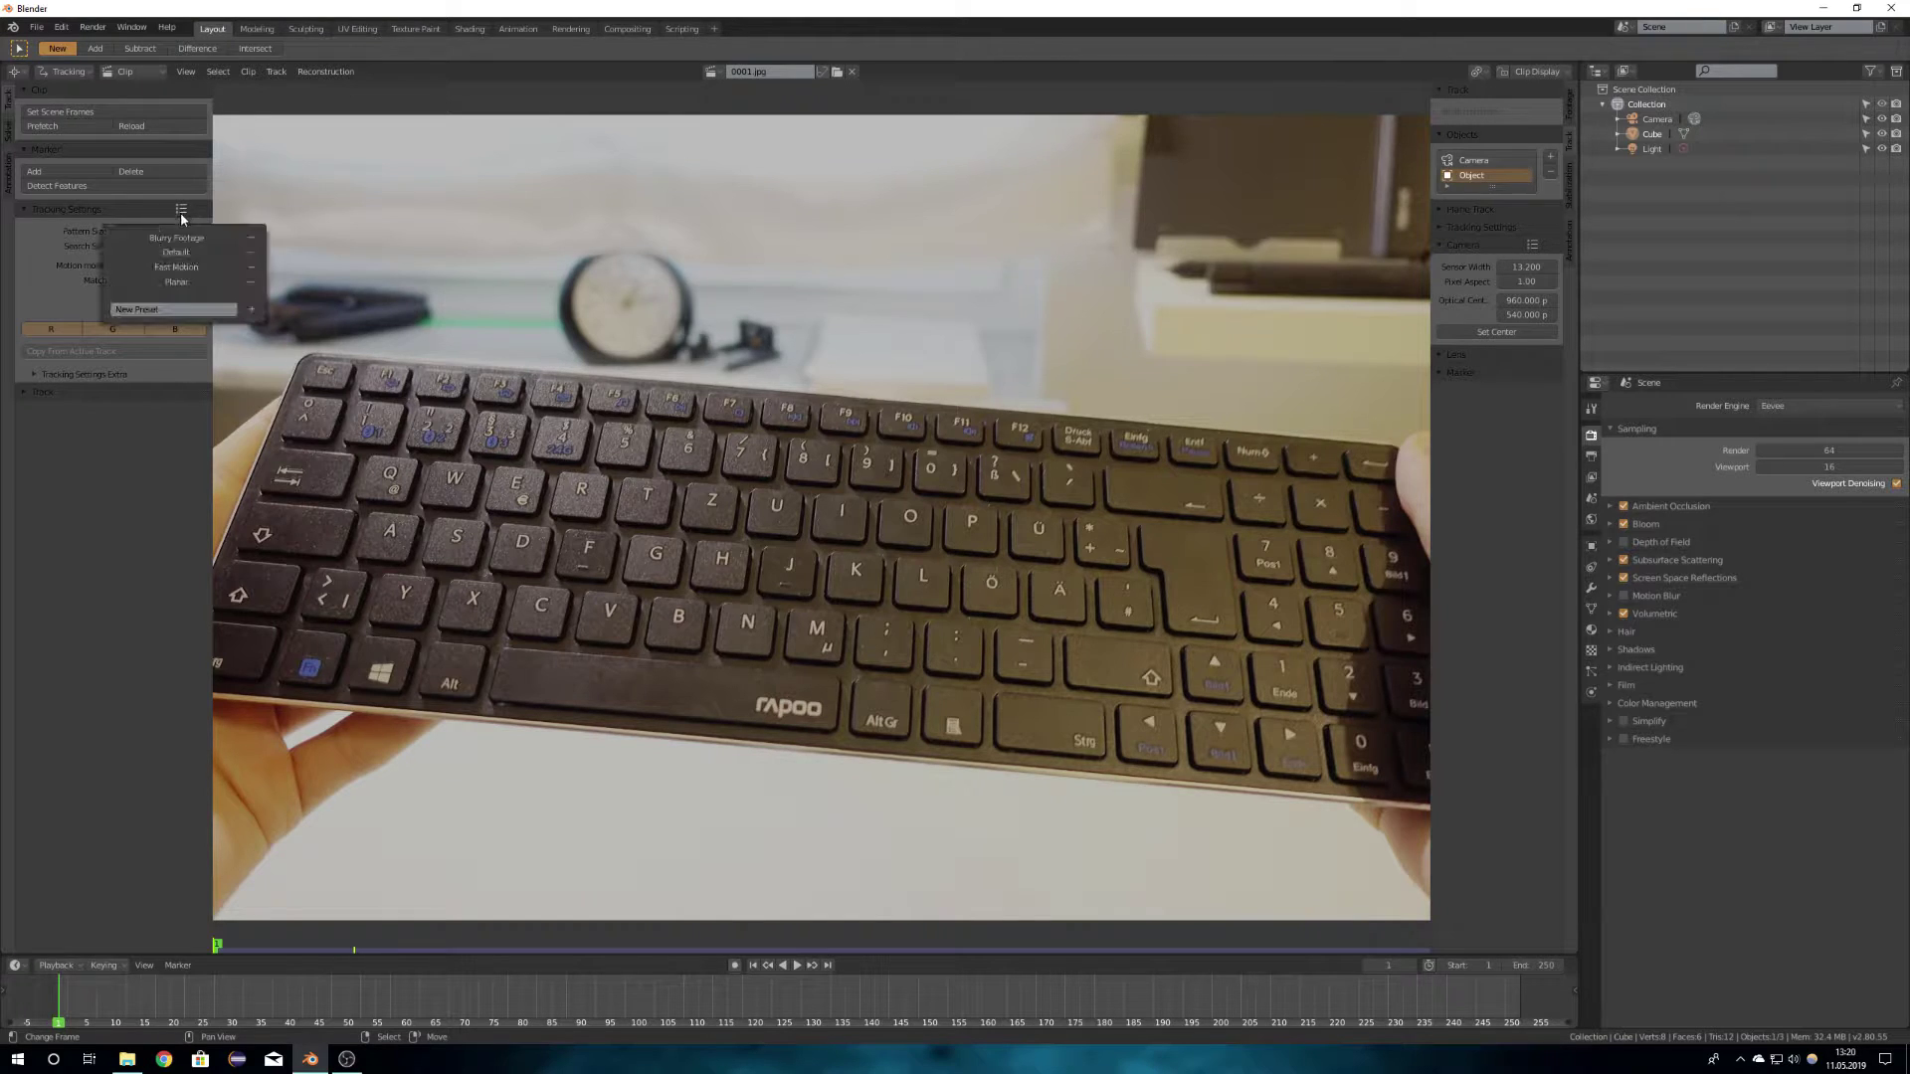
left_click(184, 271)
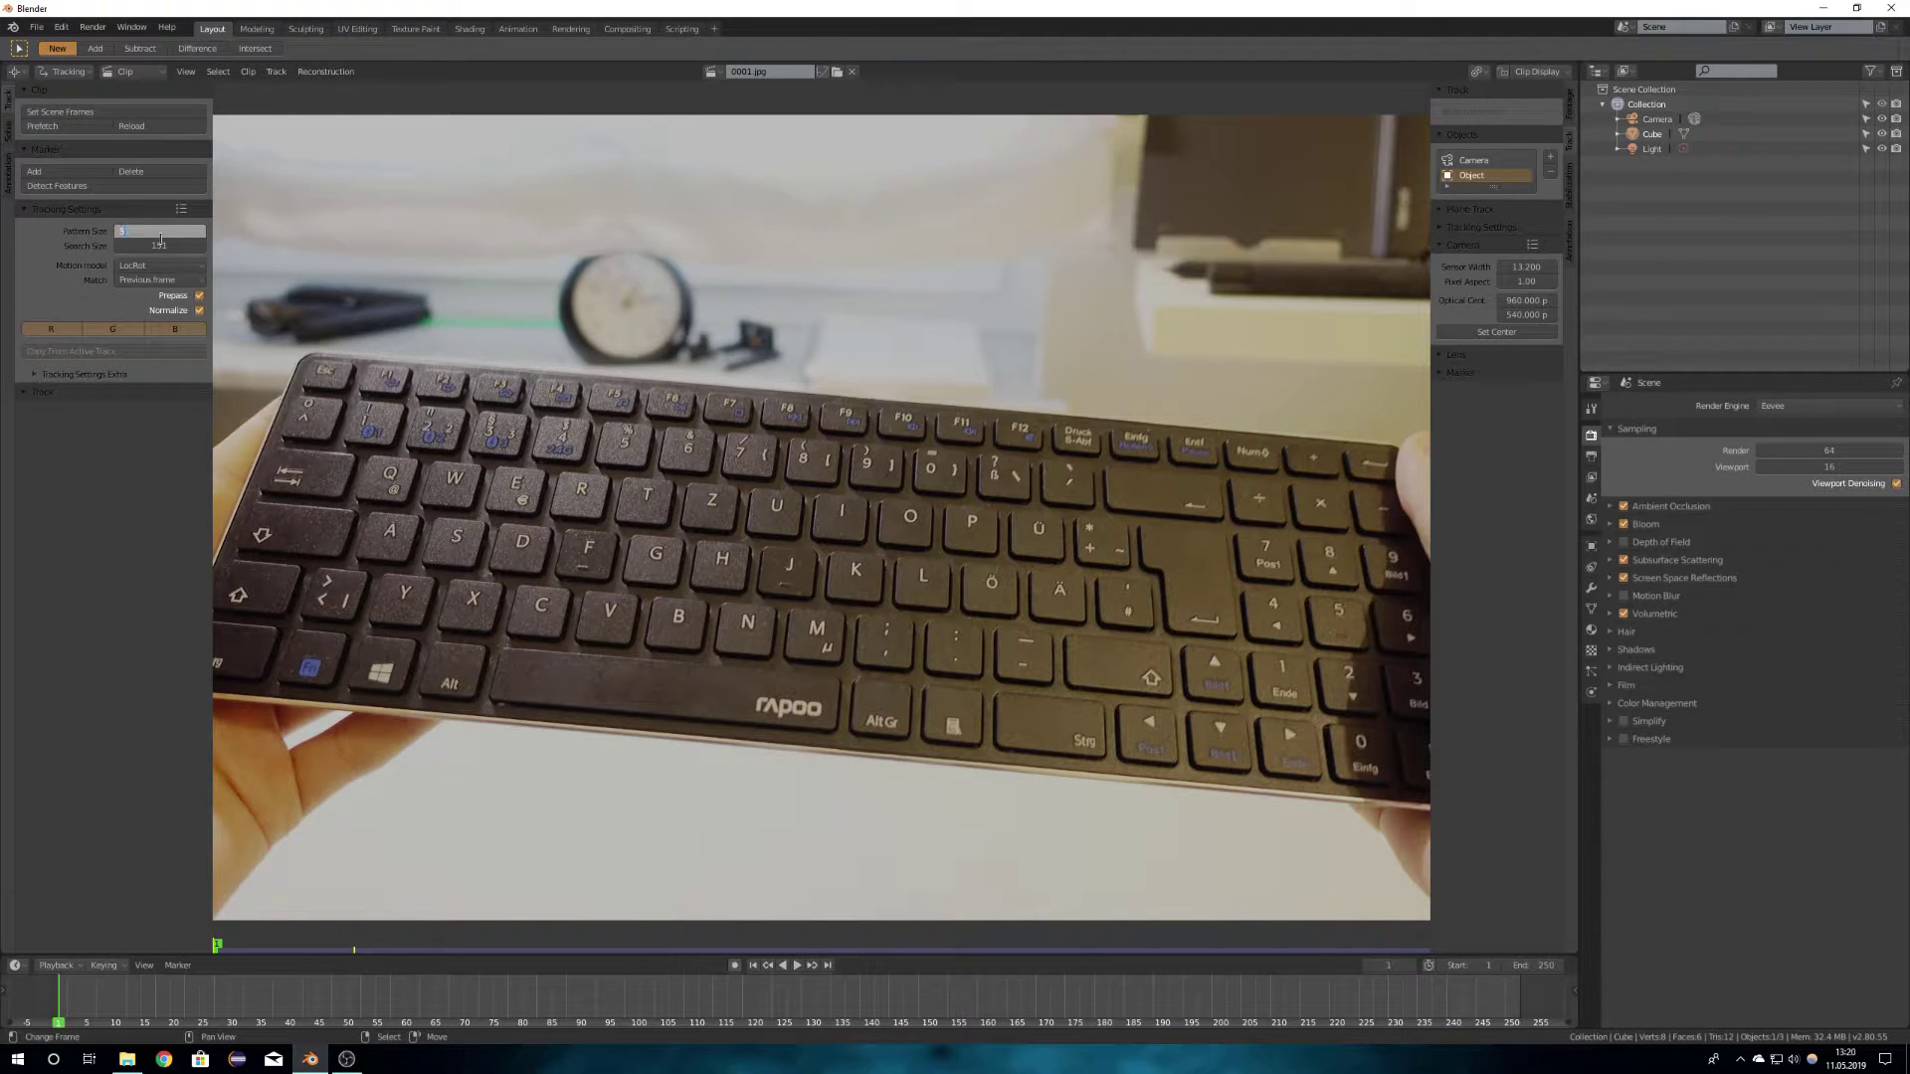
type("1")
key("Return")
Step: Match the scene frames to the clip, prefetch it, and play through the footage before returning to frame 1
left_click(84, 114)
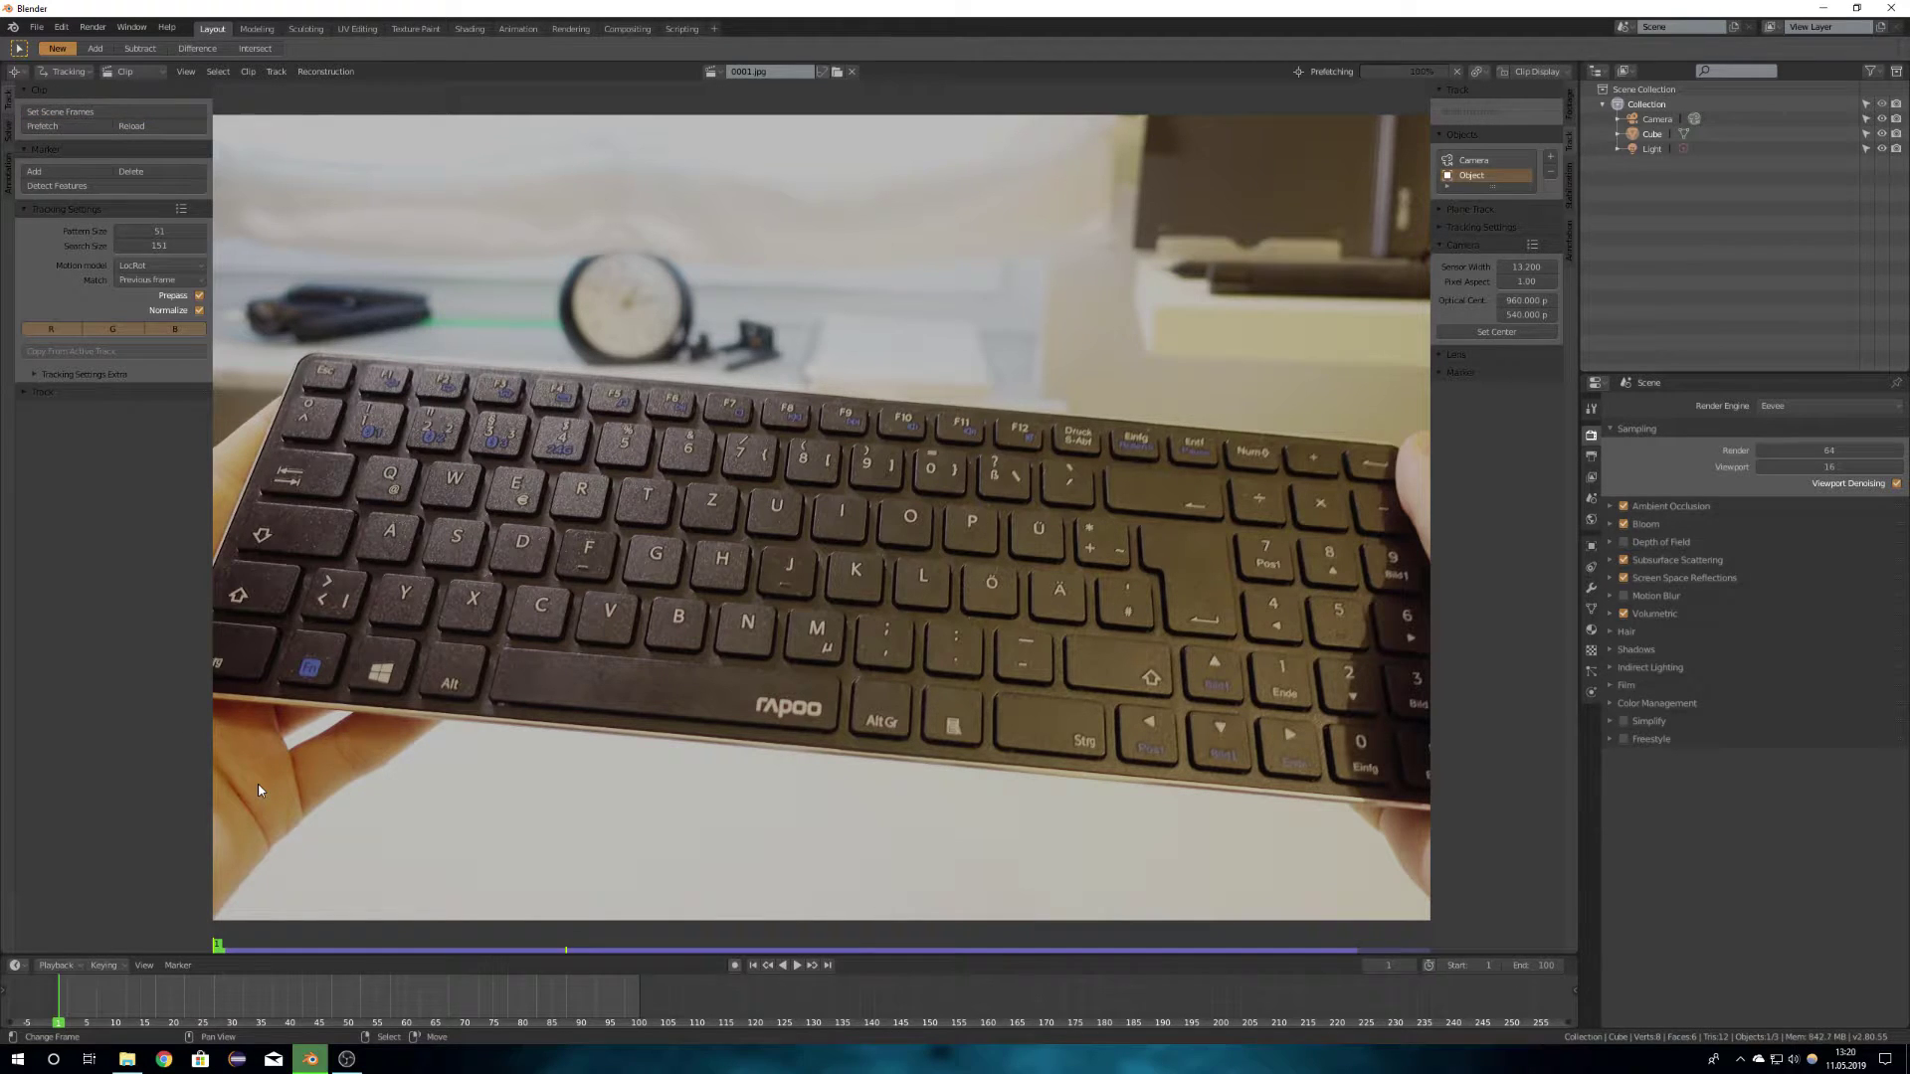
middle_click_drag(340, 1013, 665, 1007)
key("space")
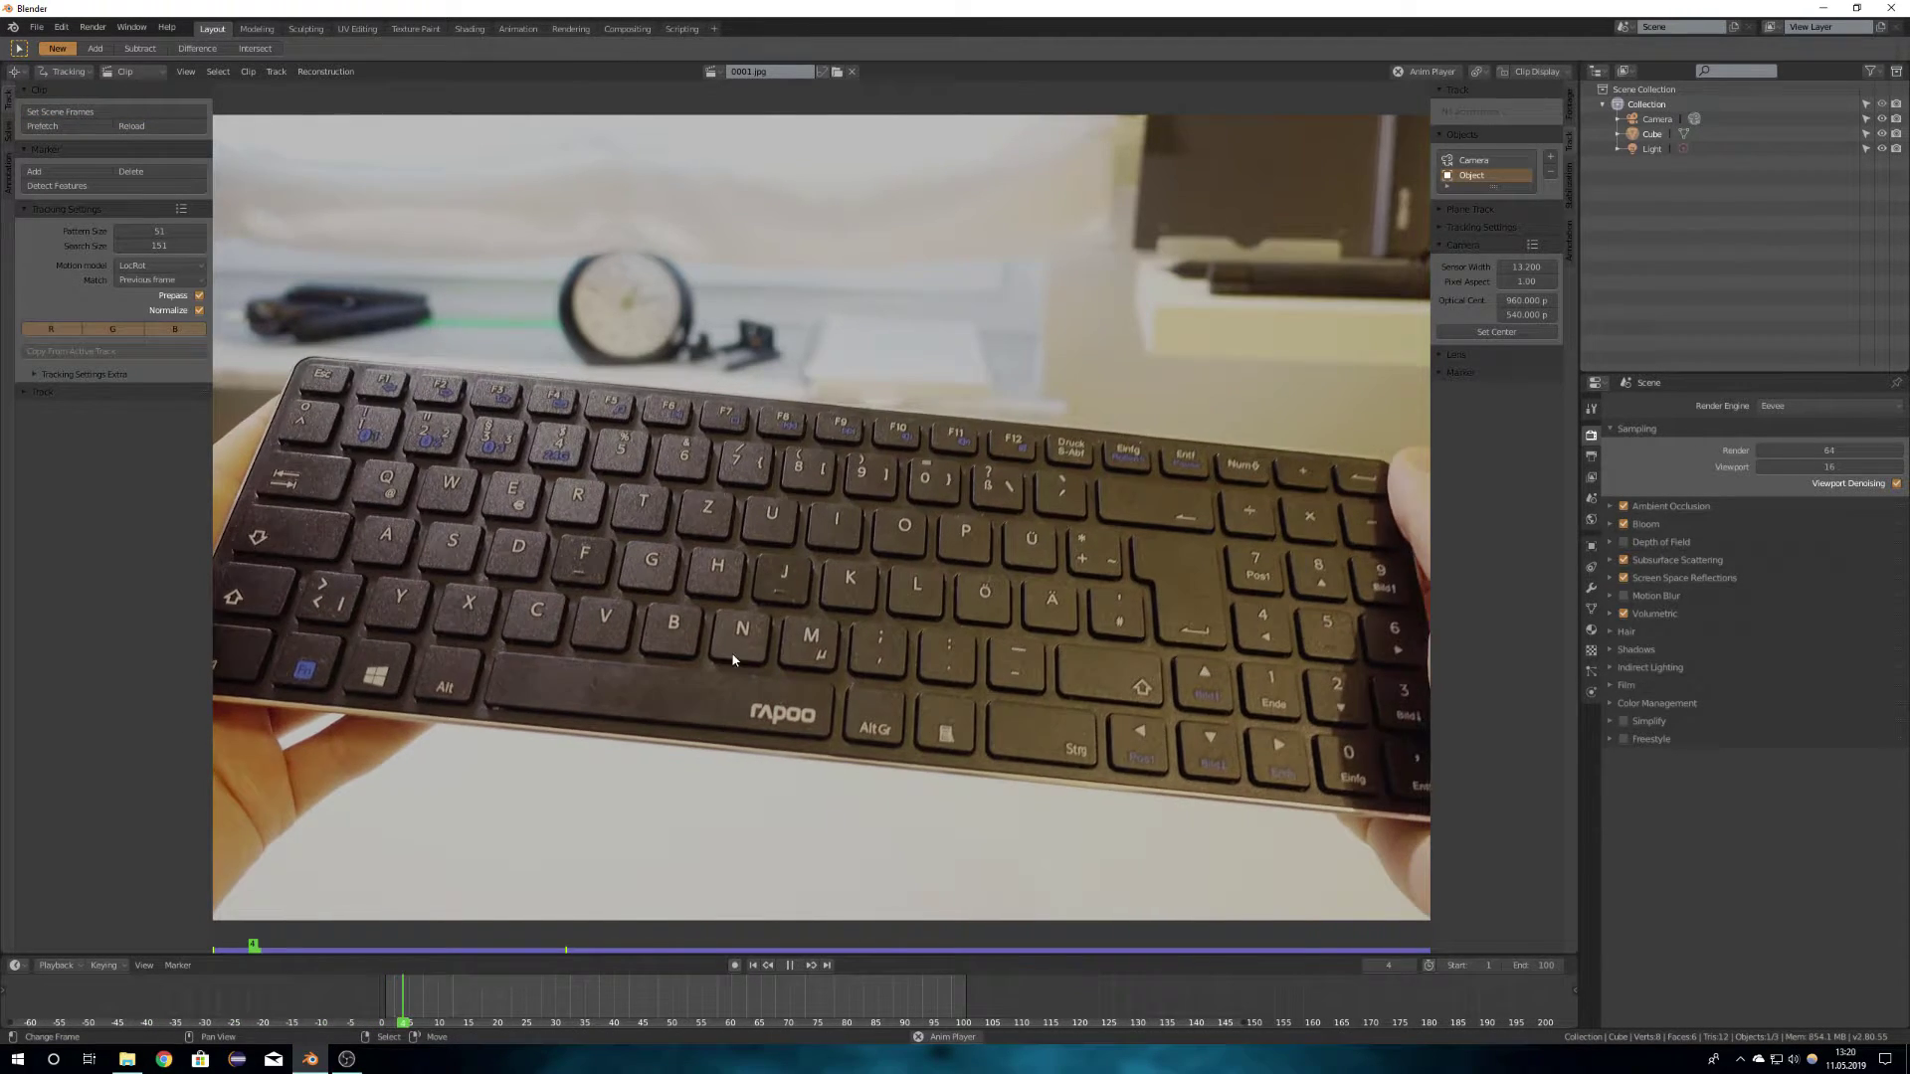
scroll(742, 652, "down", 2)
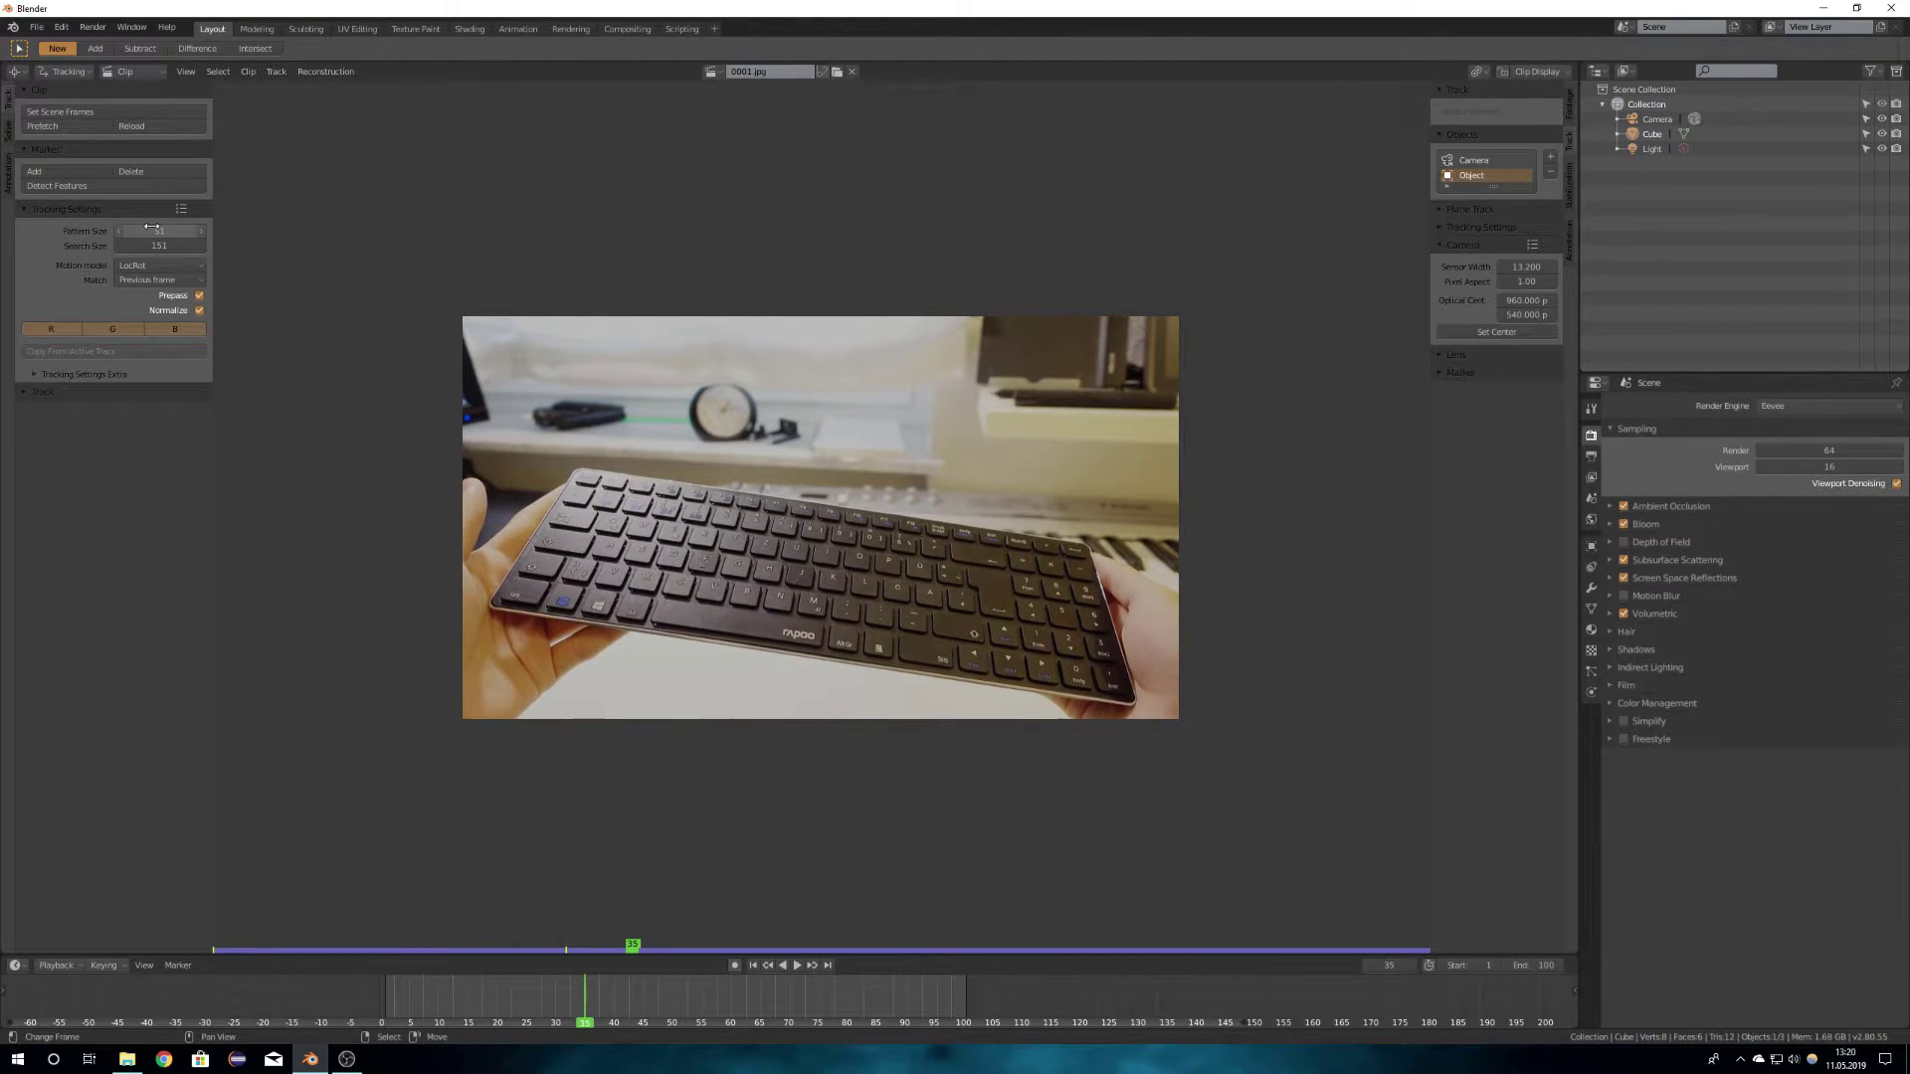
key("space")
left_click(753, 965)
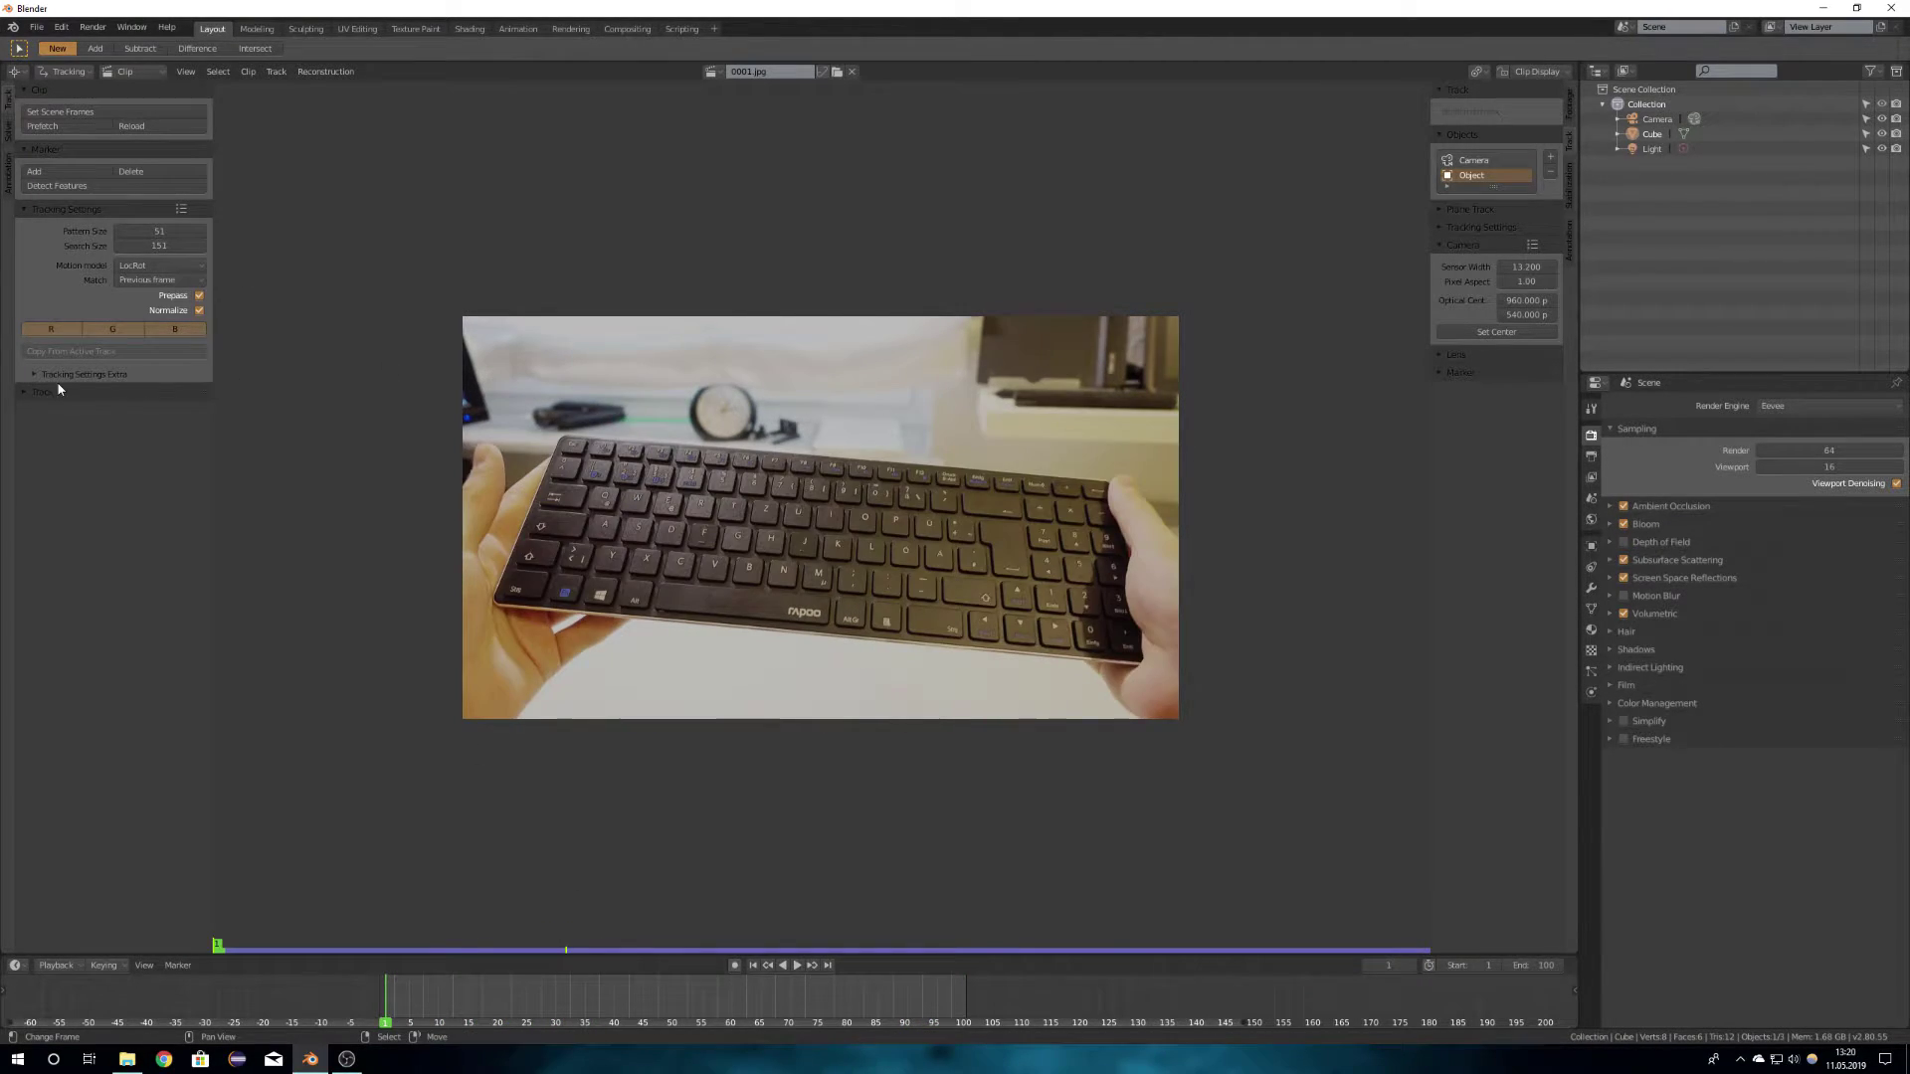
Step: Detect features in the first frame and delete the markers on the left hand and on the keyboard's lower edge beside it
left_click(100, 186)
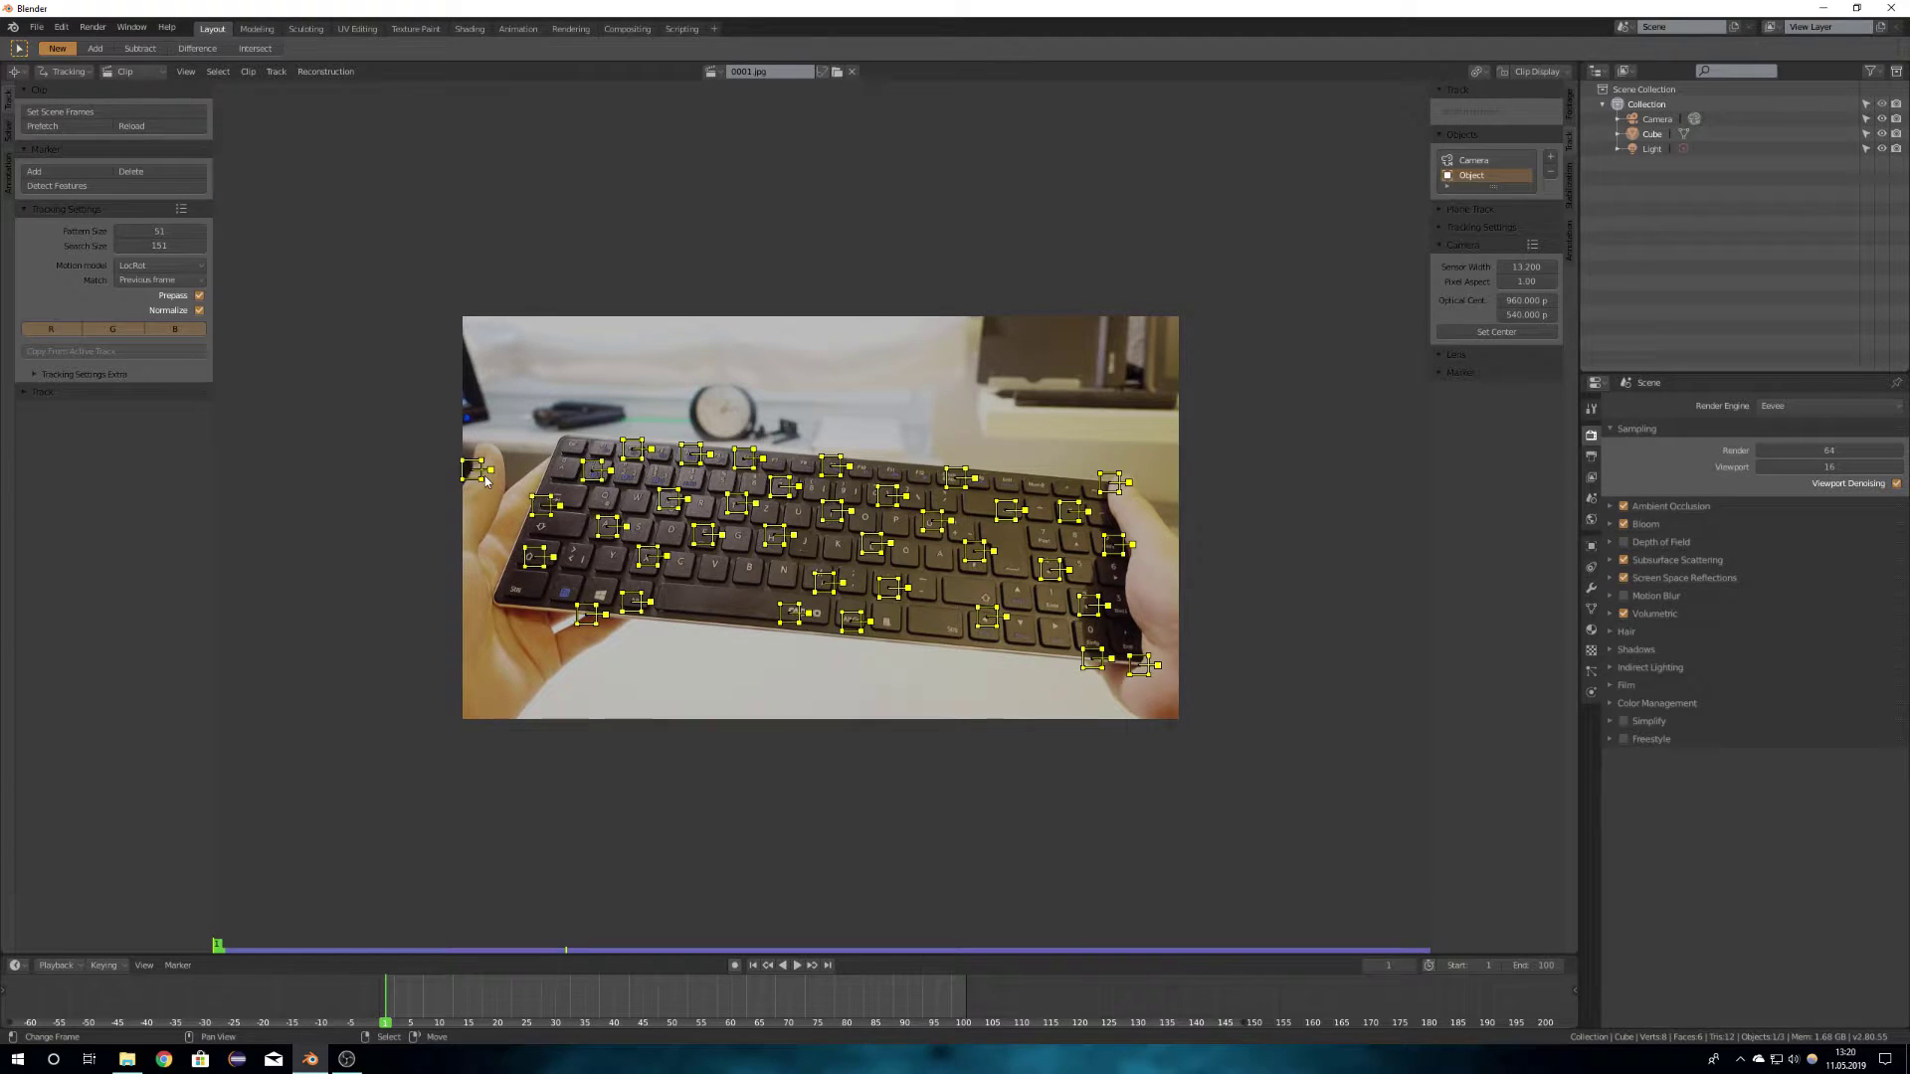
right_click(481, 468)
key("x")
left_click(480, 469)
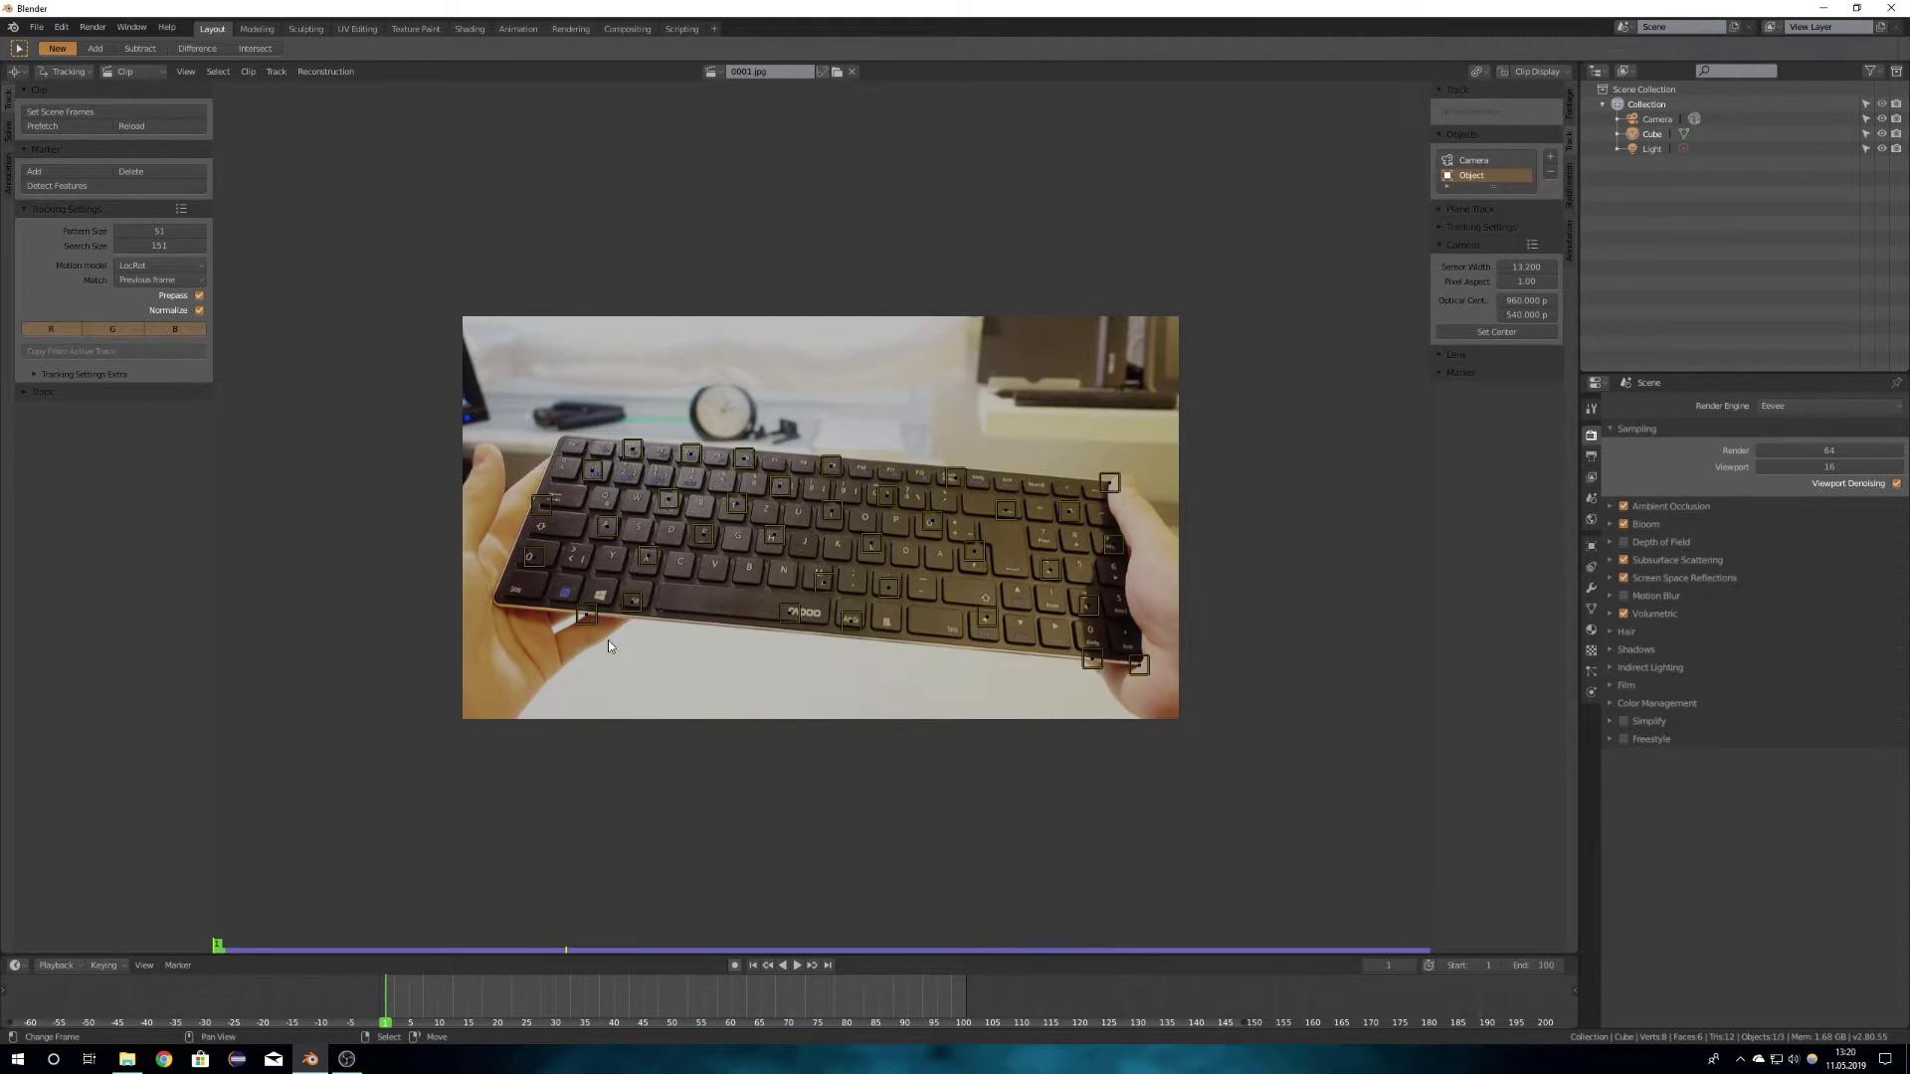
right_click(595, 625)
key("x")
left_click(595, 625)
Step: Delete the unwanted markers at the keyboard's lower-right and upper-right corners near the right hand
key("c")
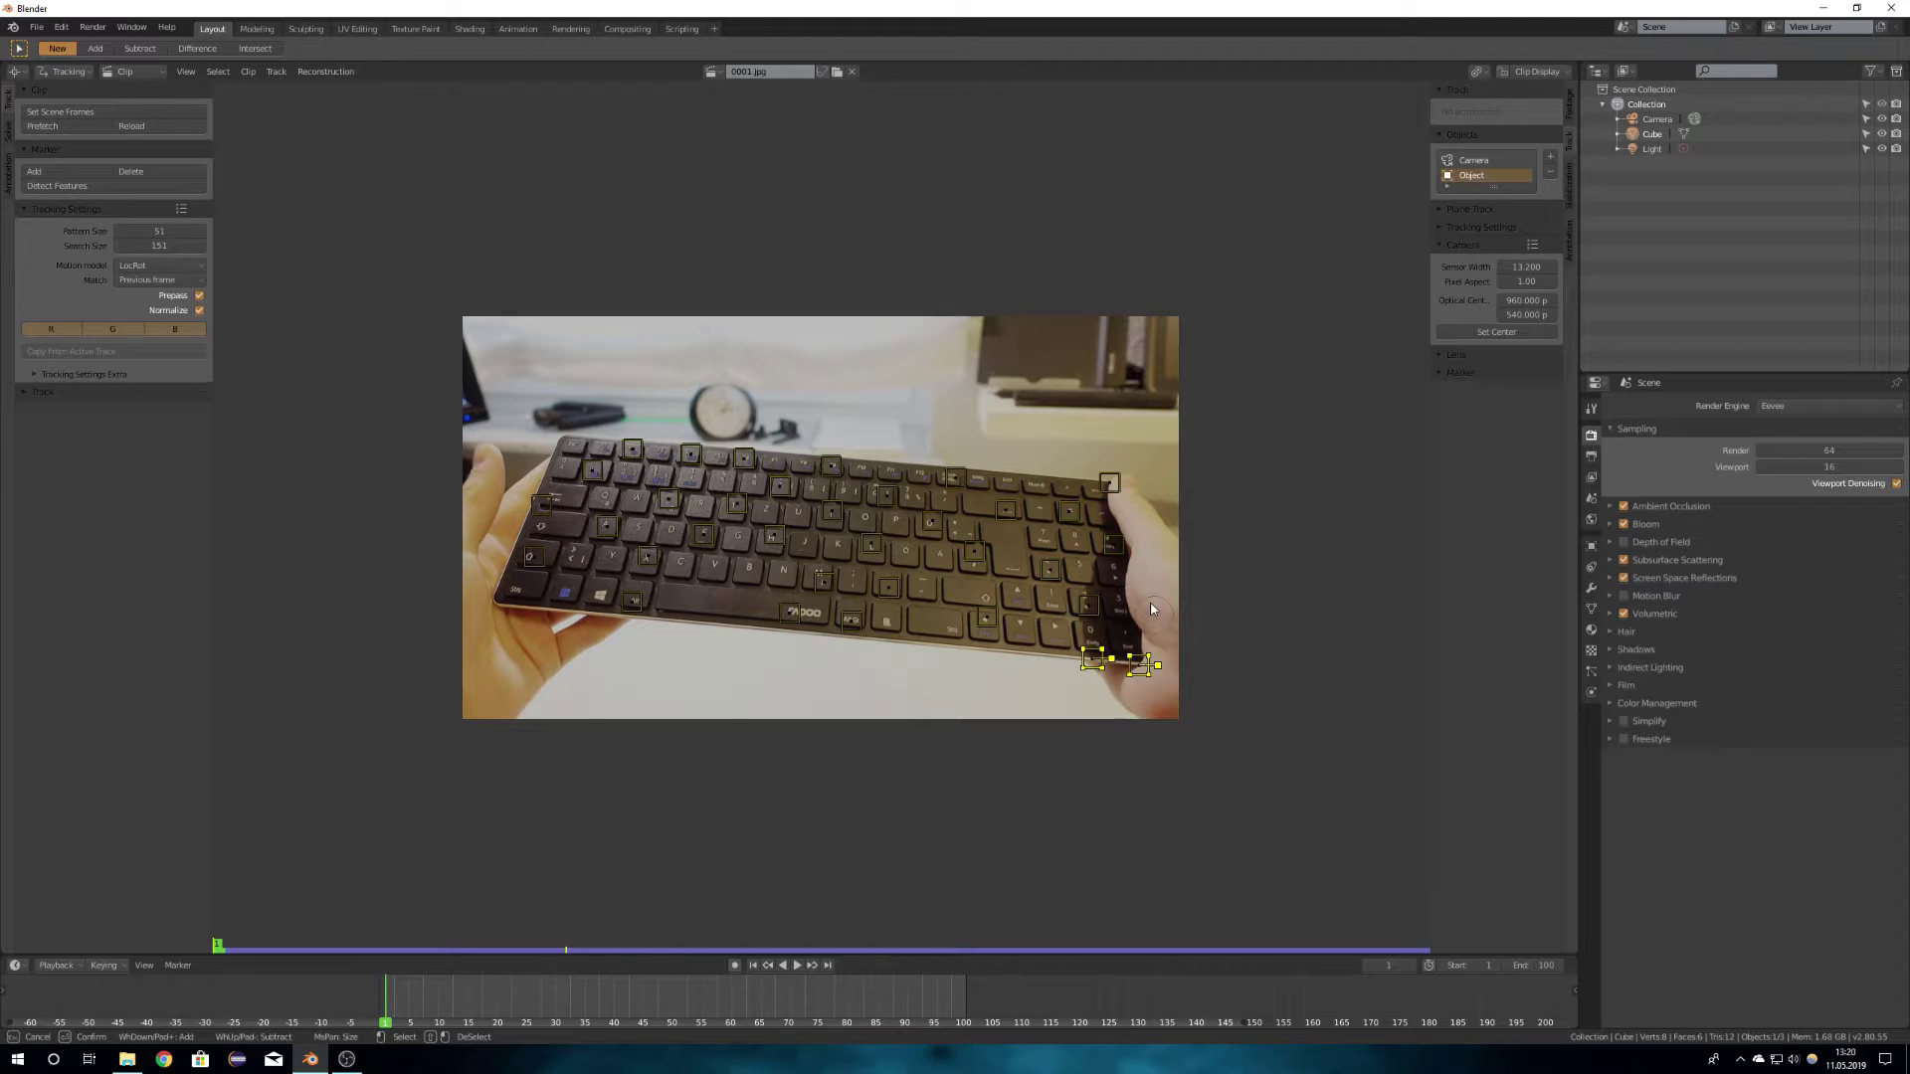
right_click(1115, 553)
key("c")
right_click(1143, 563)
key("x")
left_click(1143, 565)
Step: Track all remaining keyboard markers forward through the clip and return to frame 1
key("a")
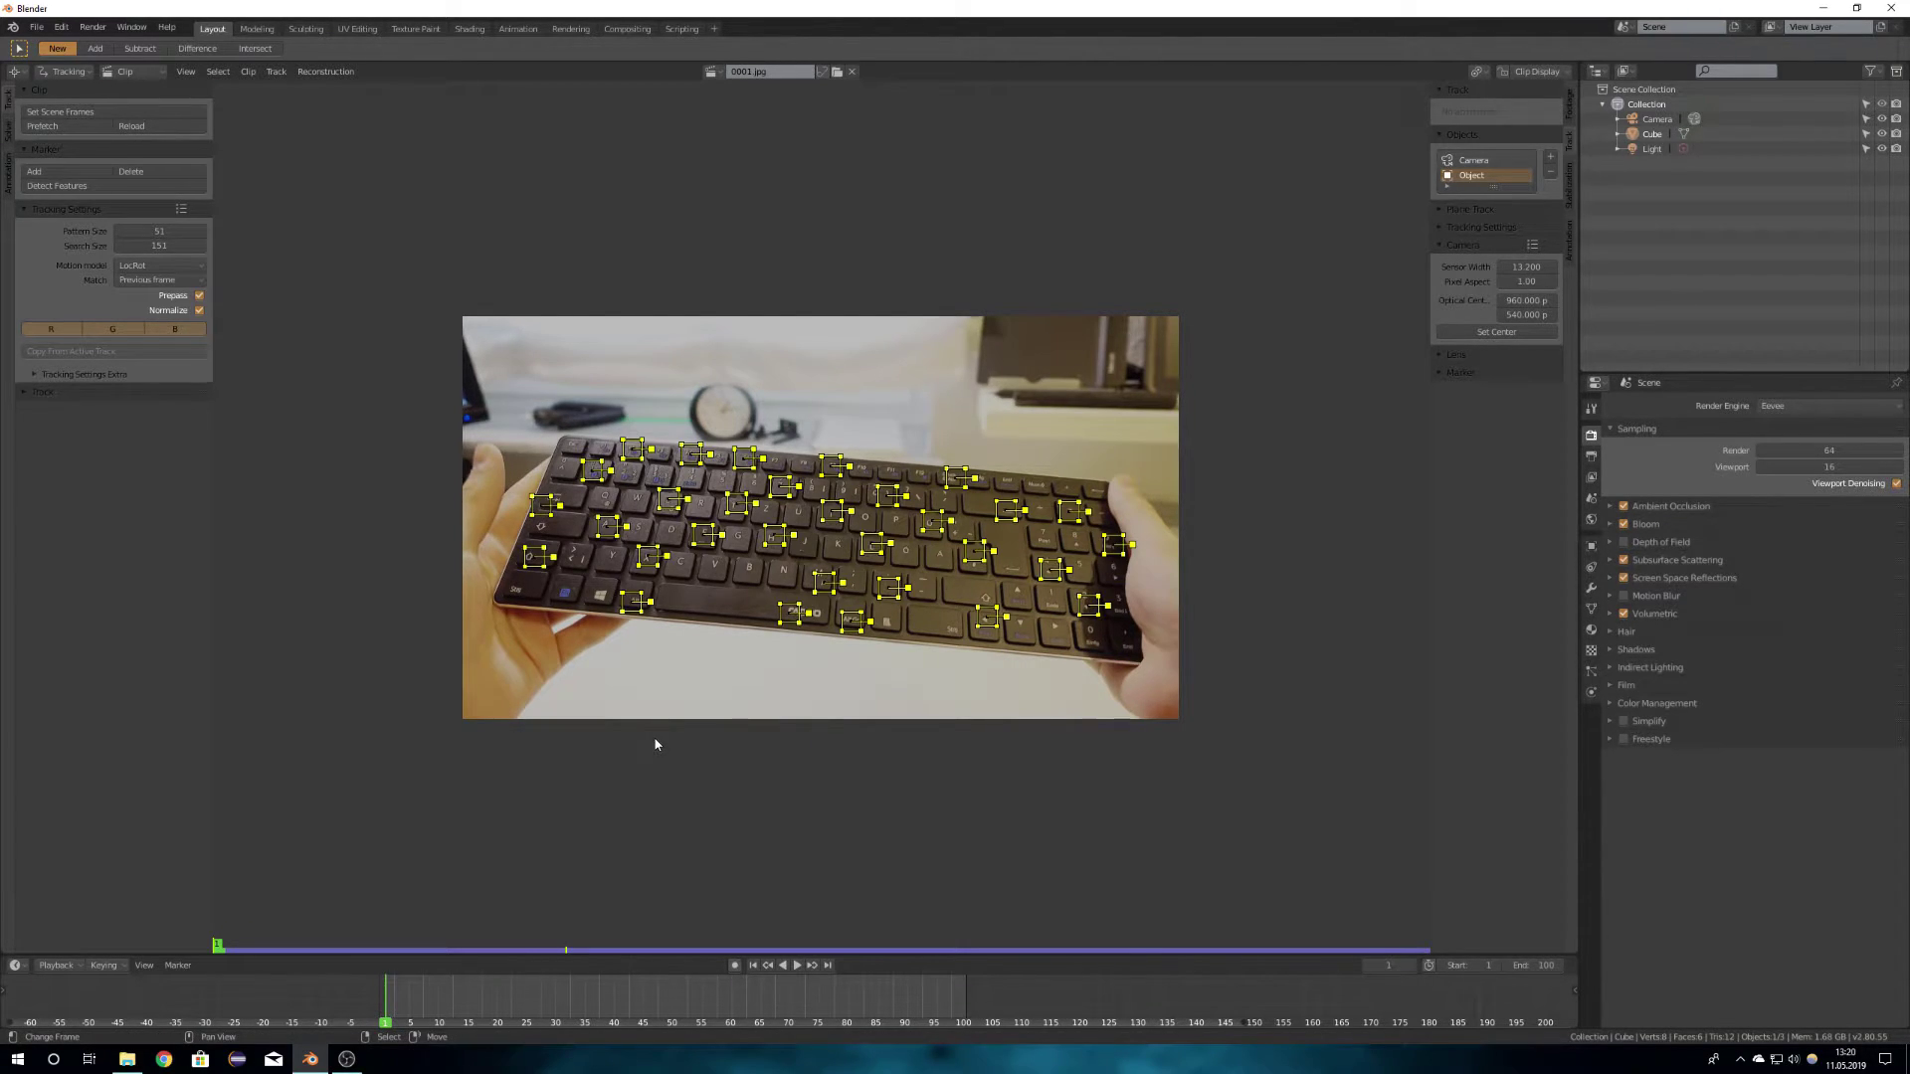
key("ctrl+t")
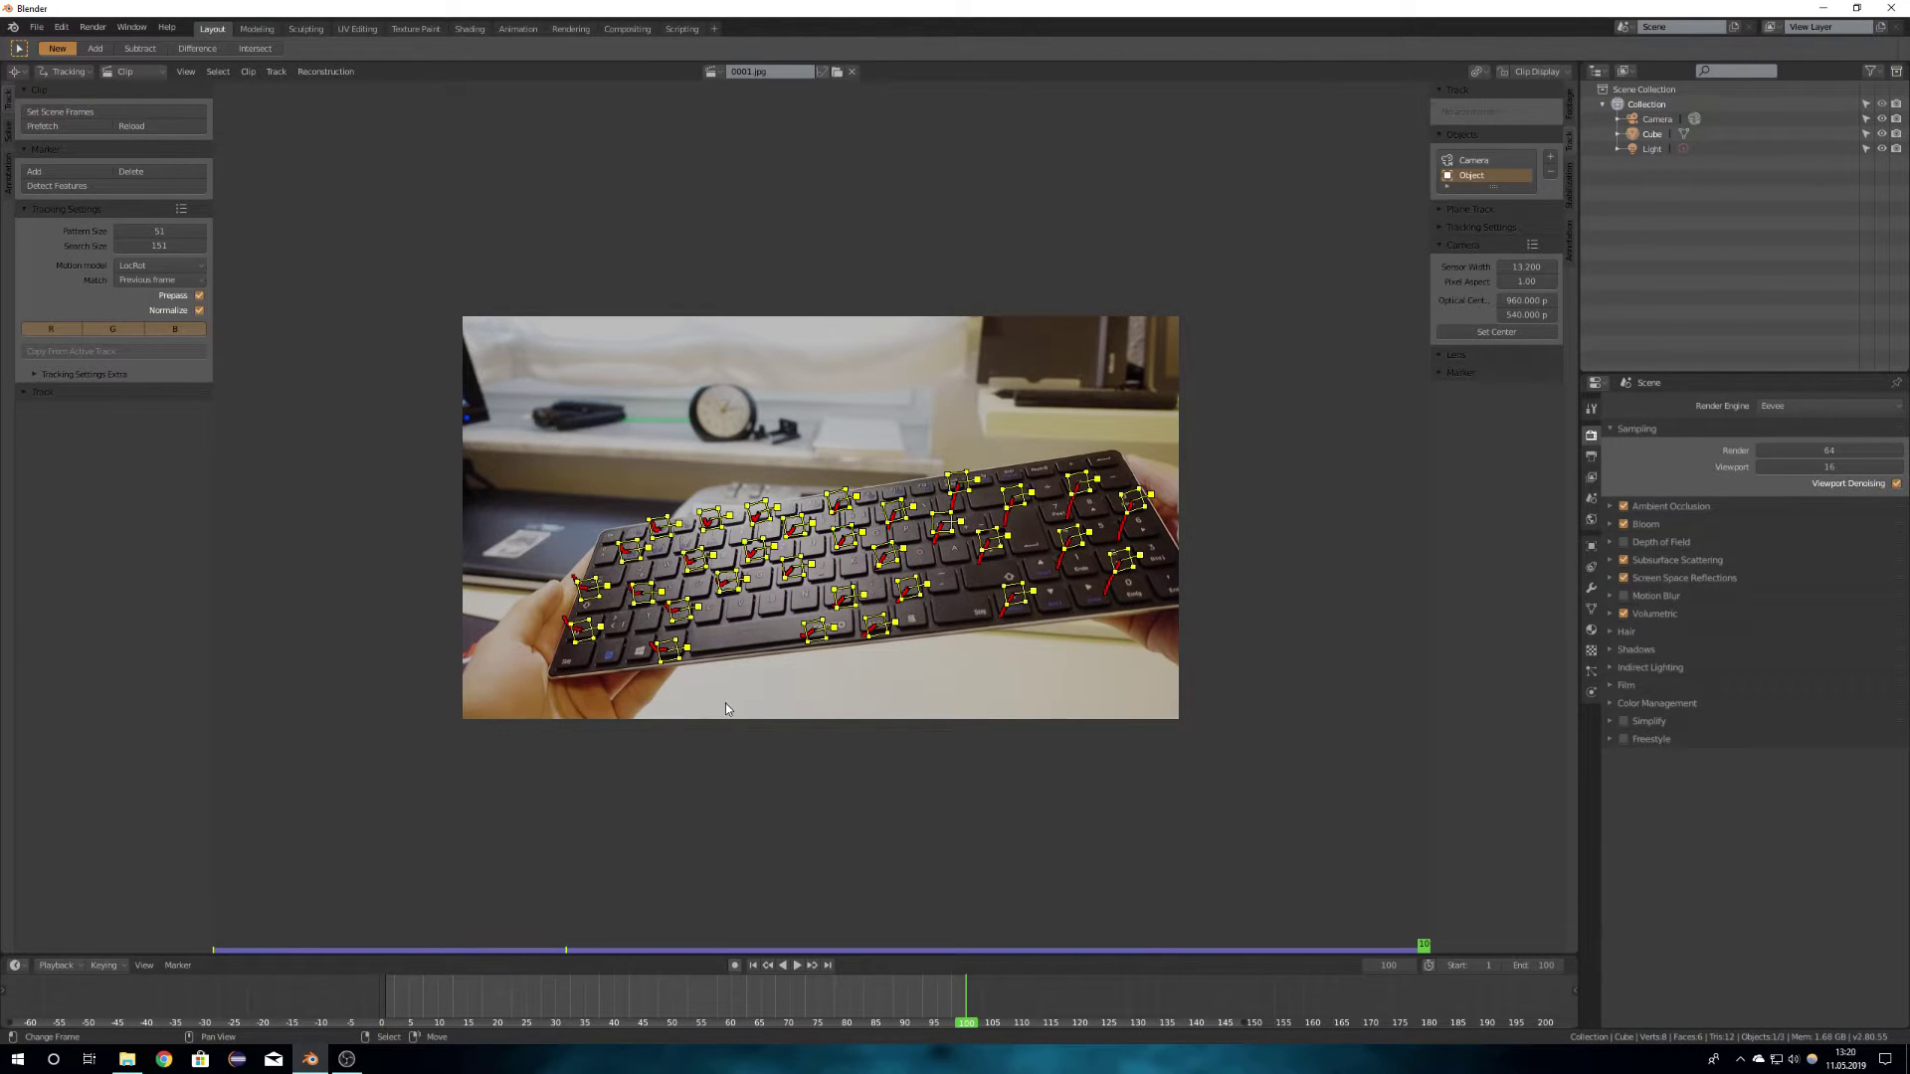
left_click(753, 965)
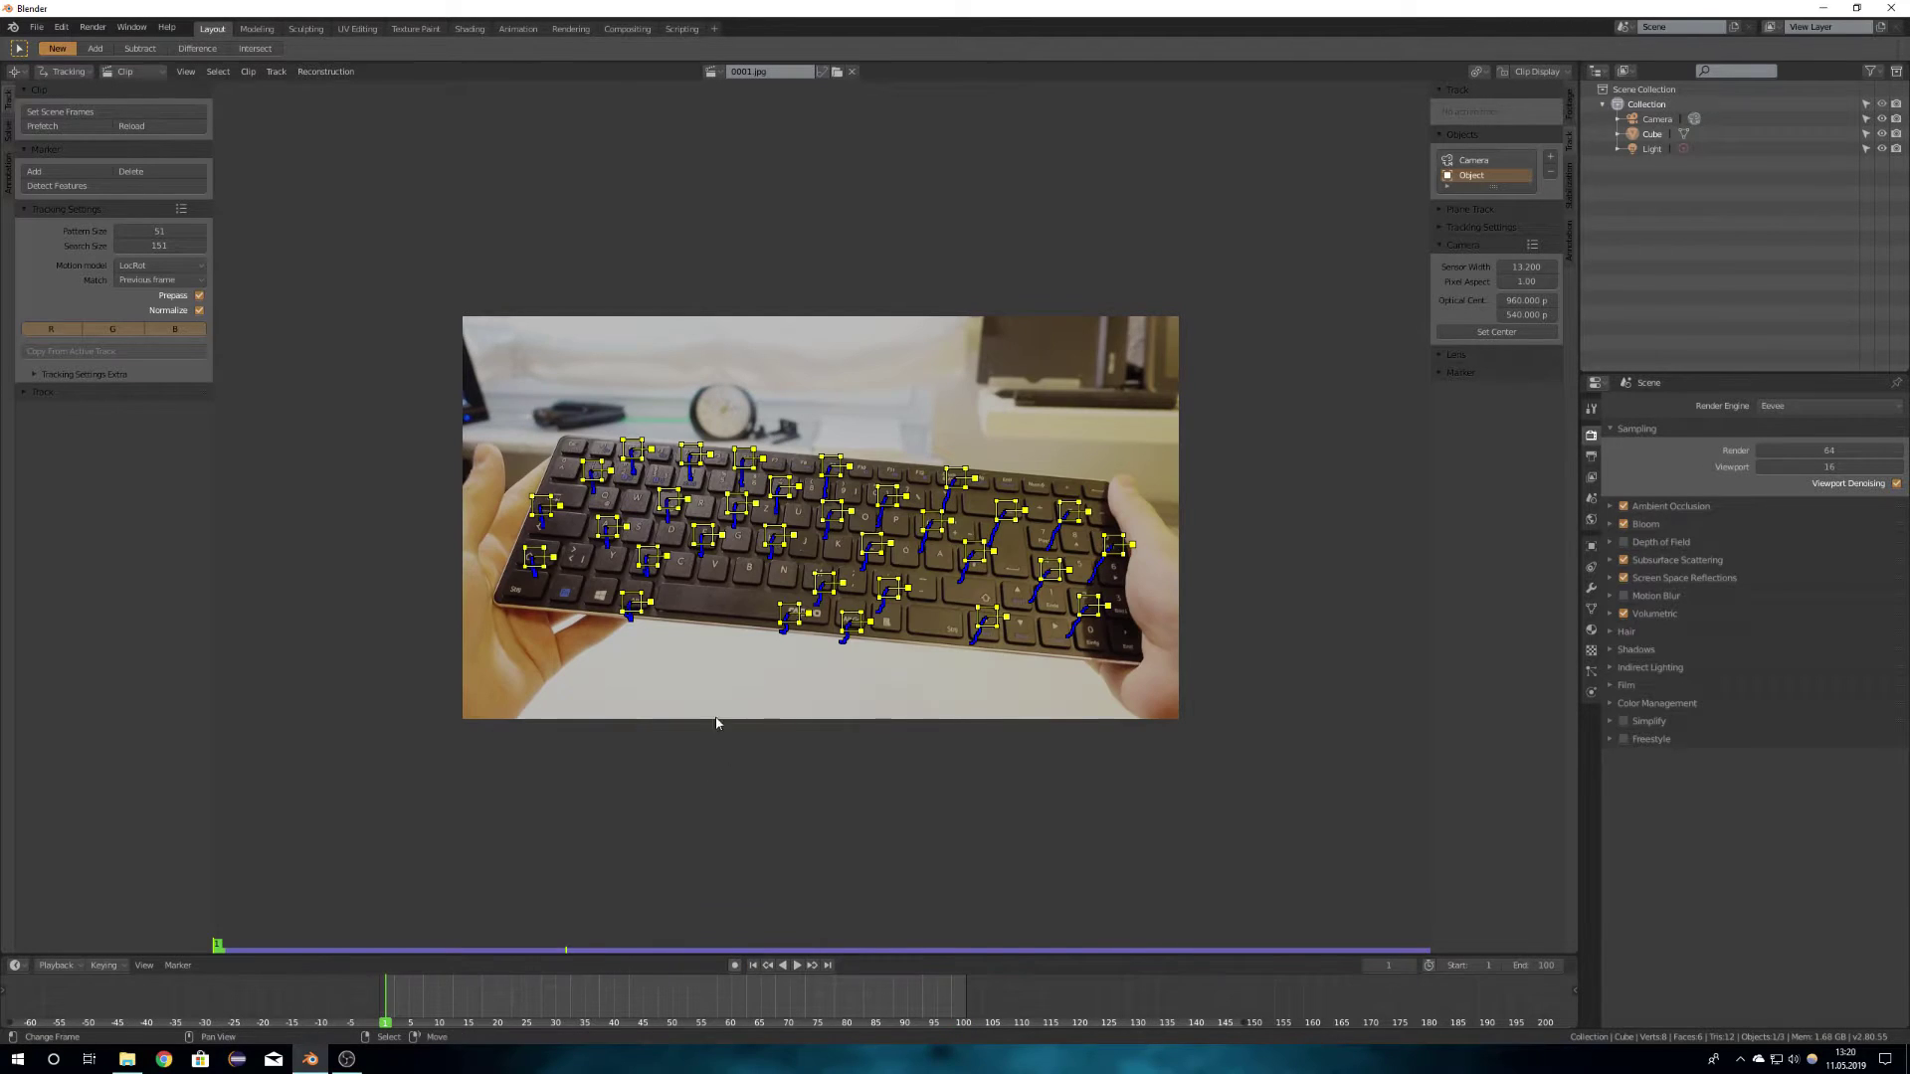
Step: Deselect the markers and solve the object motion
left_click(656, 707)
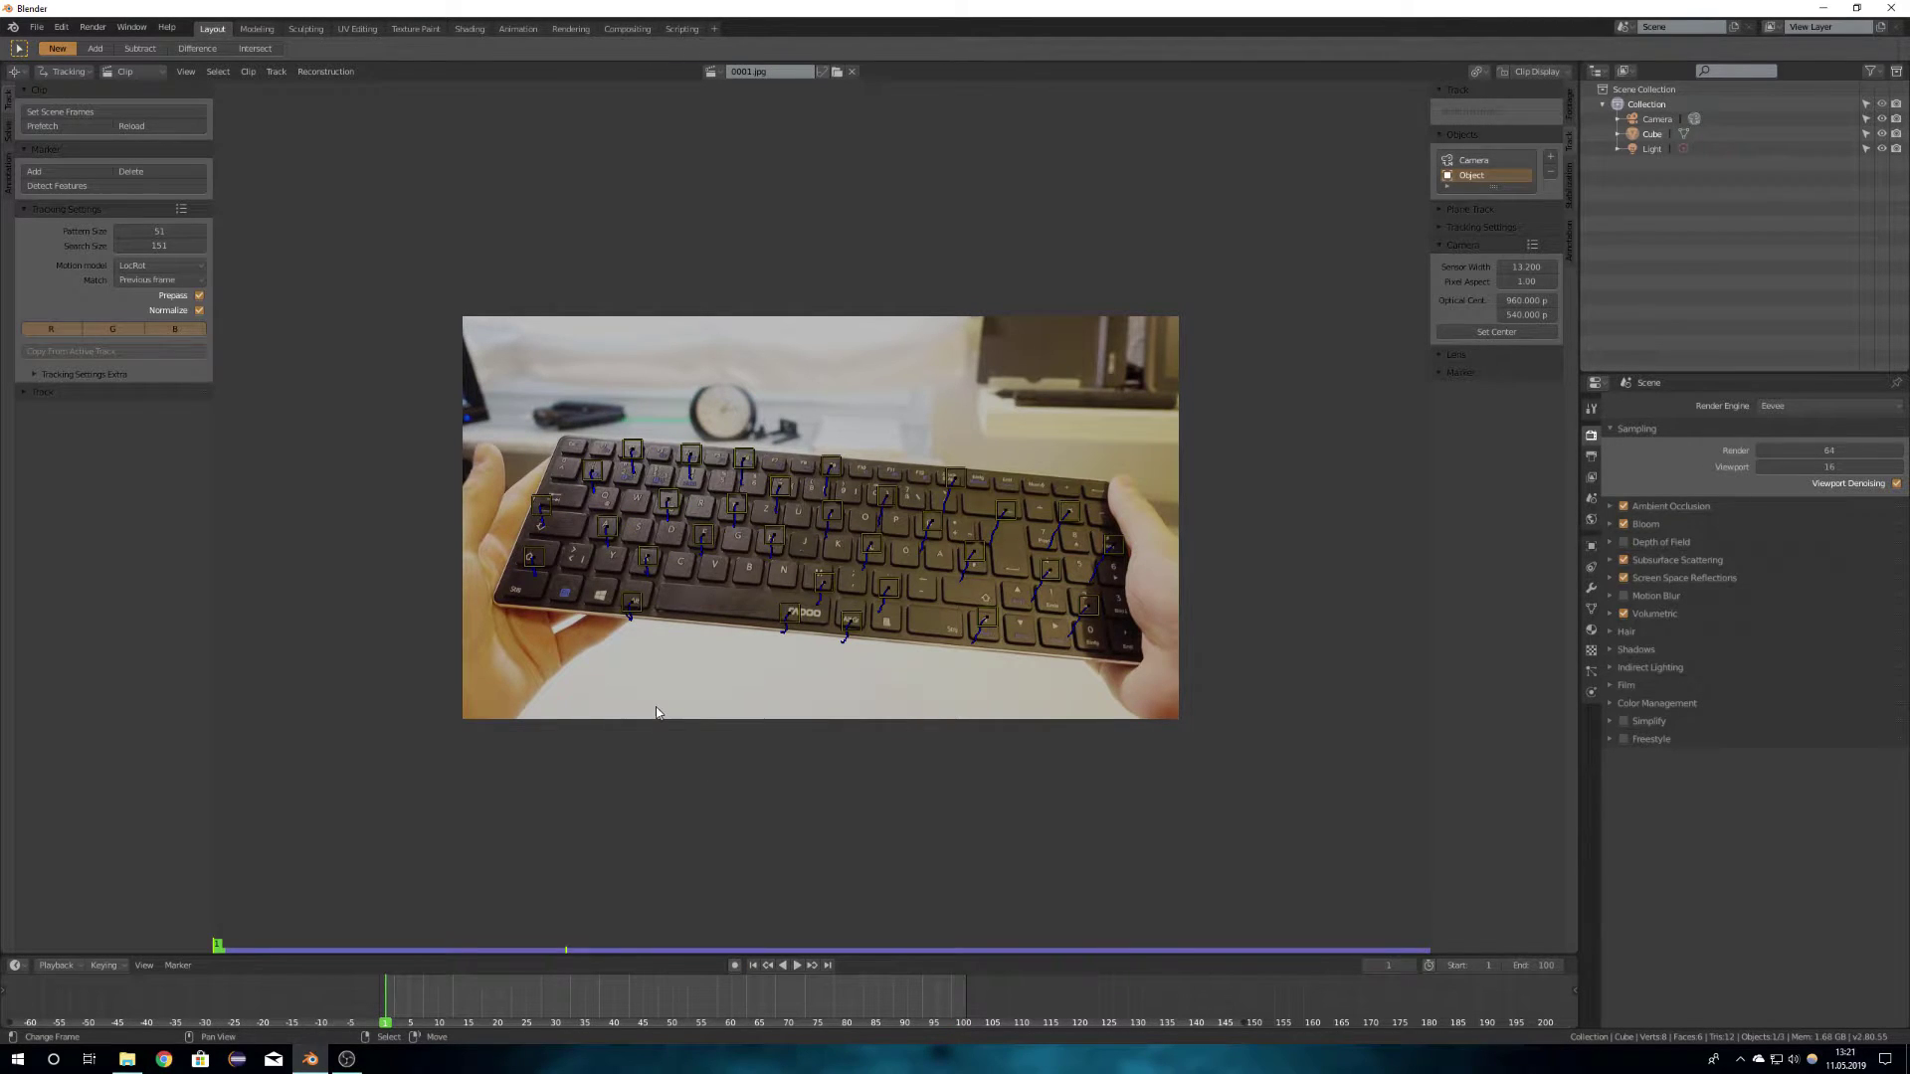
left_click(6, 133)
left_click(121, 226)
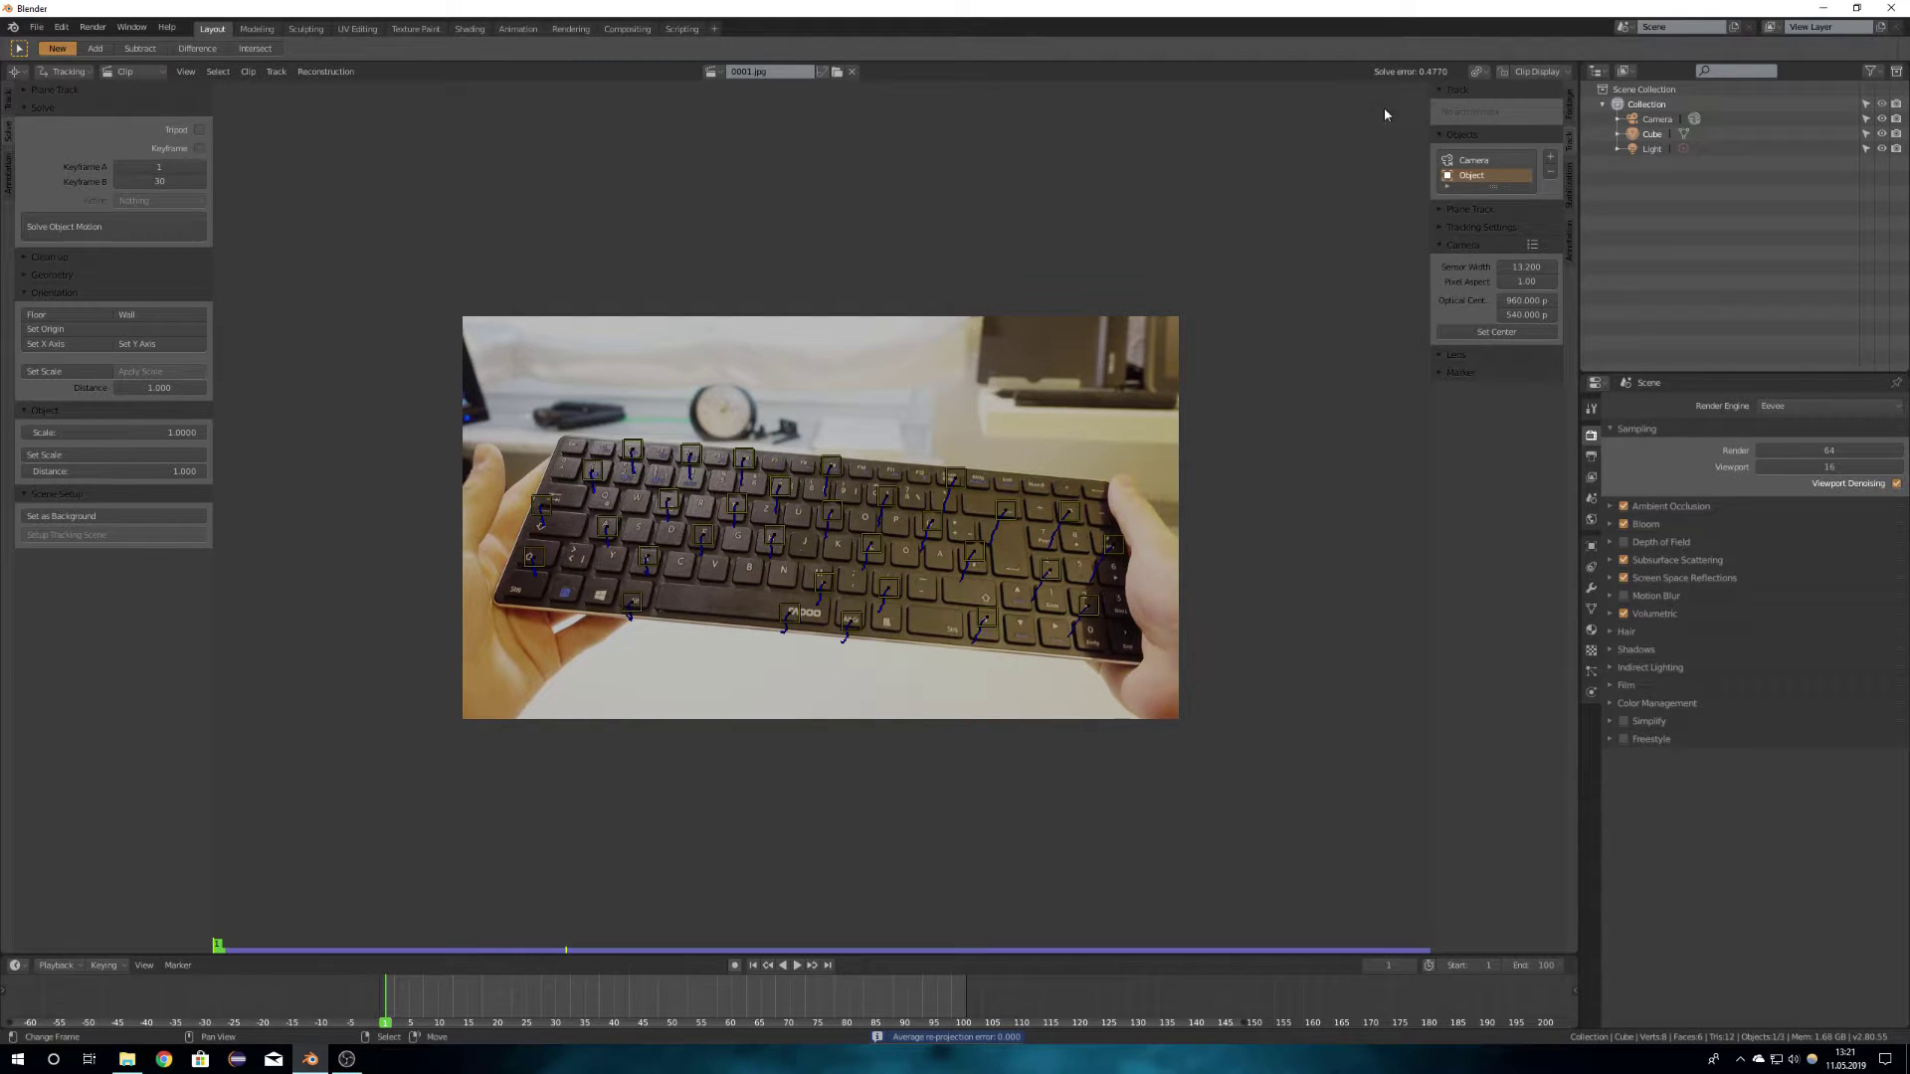
Step: Set the render engine to Cycles with GPU Compute as the device
left_click(1828, 406)
left_click(1793, 460)
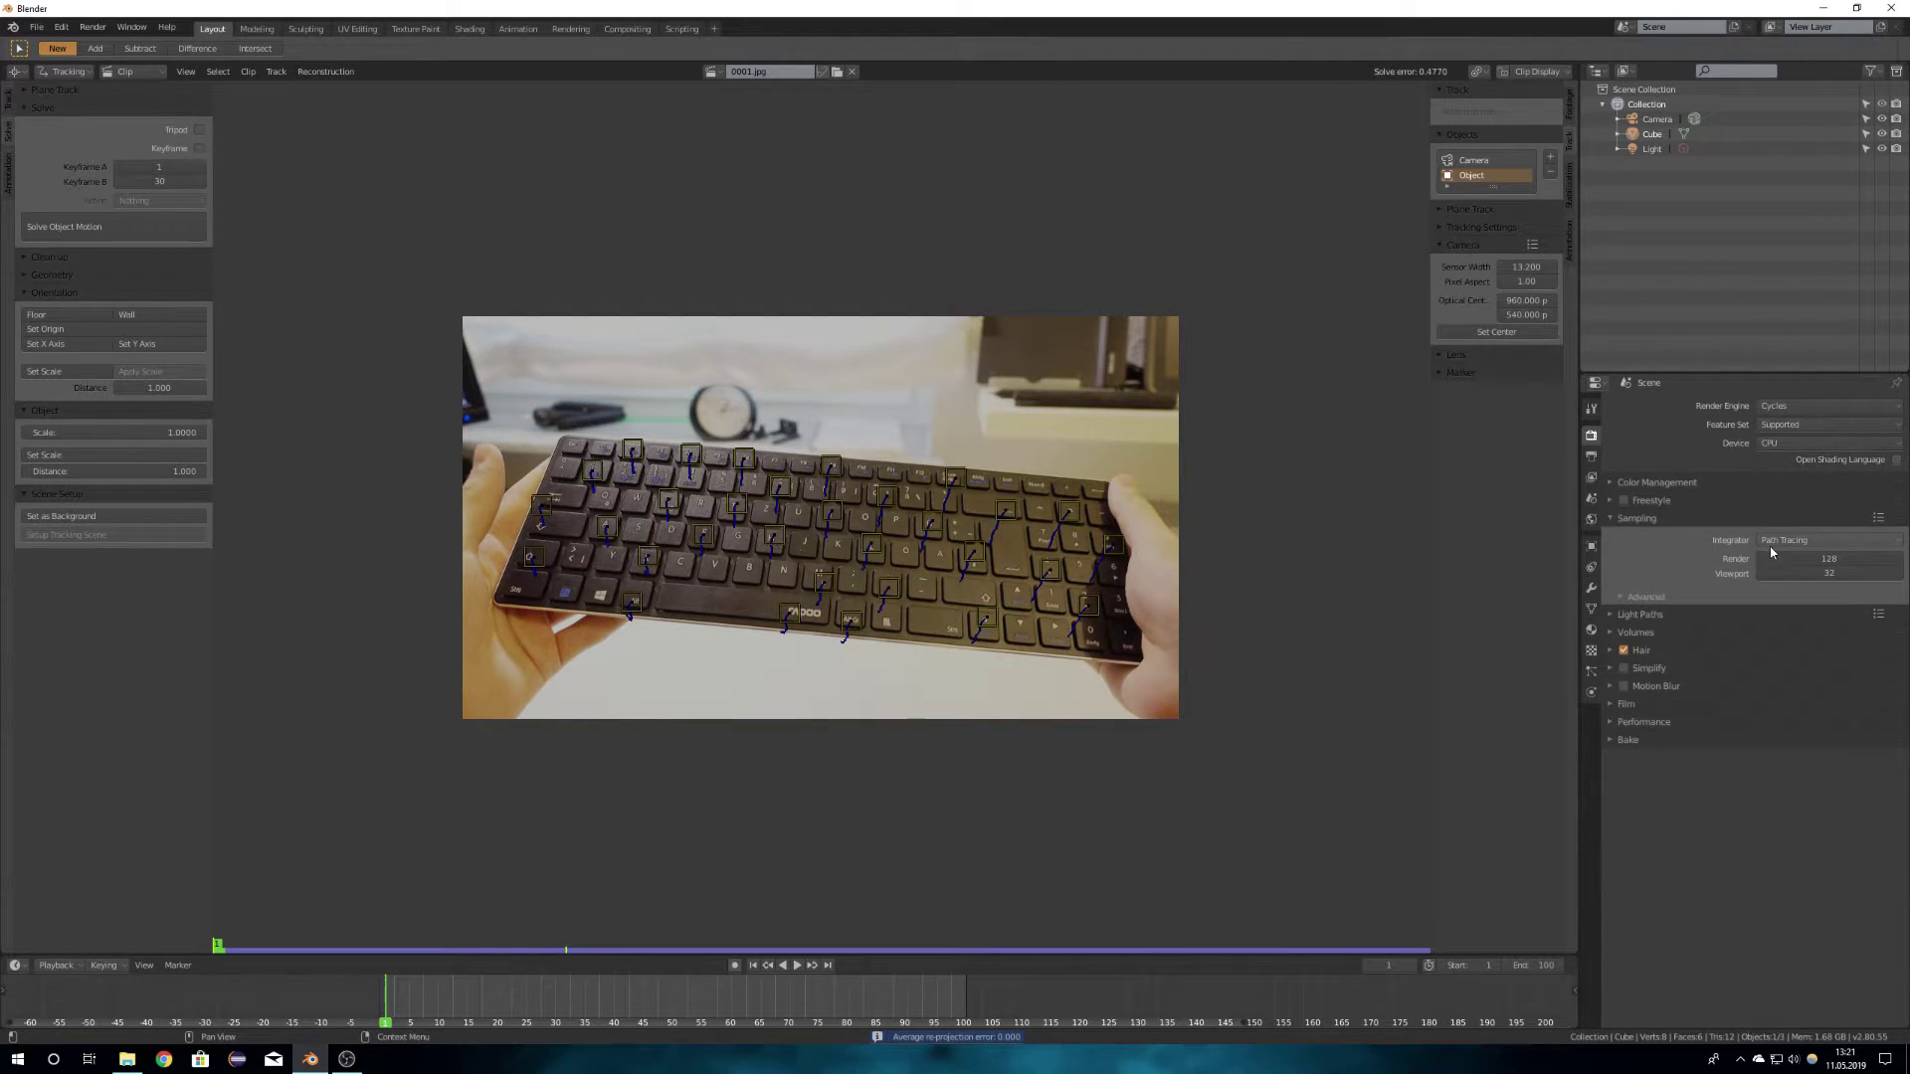
left_click(1828, 442)
left_click(1795, 478)
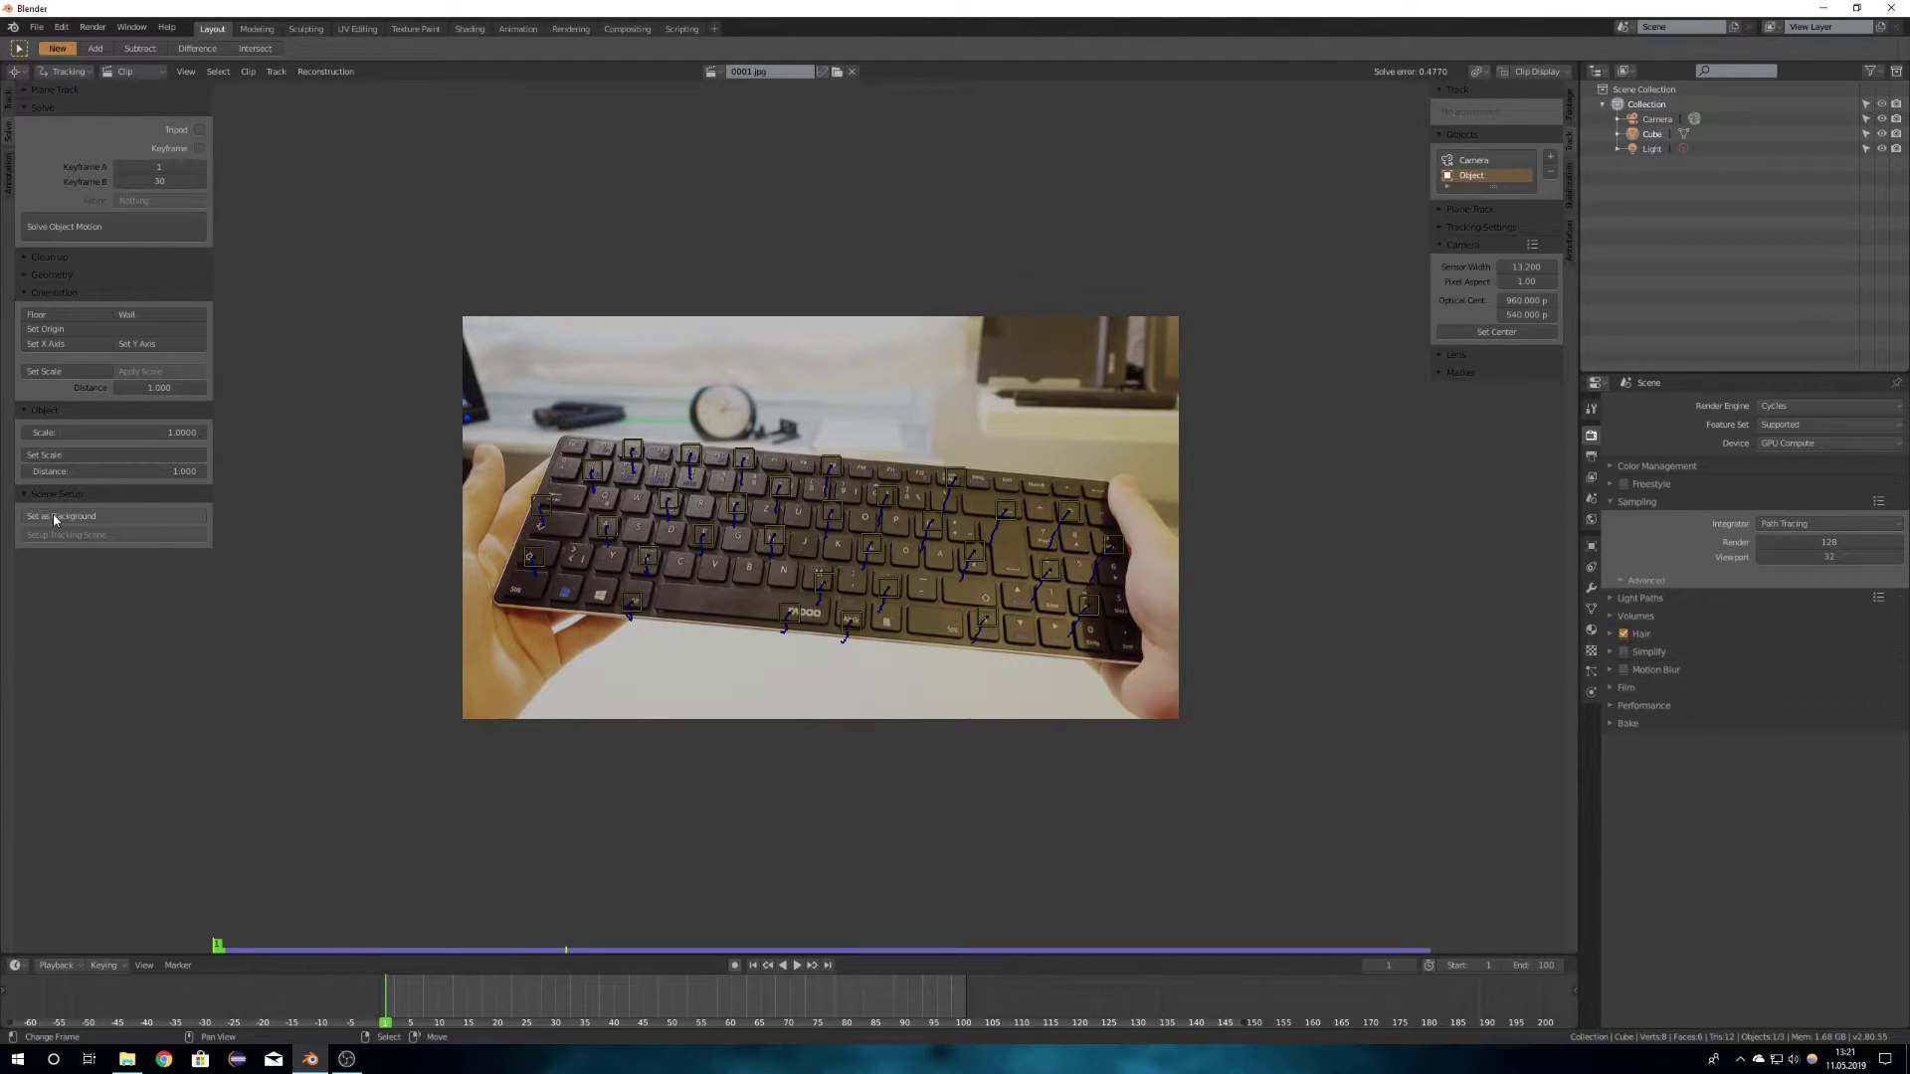
Step: Split off a 3D viewport above the clip editor and show the camera view with the clip as background
left_click_drag(5, 66, 20, 372)
left_click(16, 72)
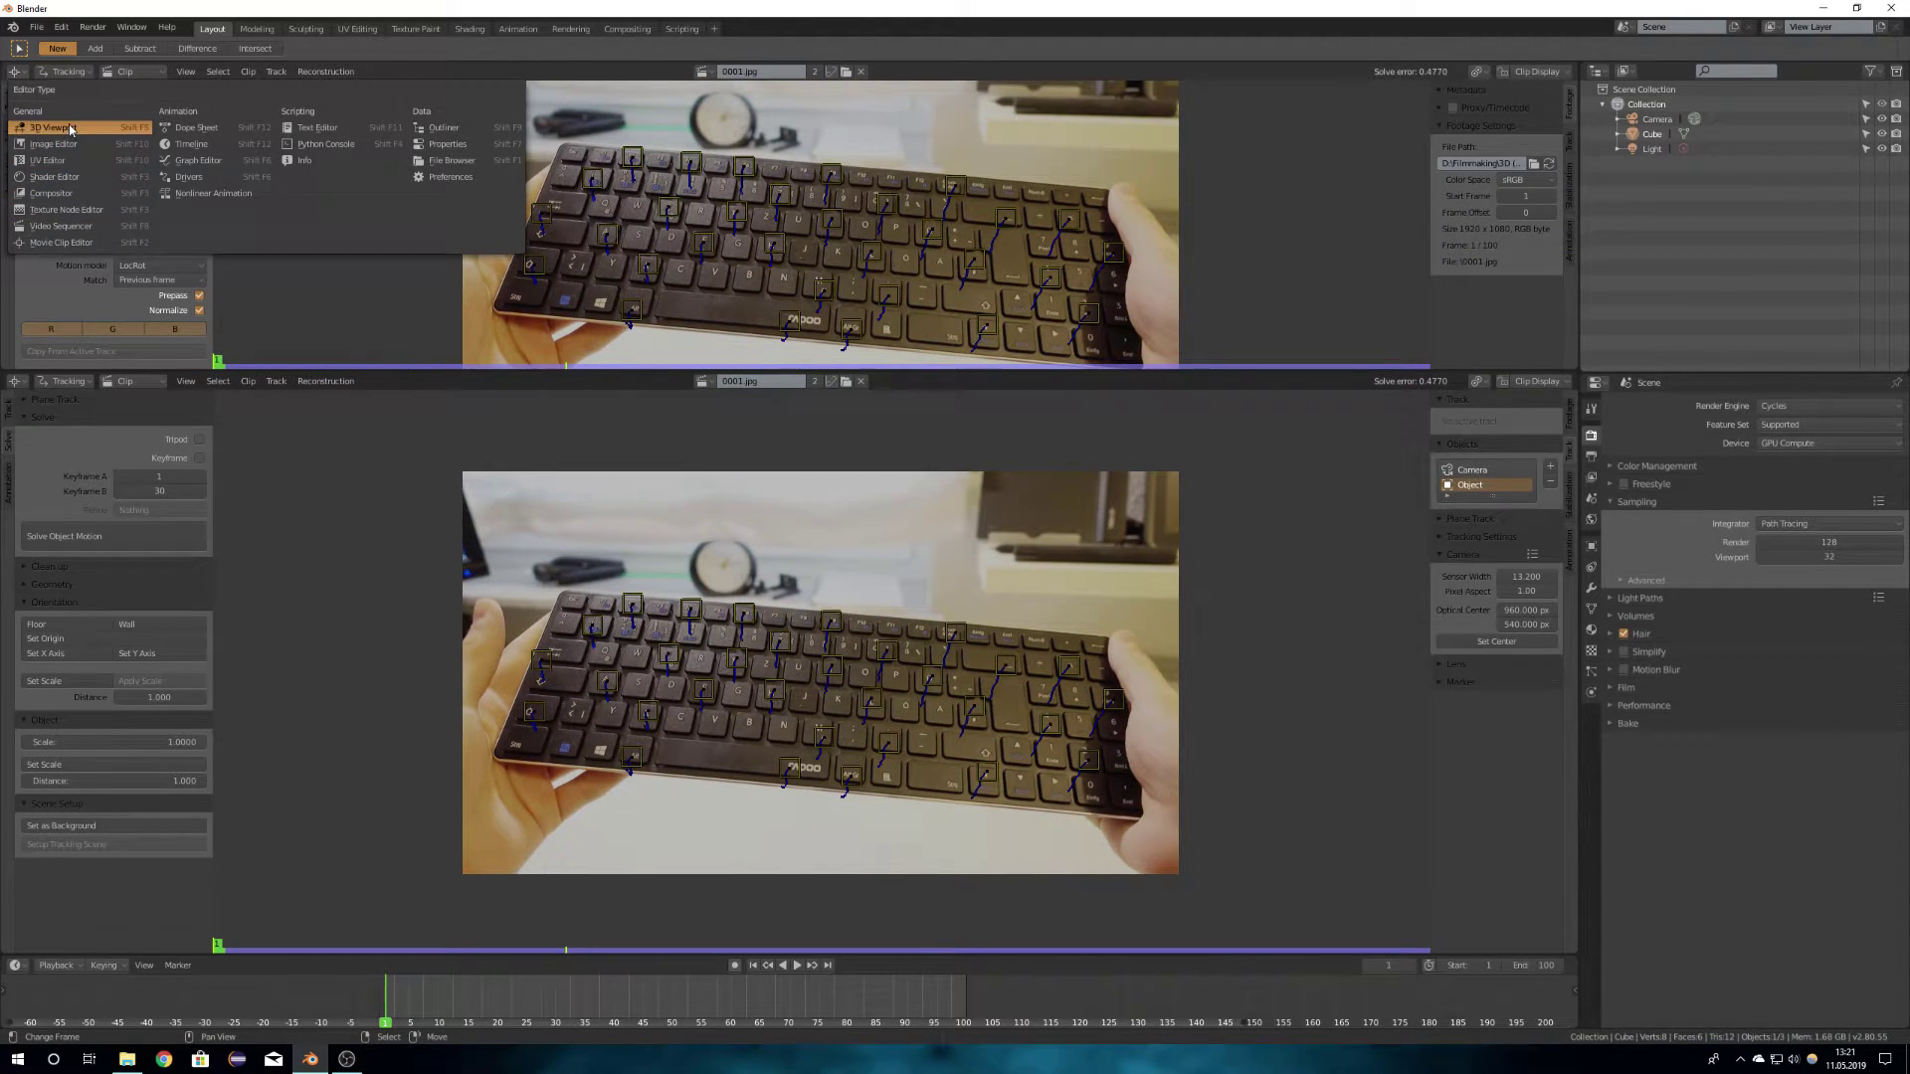
left_click(49, 107)
key("KP_0")
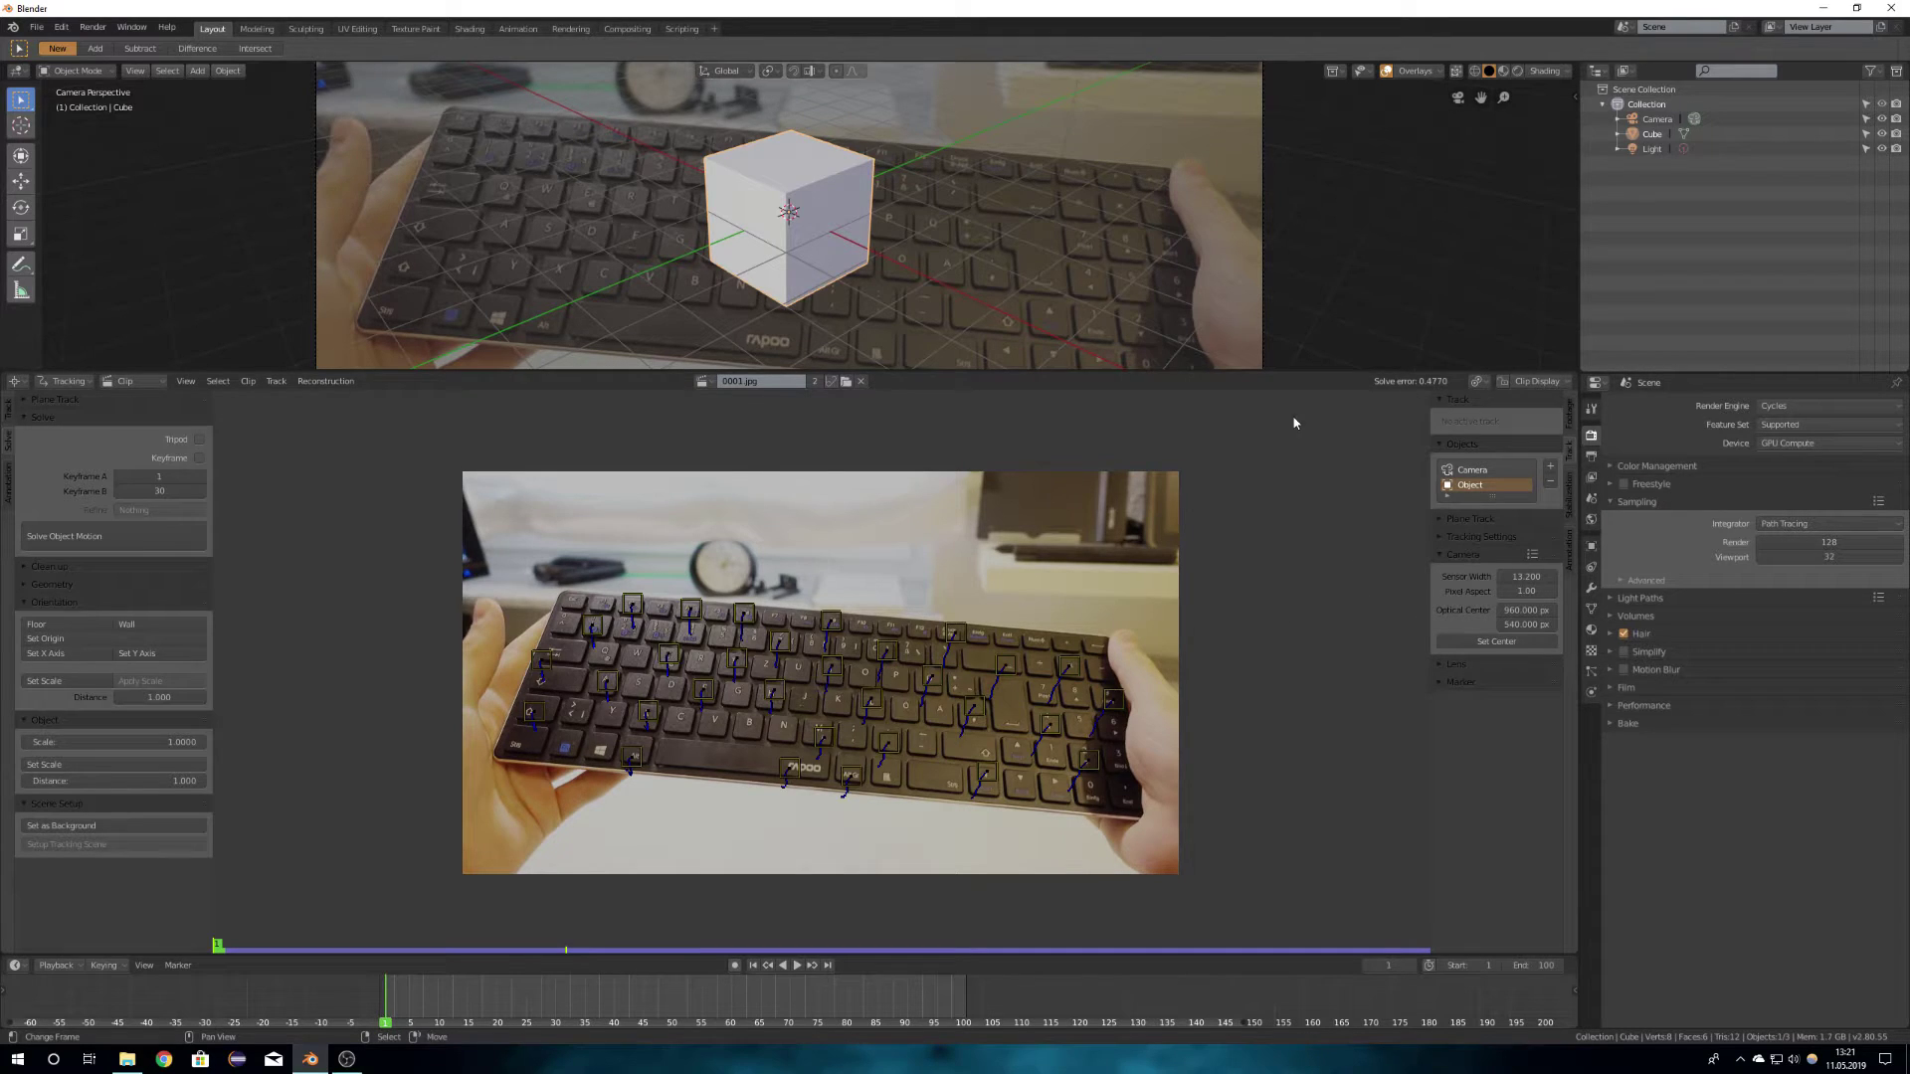
Step: Turn on the Motion Tracking overlay in the 3D viewport and enlarge the viewport over the clip editor
left_click(1425, 77)
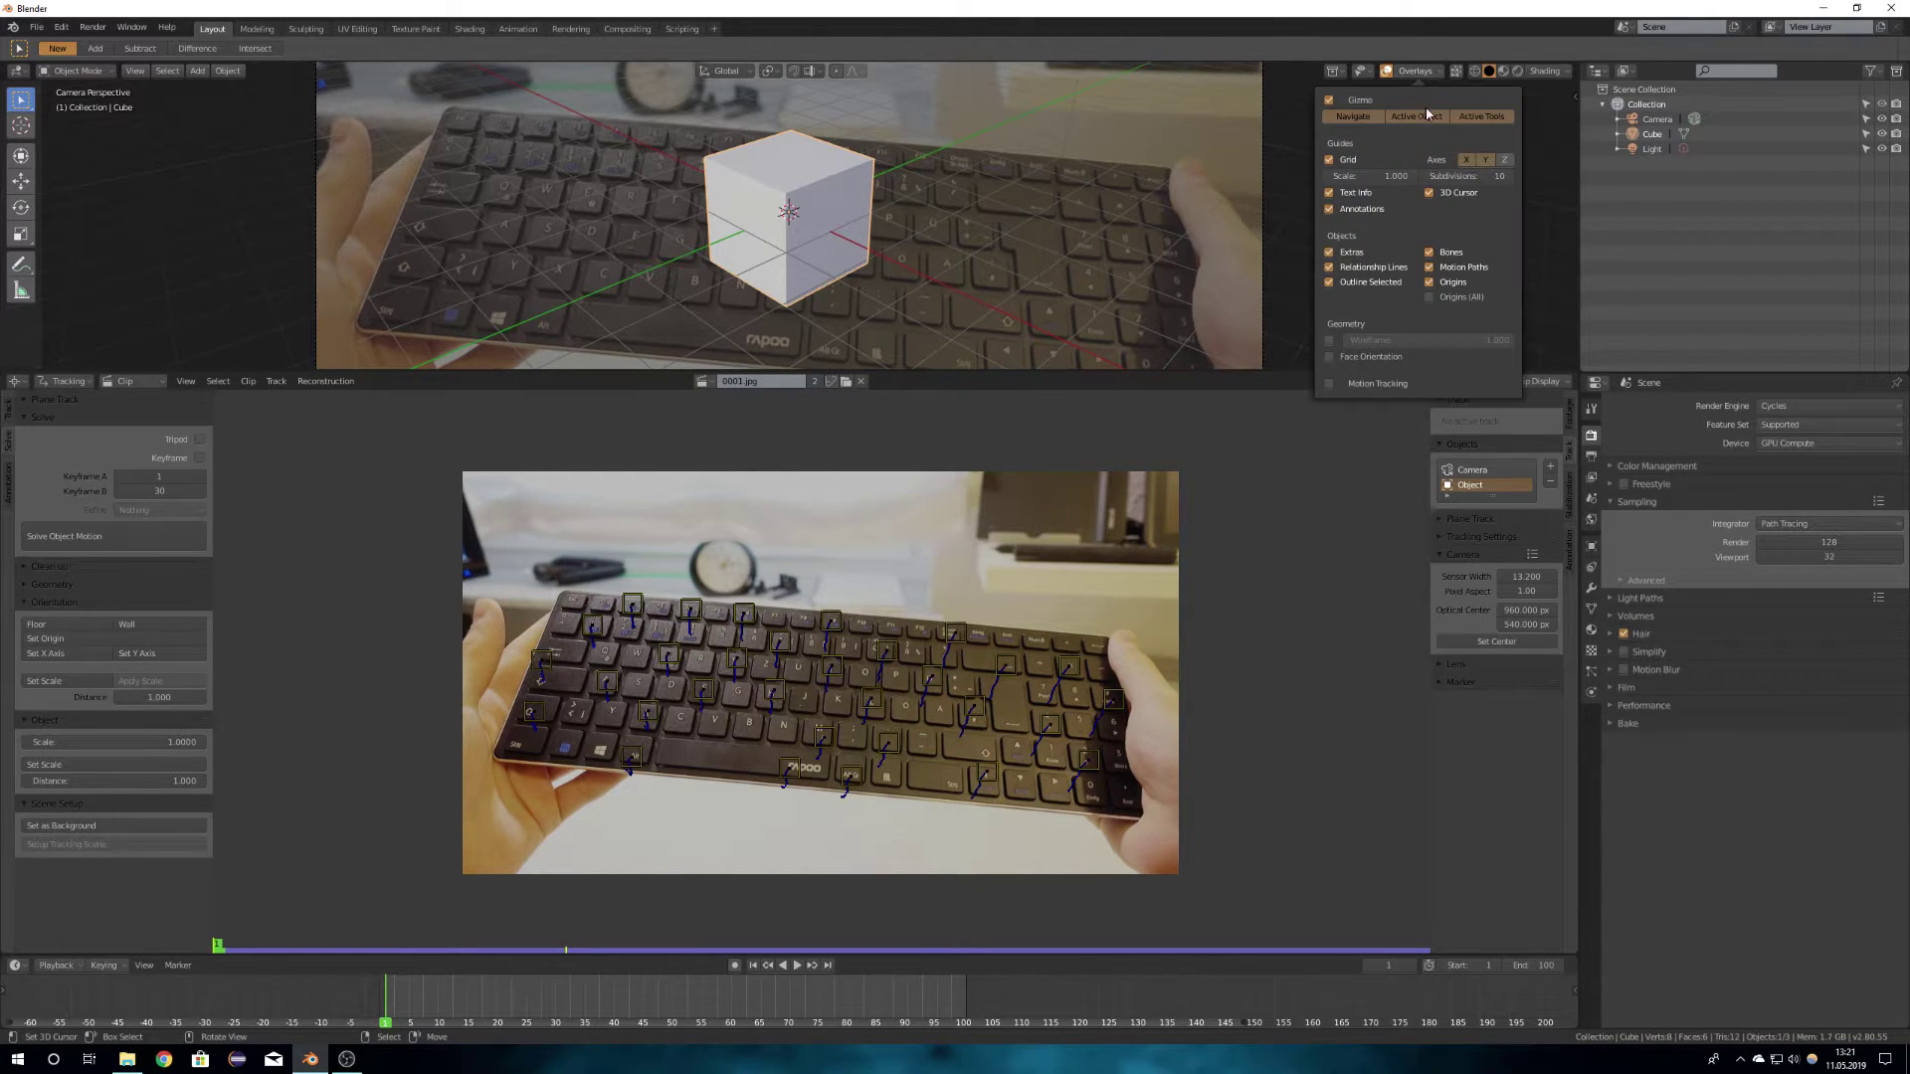
left_click(1330, 384)
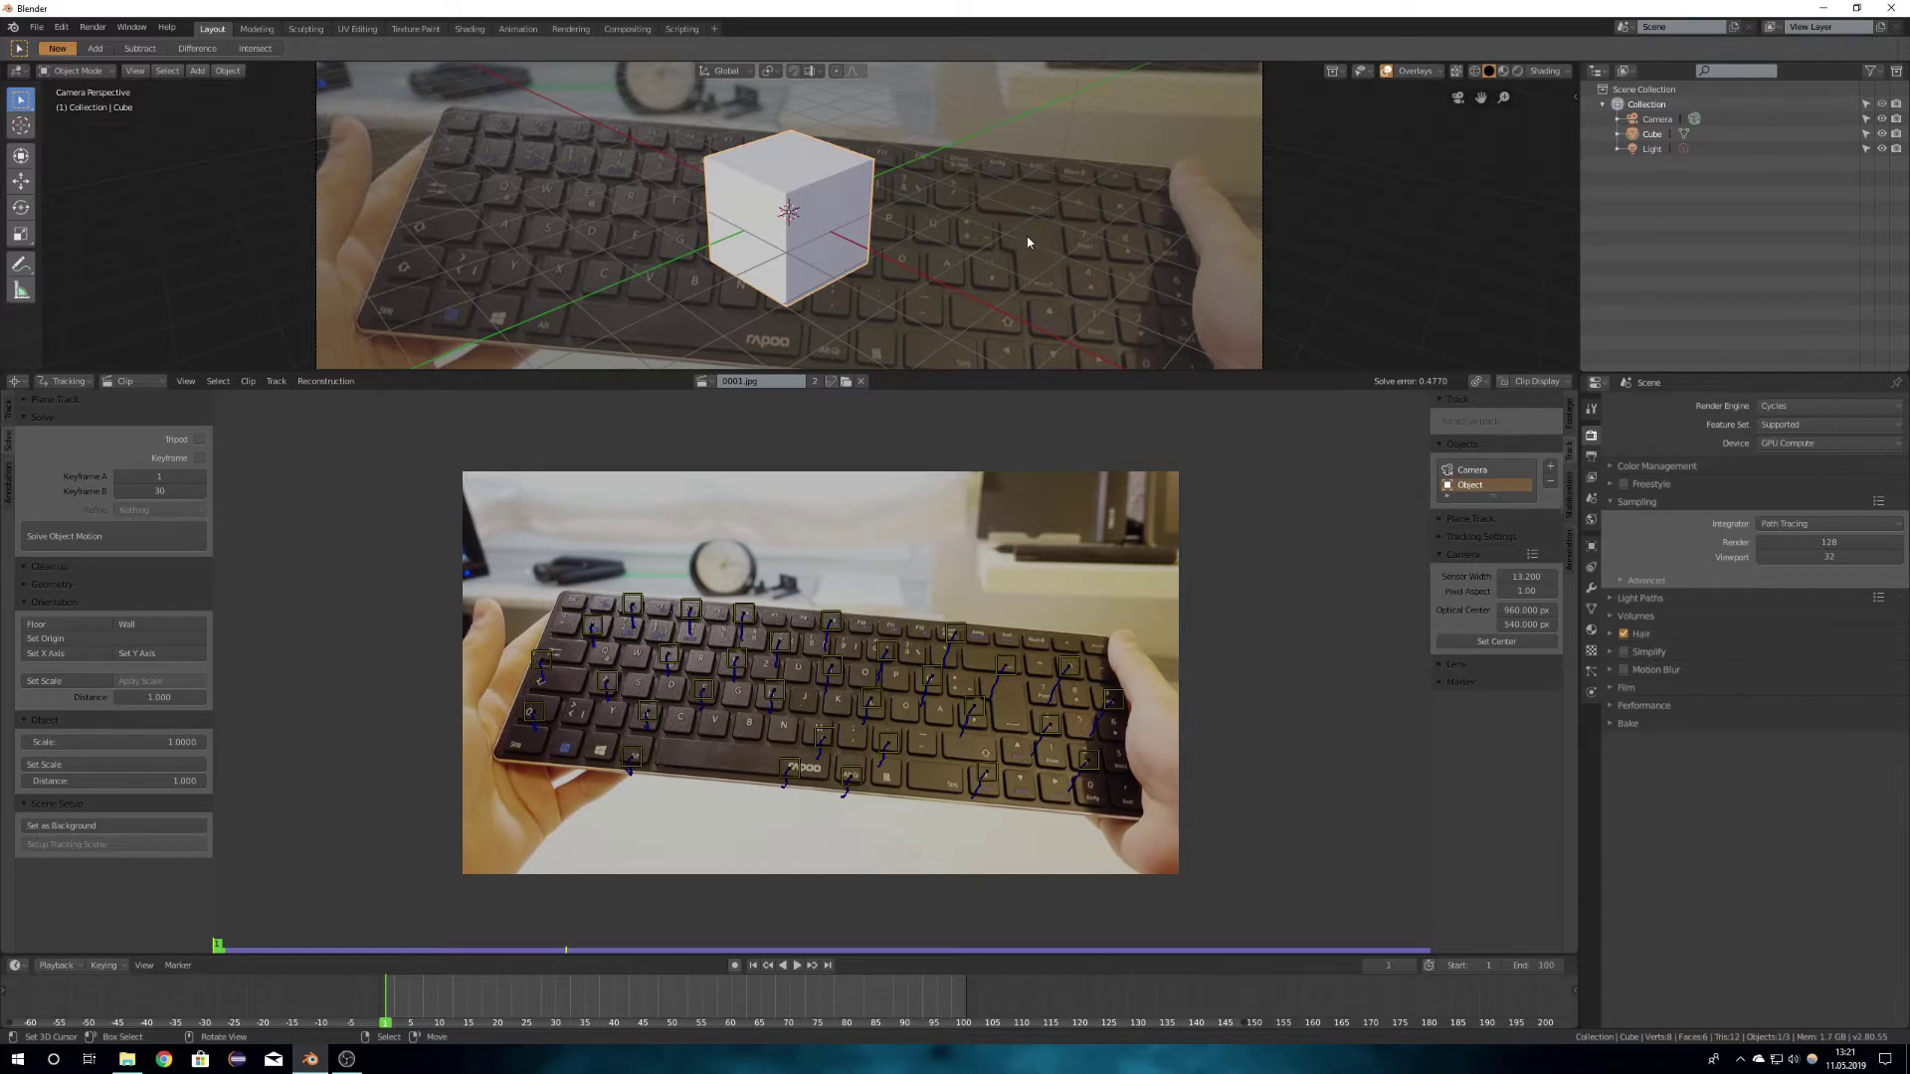
middle_click_drag(911, 242, 1010, 225)
scroll(999, 238, "down", 5)
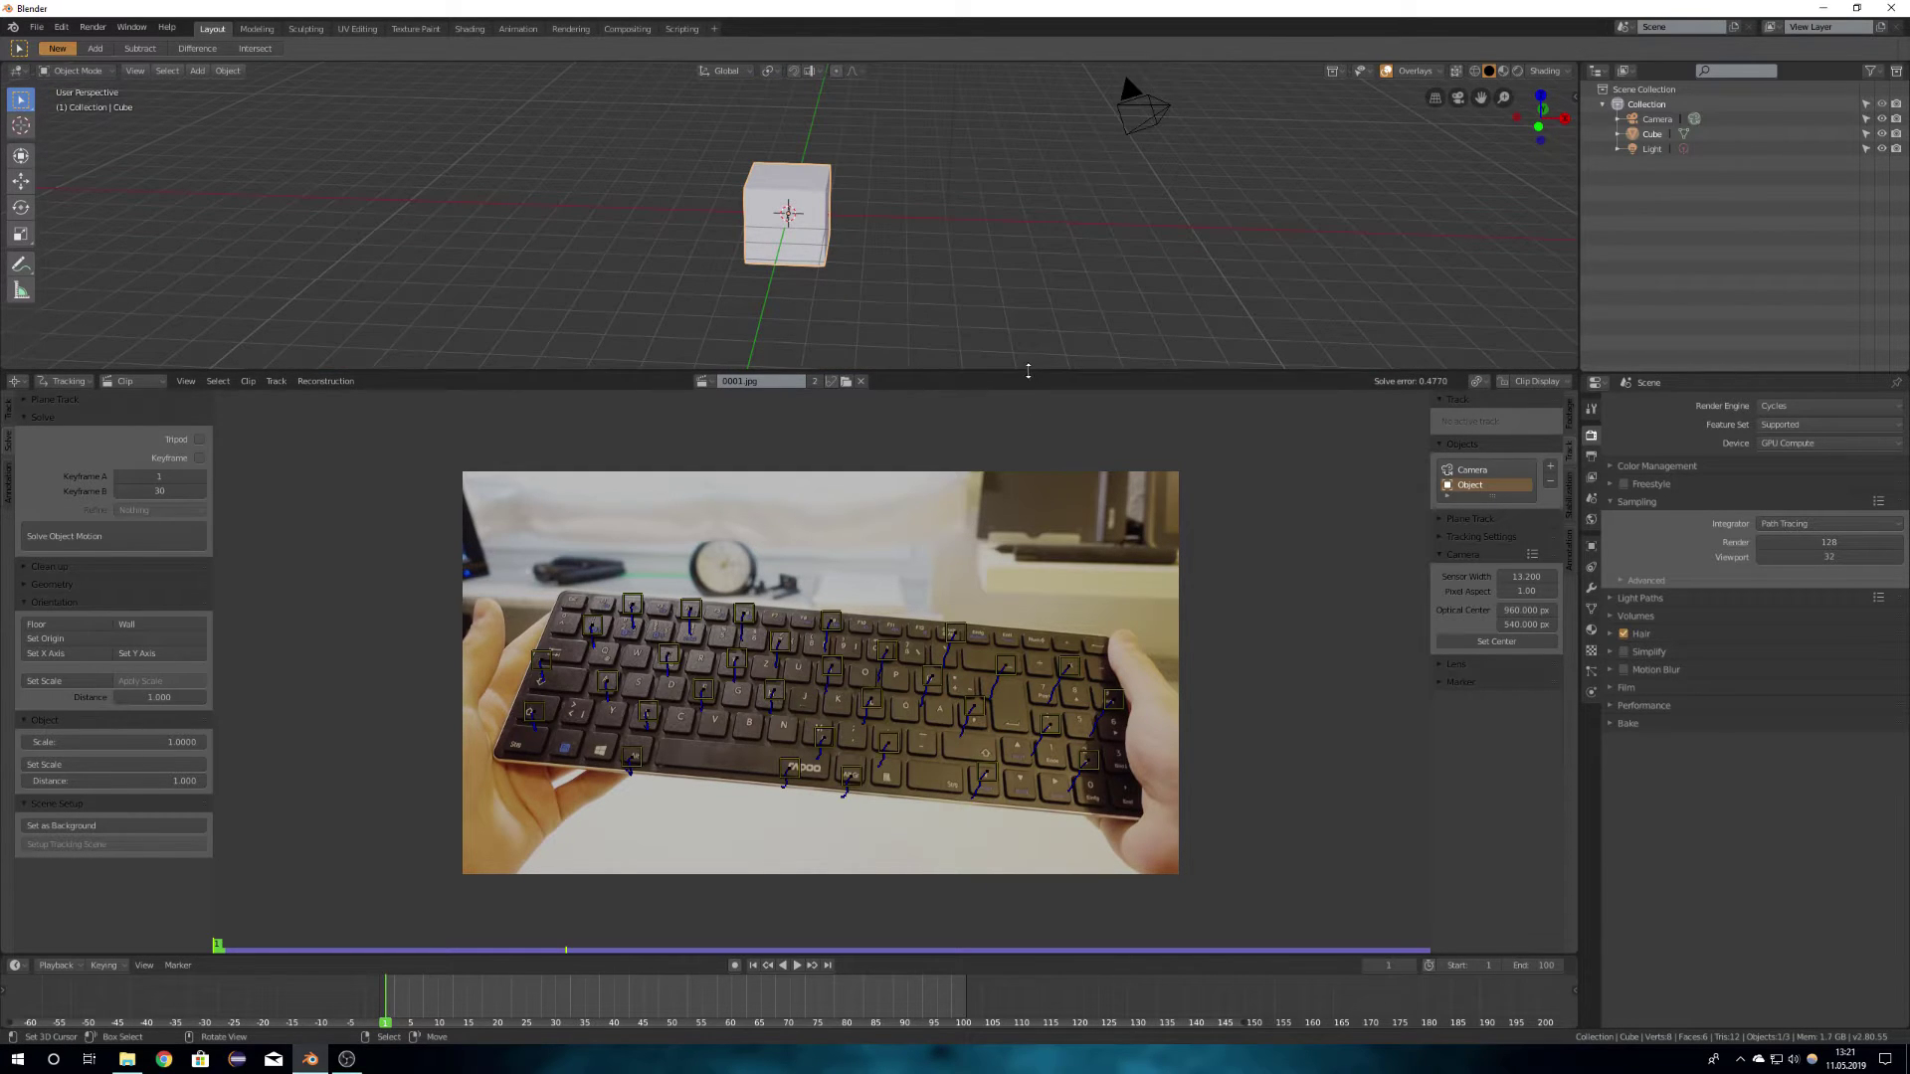
left_click_drag(1030, 370, 865, 682)
Step: Add a Camera Solver constraint to the camera
left_click(1144, 264)
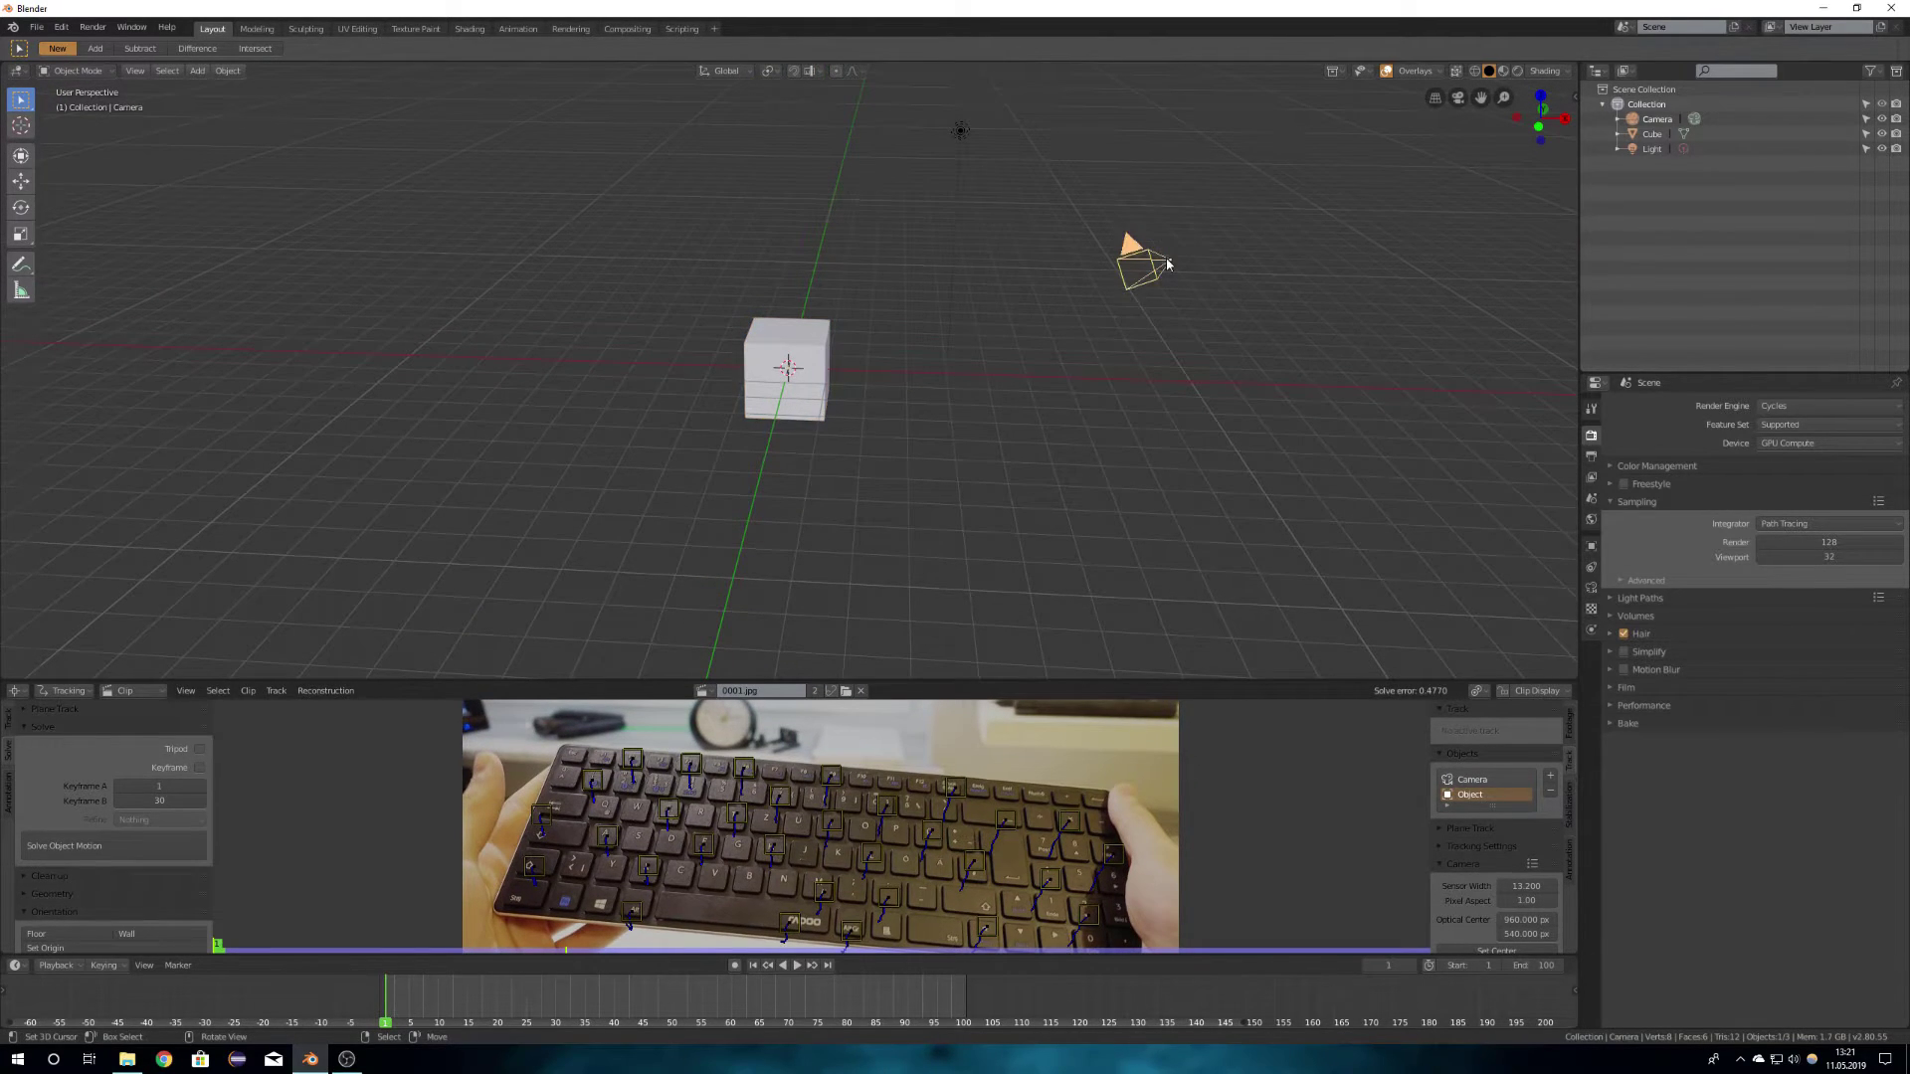
left_click(1592, 568)
left_click(1631, 406)
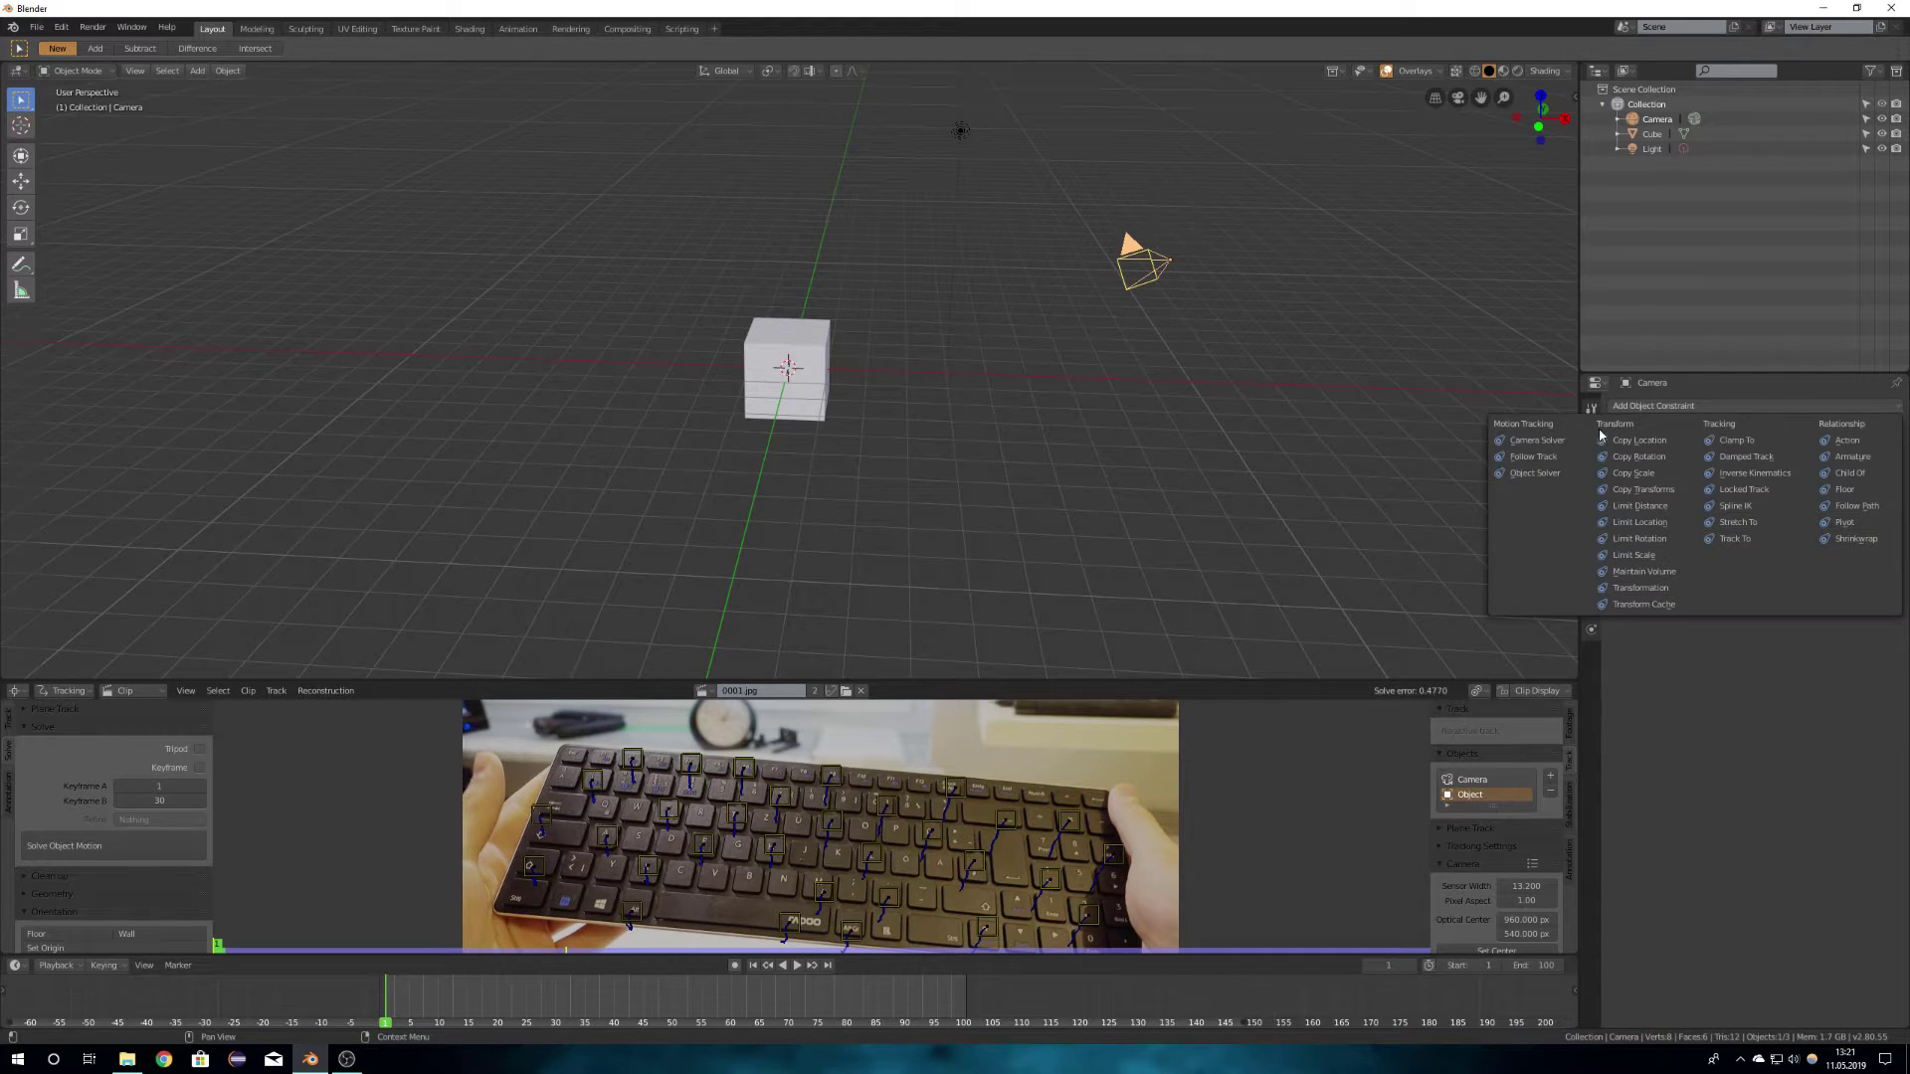
left_click(1582, 444)
middle_click_drag(951, 304, 839, 367)
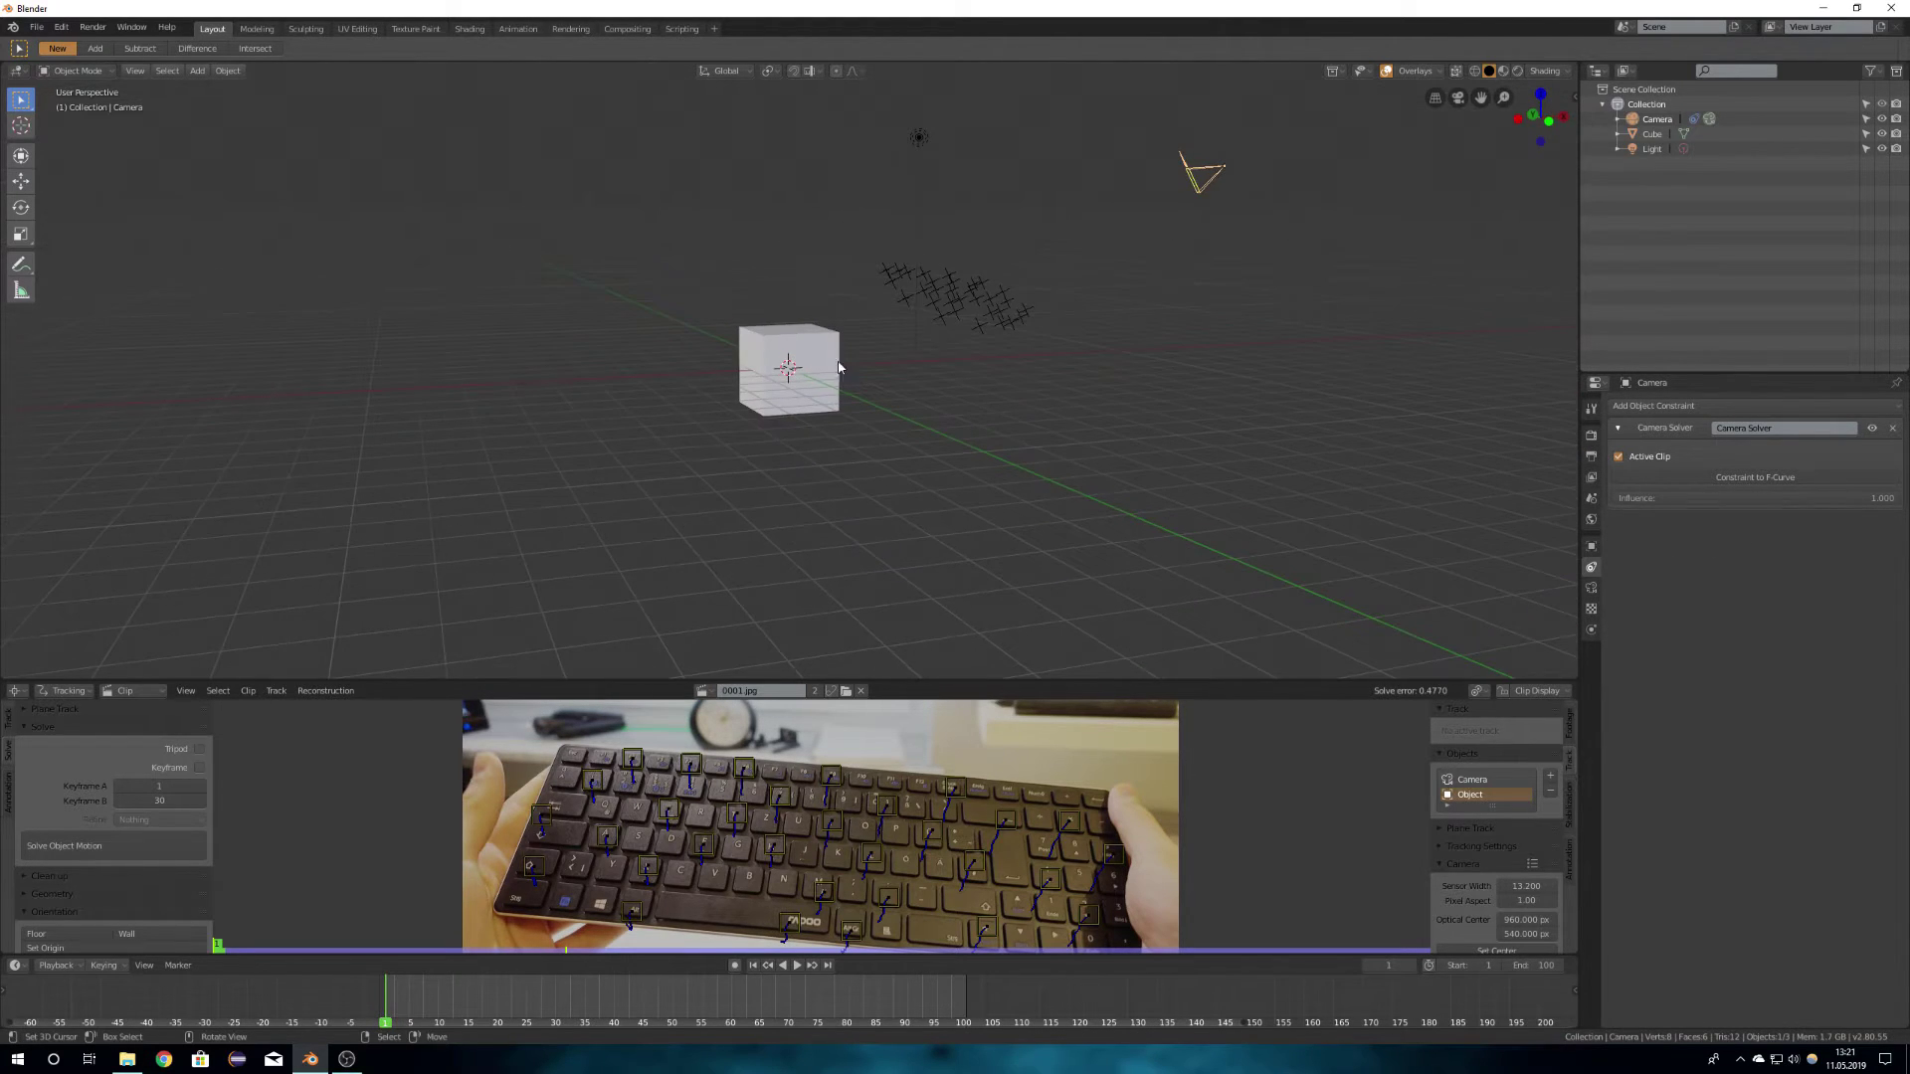
Step: Add an Object Solver constraint to the cube with Object as the tracked object and Camera as the camera
left_click(807, 343)
left_click(1654, 406)
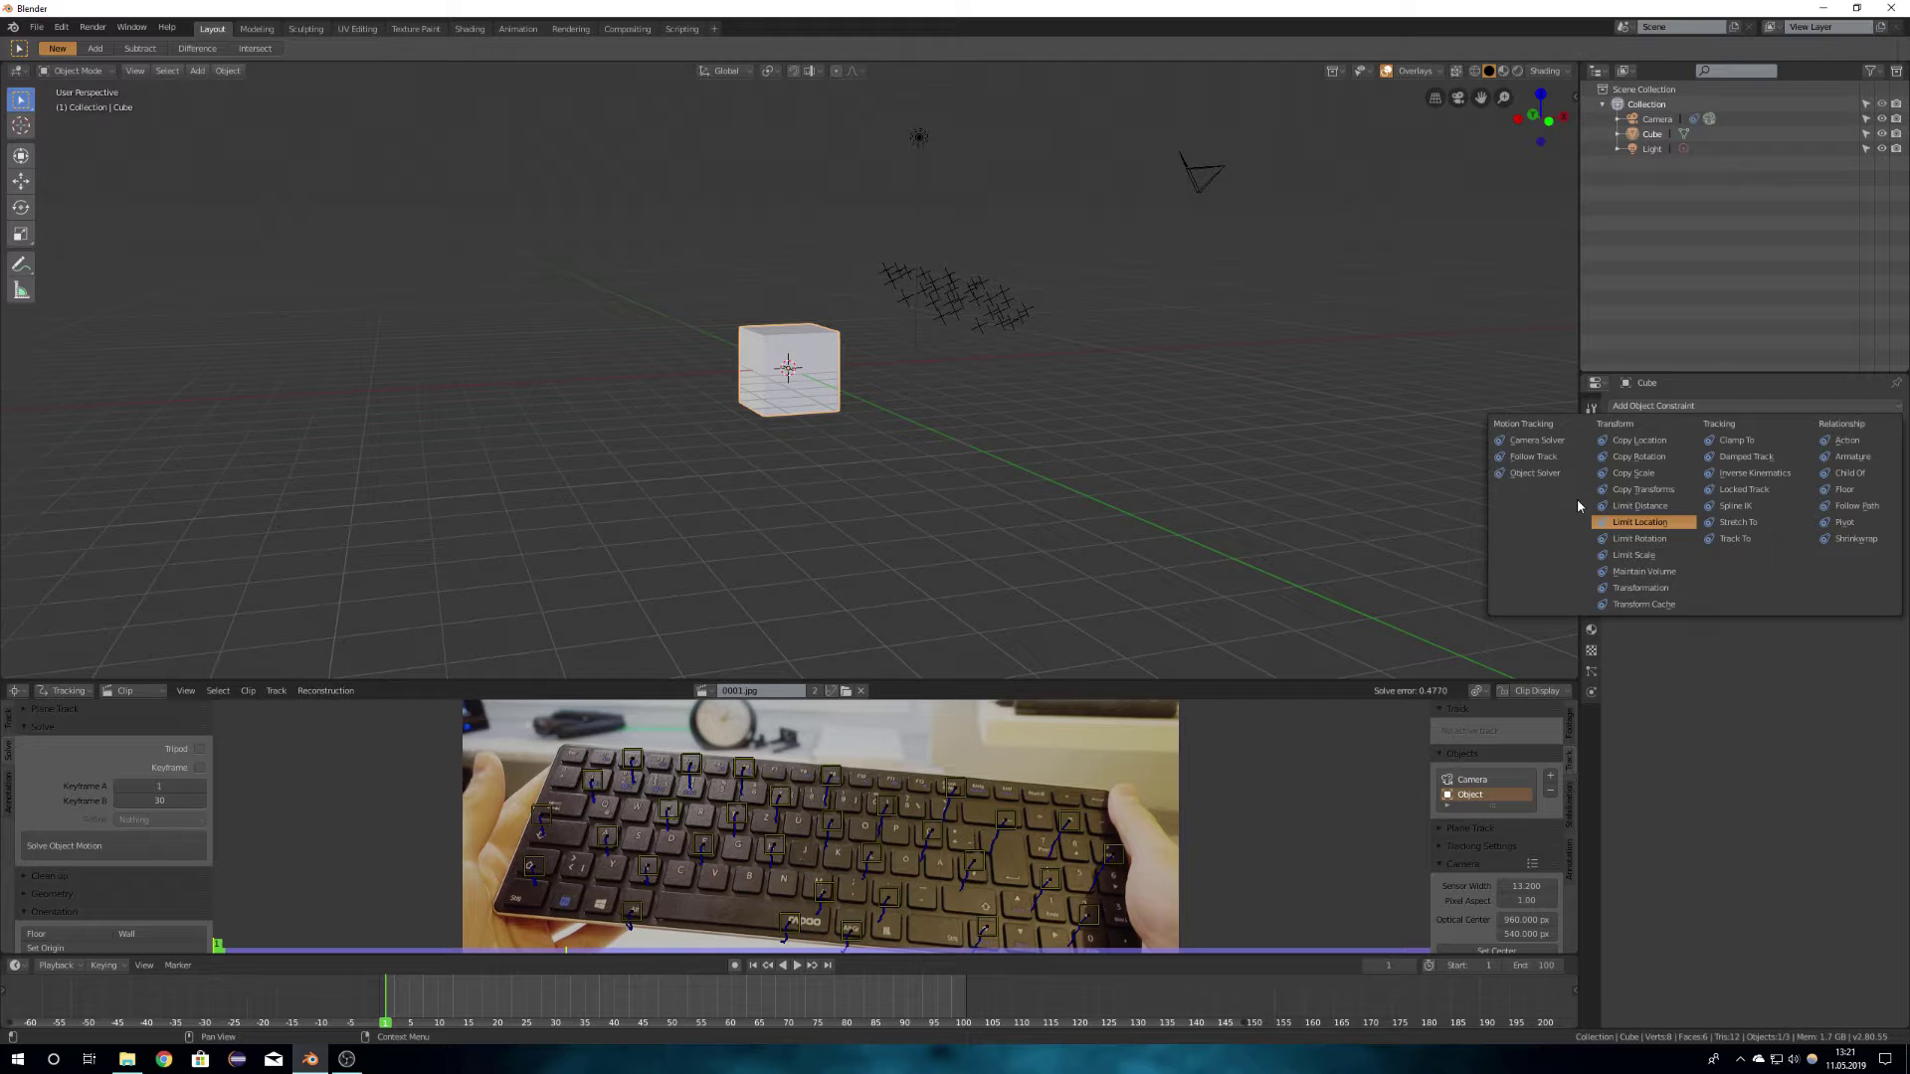
left_click(1557, 473)
left_click(1711, 477)
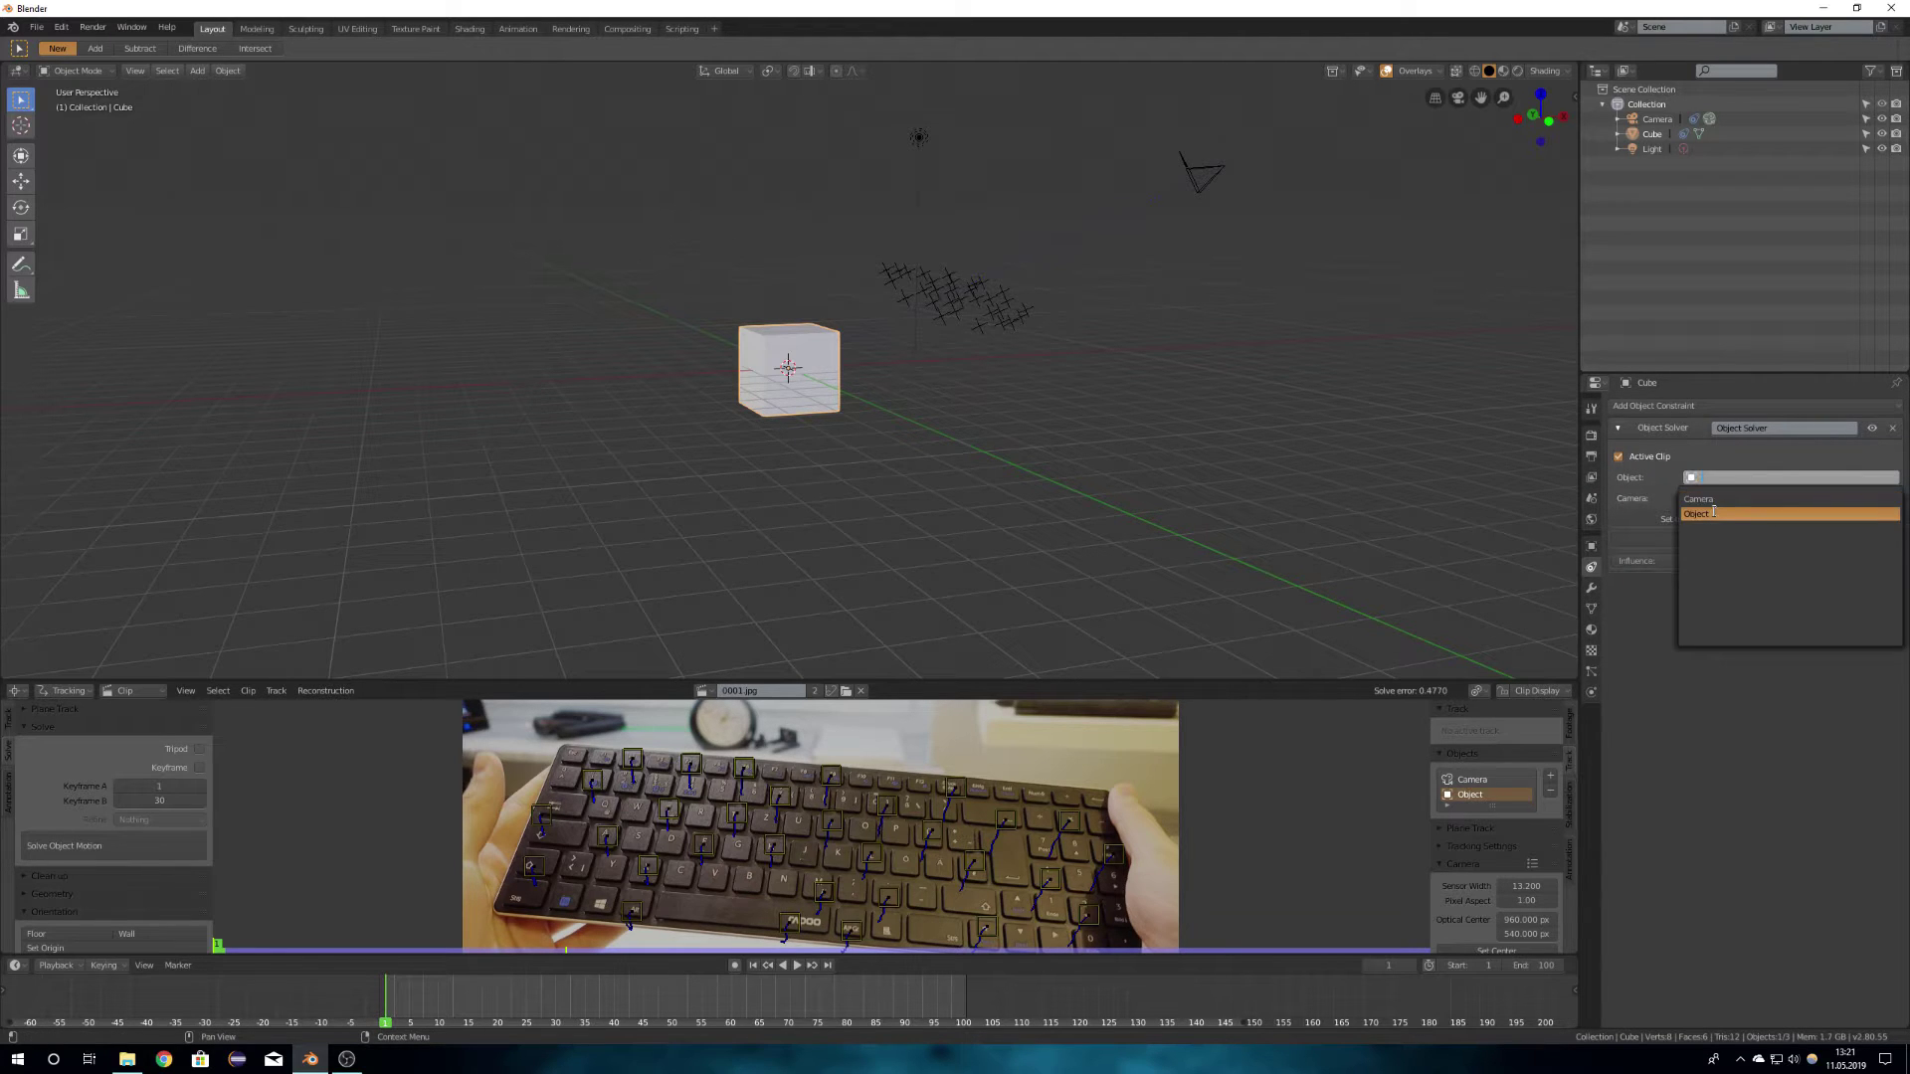
left_click(1711, 501)
left_click(1712, 499)
left_click(1711, 519)
Step: Move the cube onto the keyboard tracking points and rotate it freely to match their tilt
middle_click_drag(1074, 438, 1215, 414)
key("g")
left_click(1151, 339)
key("r")
key("r")
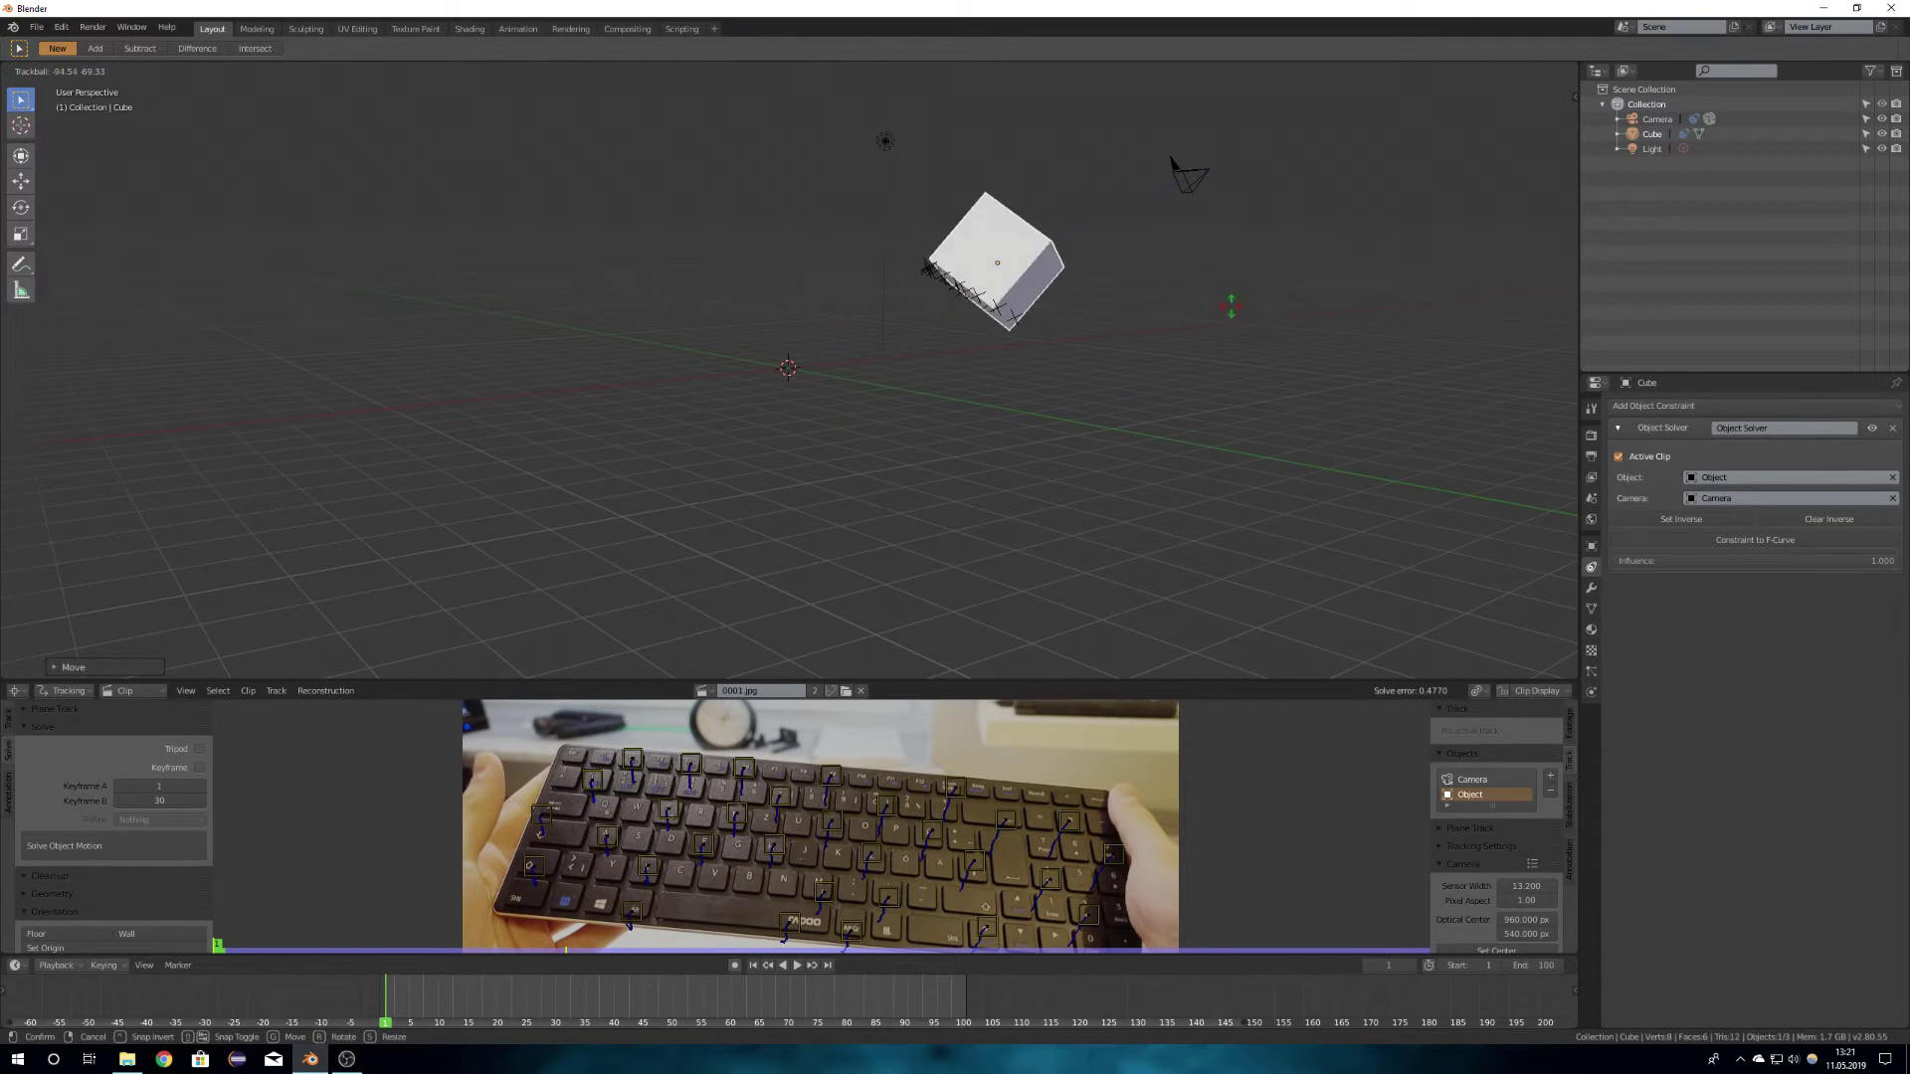
left_click(1222, 324)
Step: Scale the cube down to about 0.31 and shift it along its local Z axis onto the tracking points
key("g")
key("z")
key("z")
left_click(1228, 366)
key("s")
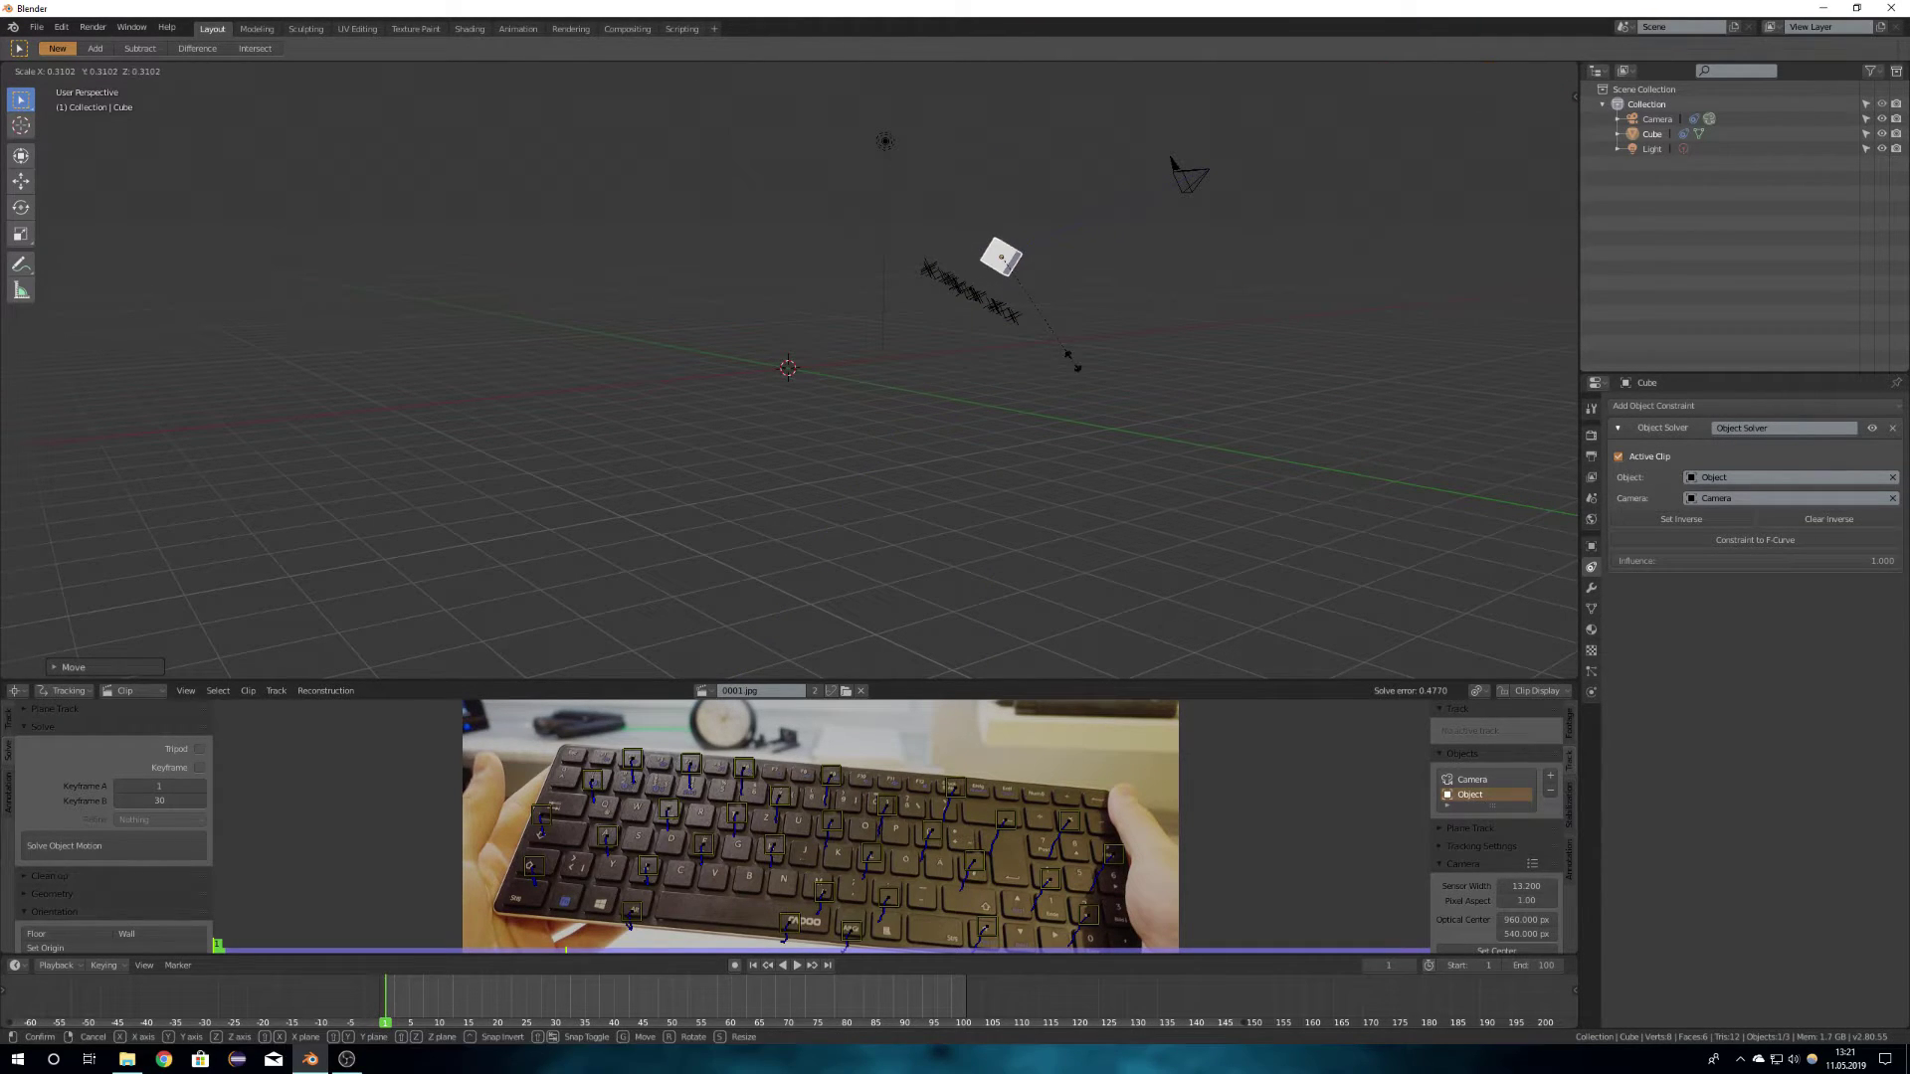
left_click(1070, 359)
key("g")
key("z")
key("z")
left_click(1049, 377)
Step: In the camera view, slide the cube within its local XY plane toward the middle of the keyboard
key("KP_0")
key("g")
key("shift+z")
key("shift+z")
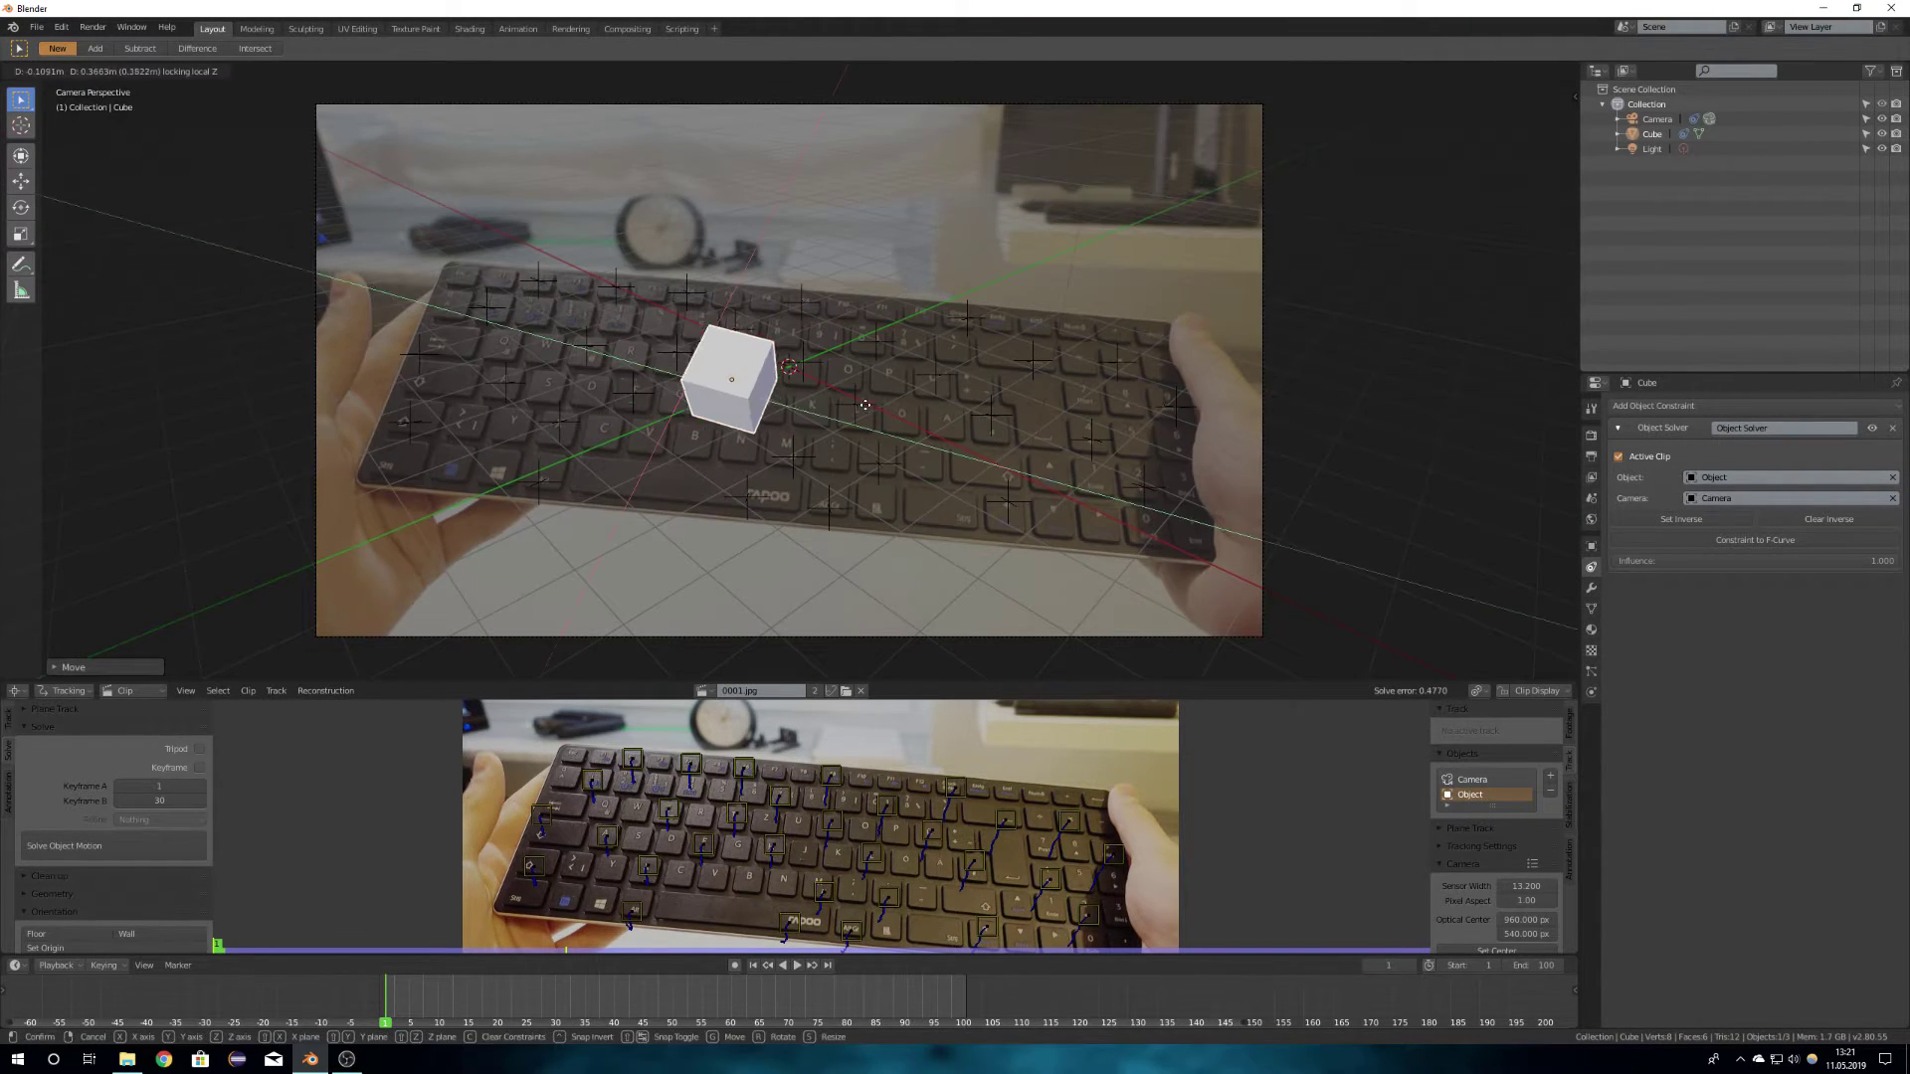
left_click(789, 424)
Step: Add a plane and give it an Object Solver constraint targeting the tracked Object
middle_click_drag(789, 424, 746, 393)
key("shift+a")
left_click(970, 402)
left_click(1667, 406)
left_click(1538, 477)
left_click(1703, 477)
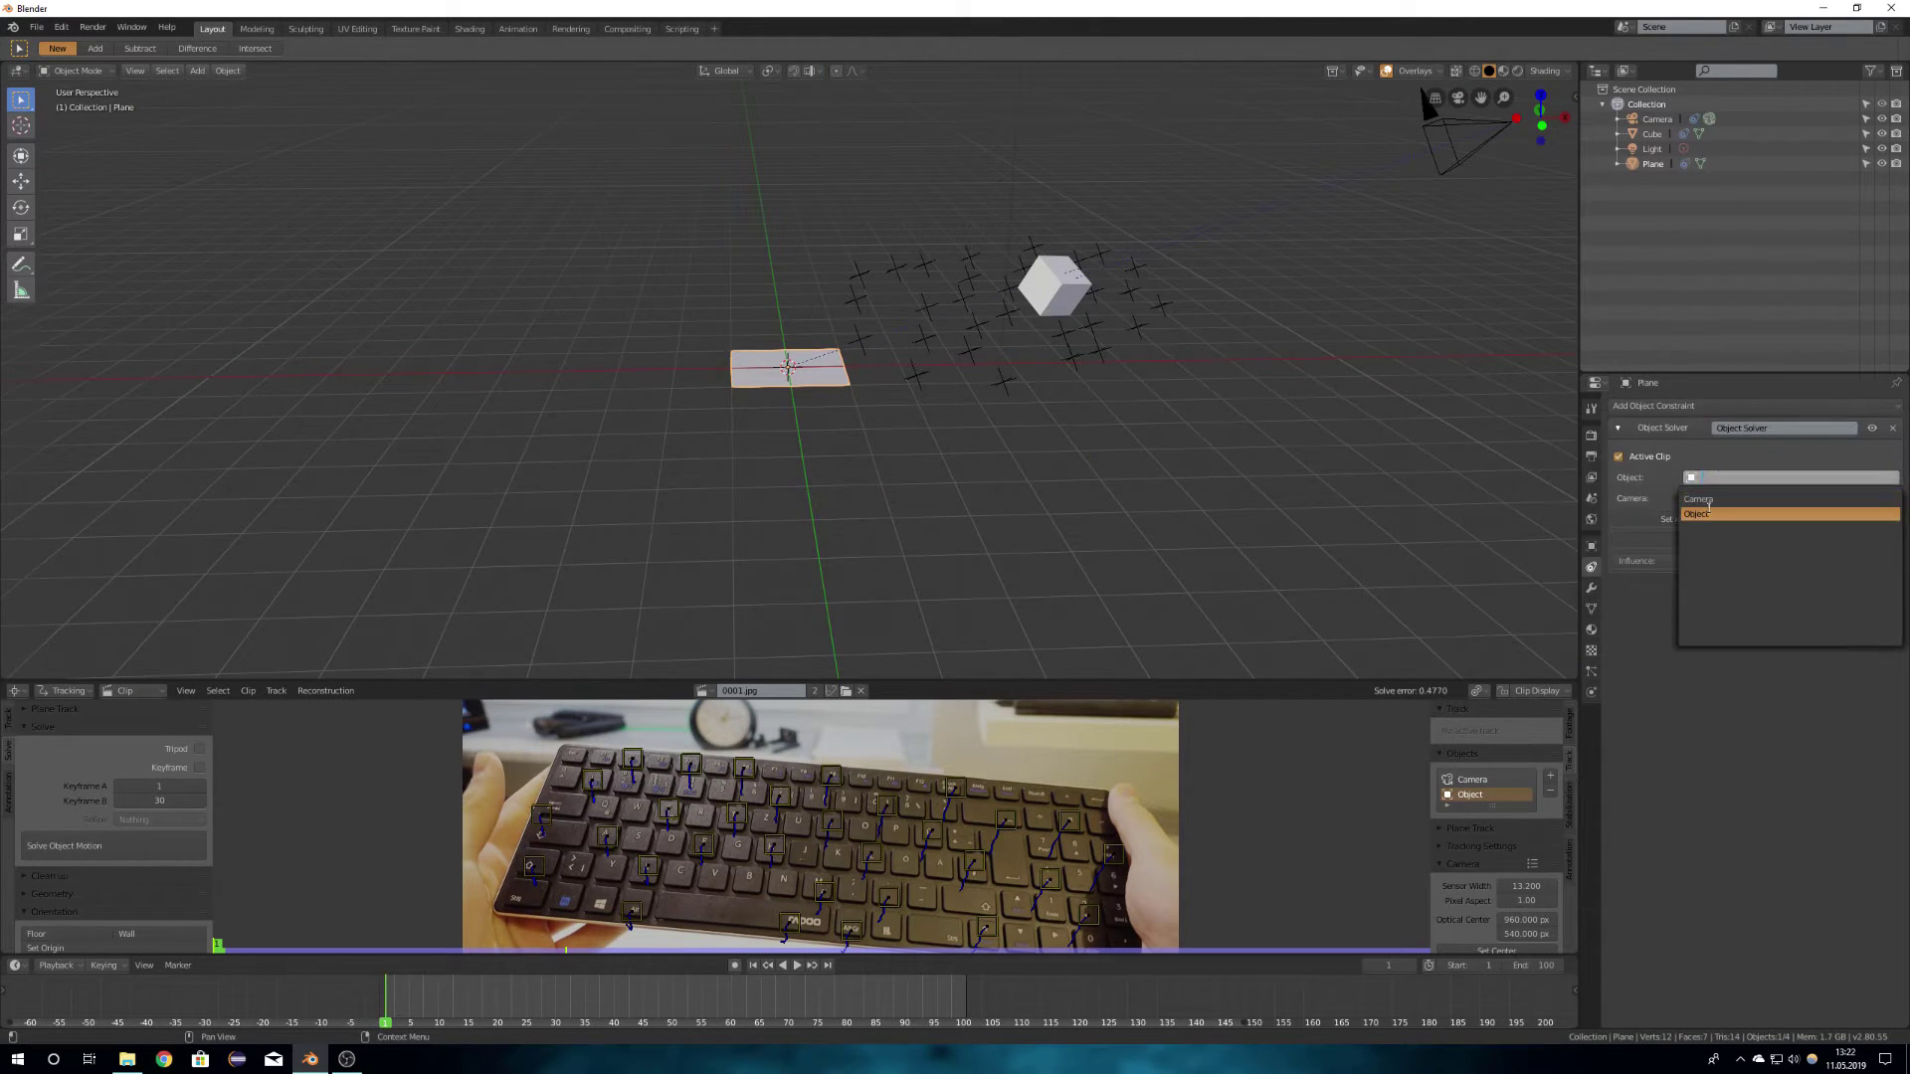
left_click(1703, 513)
Step: Copy the cube's X, Y and Z location values to the plane
right_click(1057, 289)
key("n")
left_click(1492, 128)
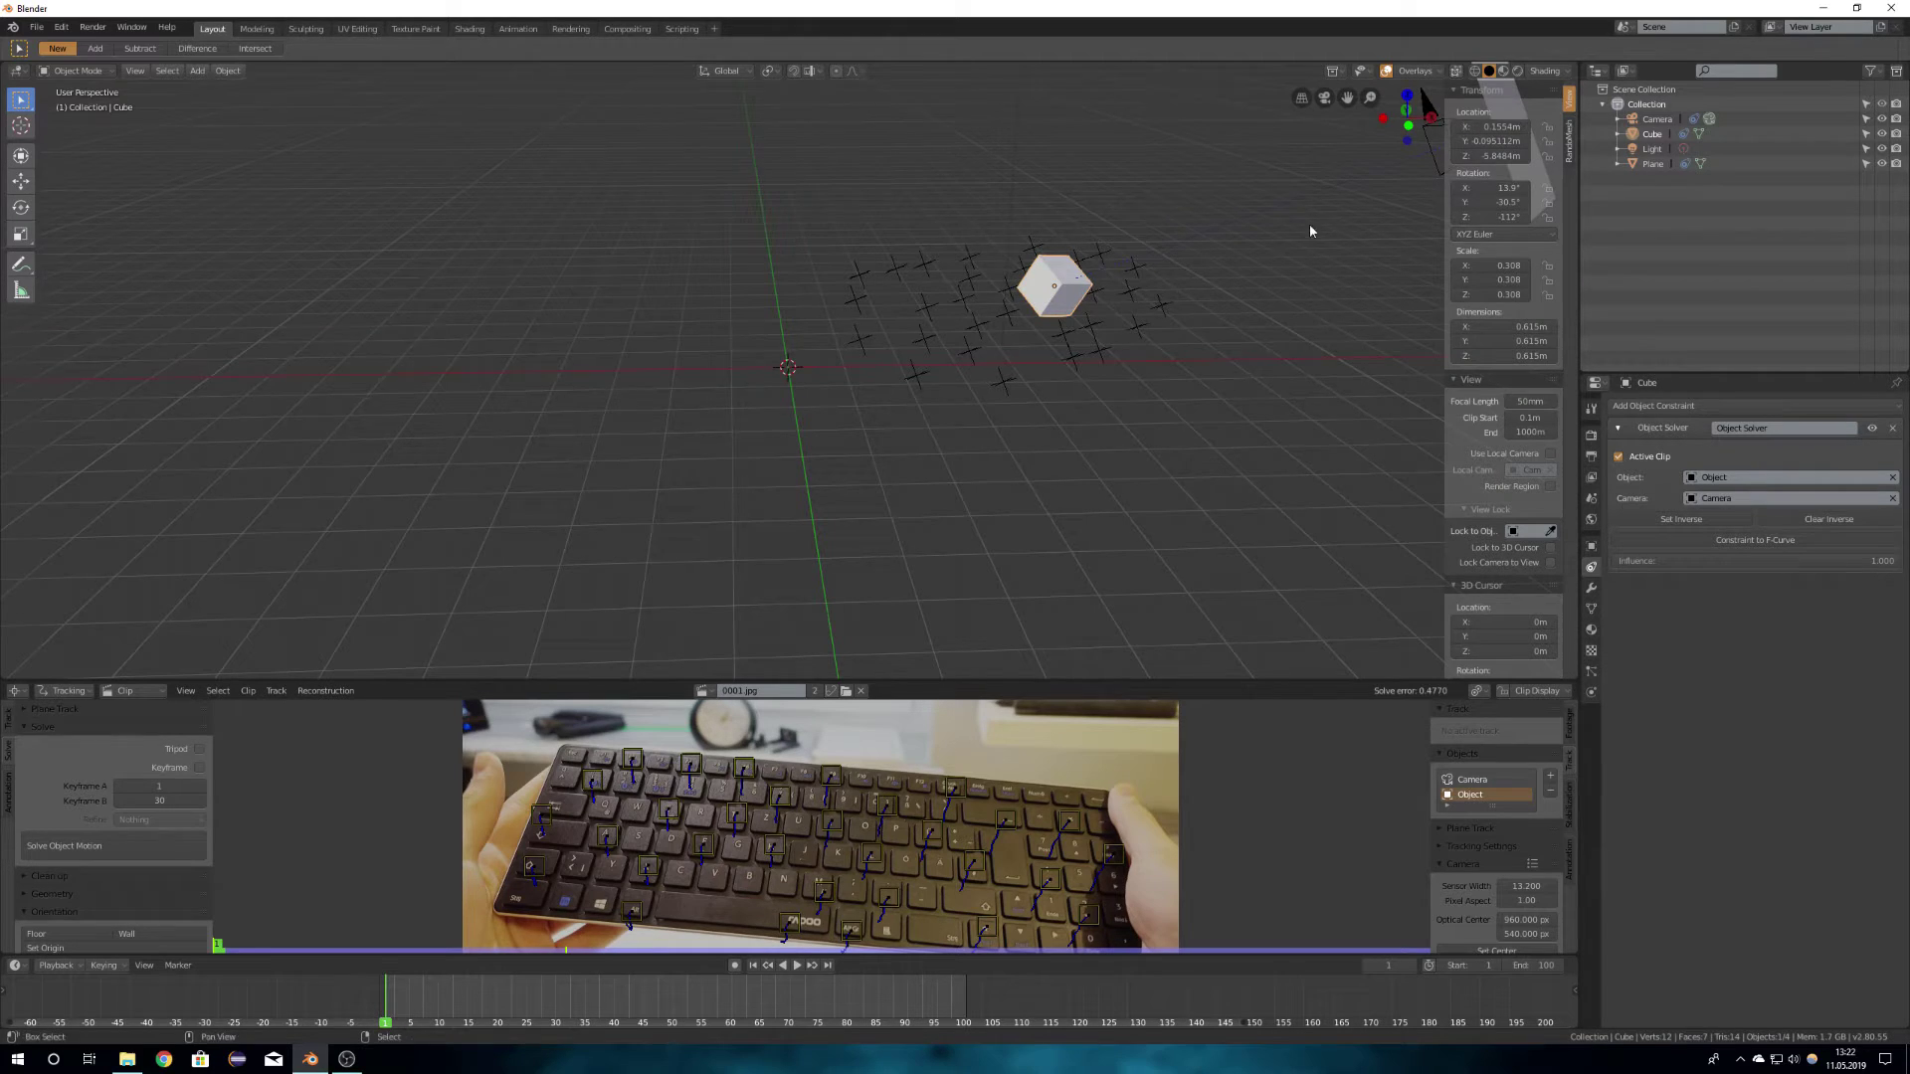
middle_click_drag(1311, 231, 1008, 449, "shift")
right_click(1094, 418)
left_click_drag(1490, 126, 1518, 127)
right_click(748, 485)
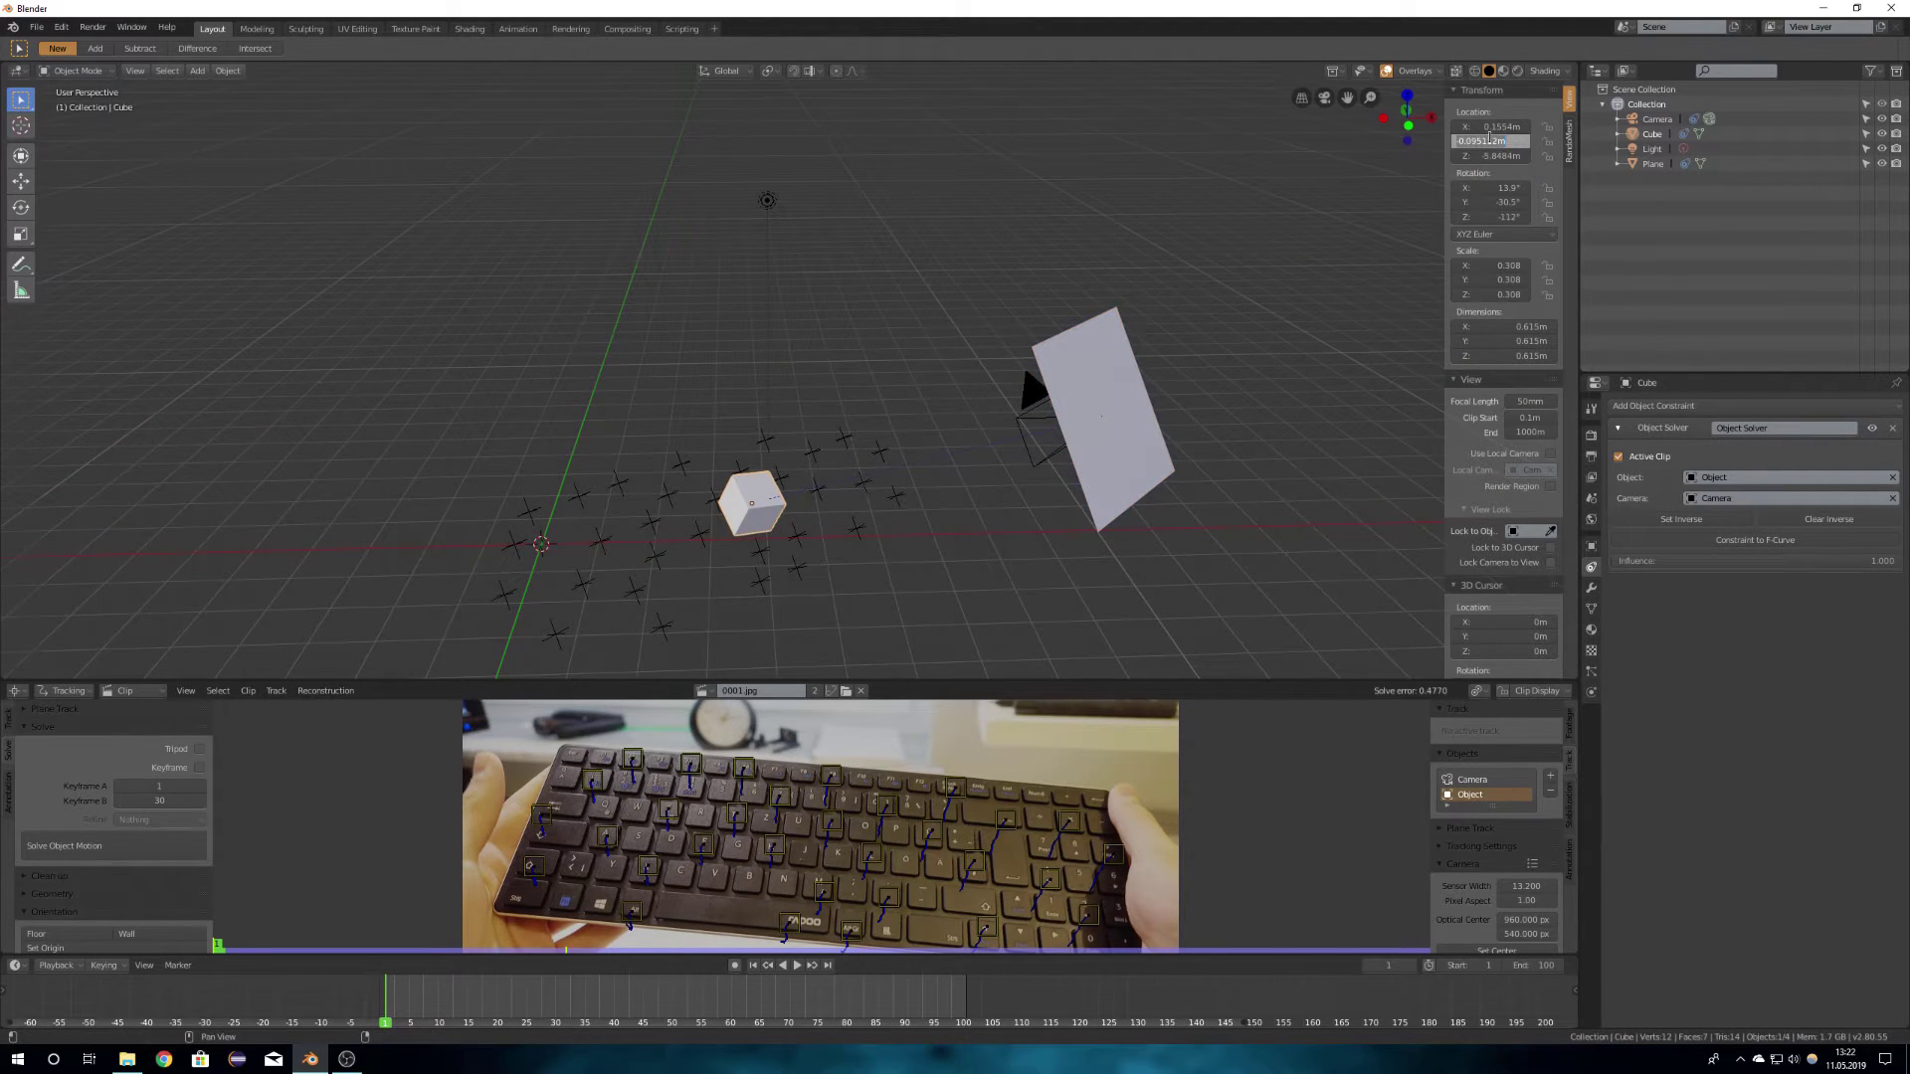
key("Escape")
key("ctrl+z")
right_click(747, 488, "shift")
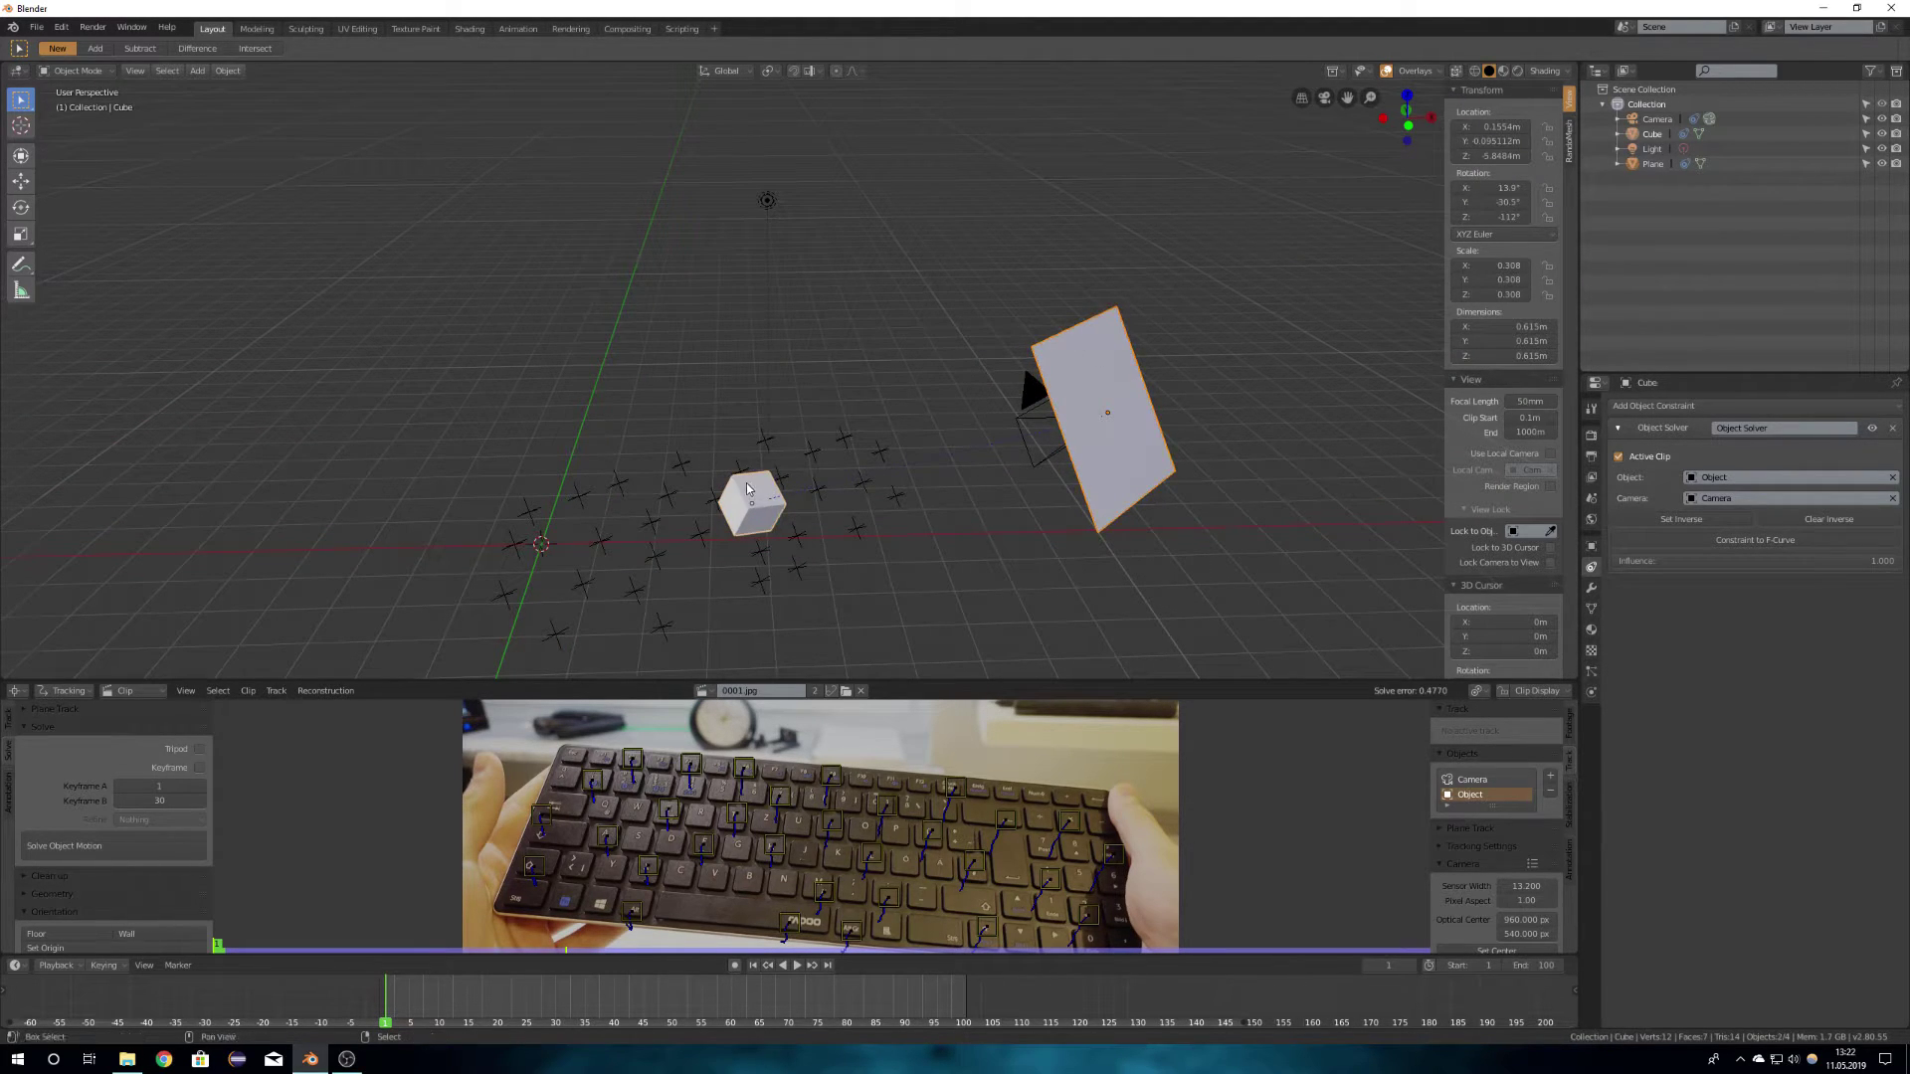
left_click(1061, 378)
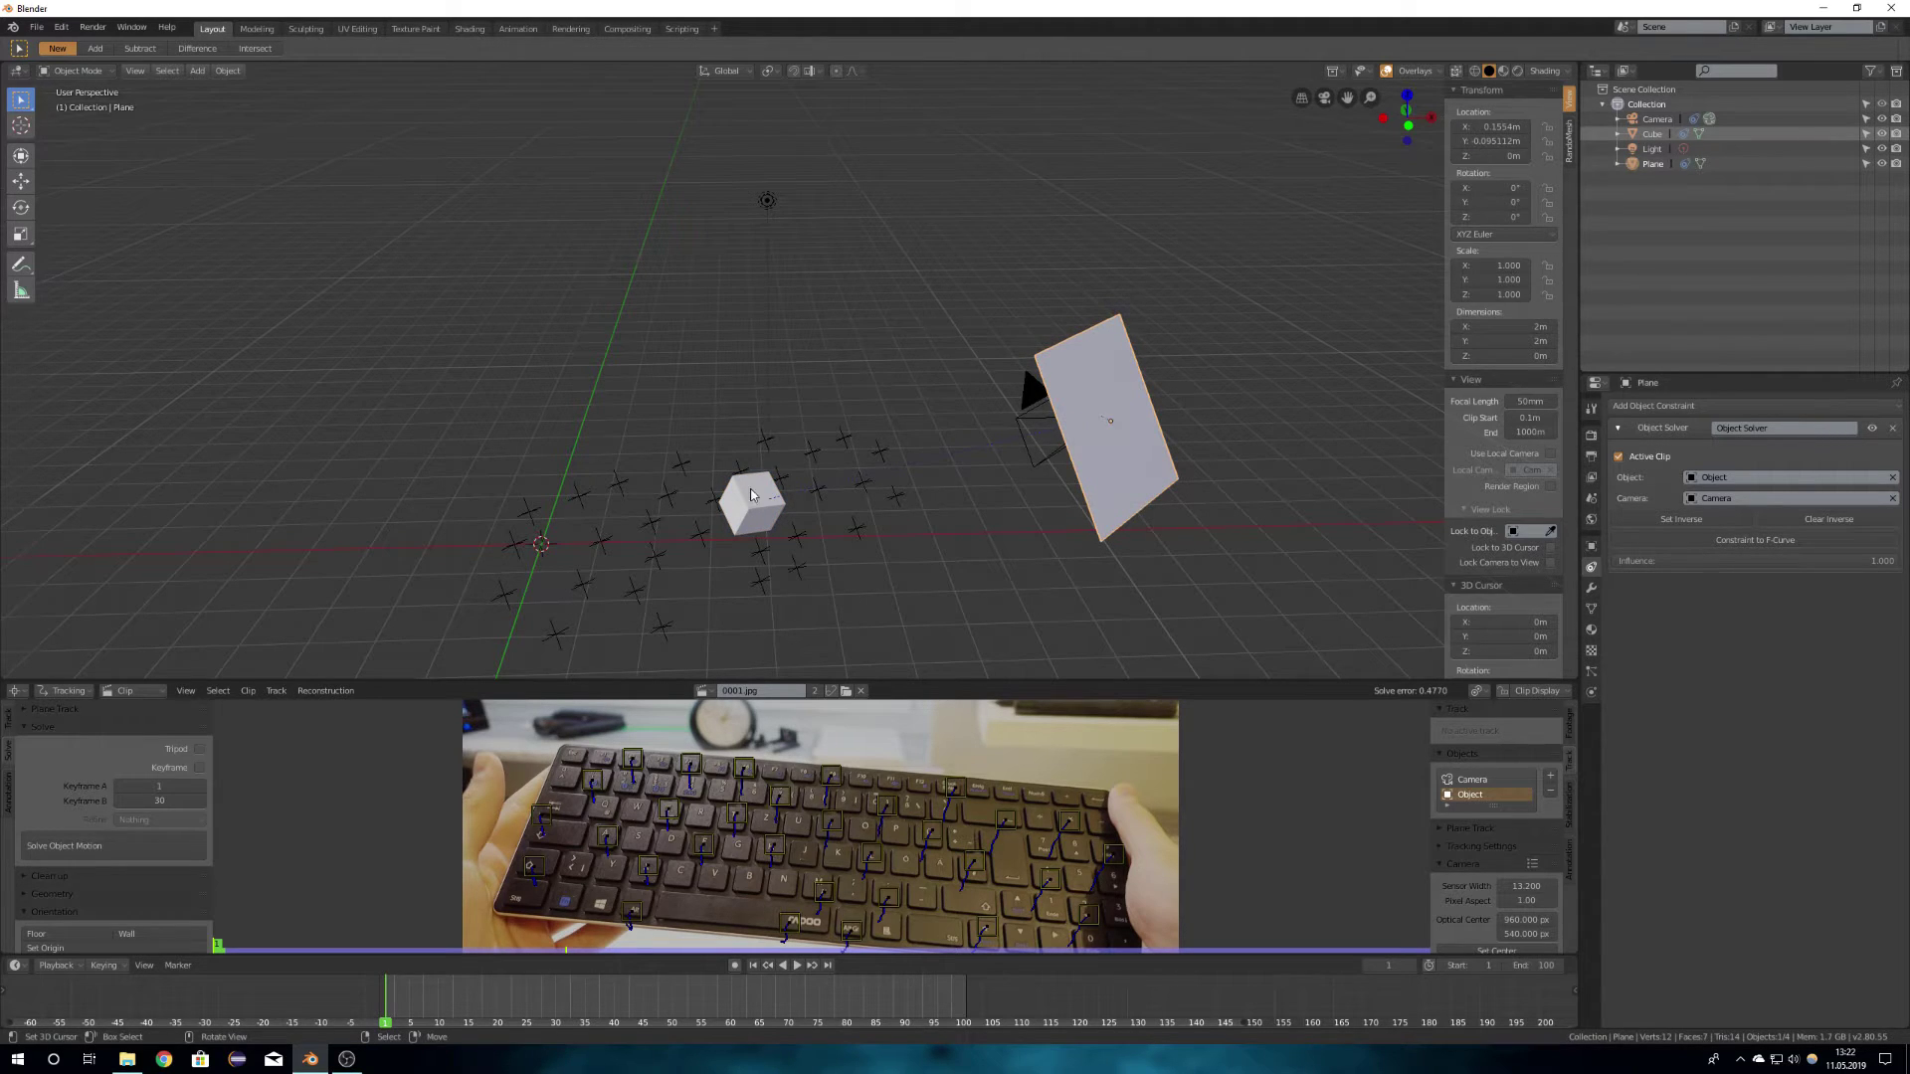
right_click(752, 494)
key("ctrl+c")
right_click(1107, 416)
key("ctrl+v")
Step: Copy the cube's X, Y and Z rotation values to the plane
right_click(756, 495)
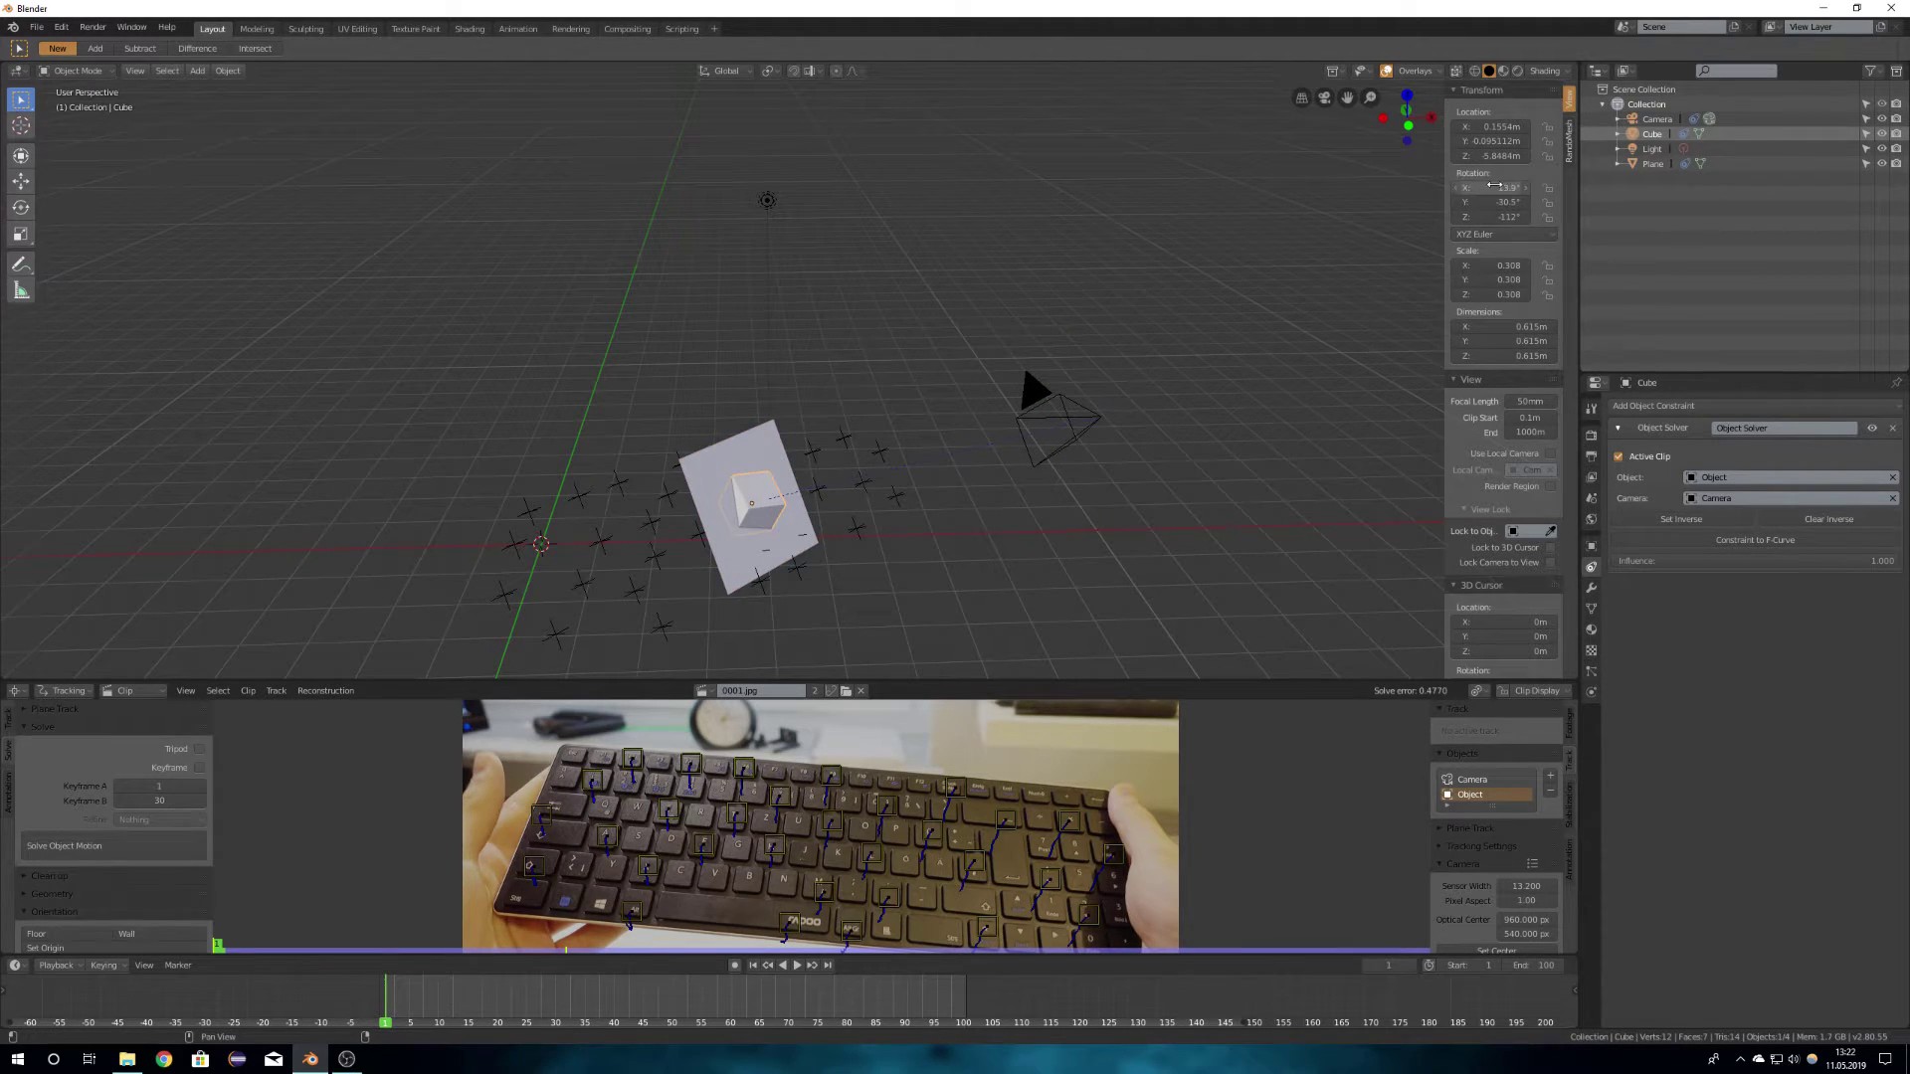
key("ctrl+c")
right_click(782, 464)
key("ctrl+v")
right_click(758, 494)
key("ctrl+c")
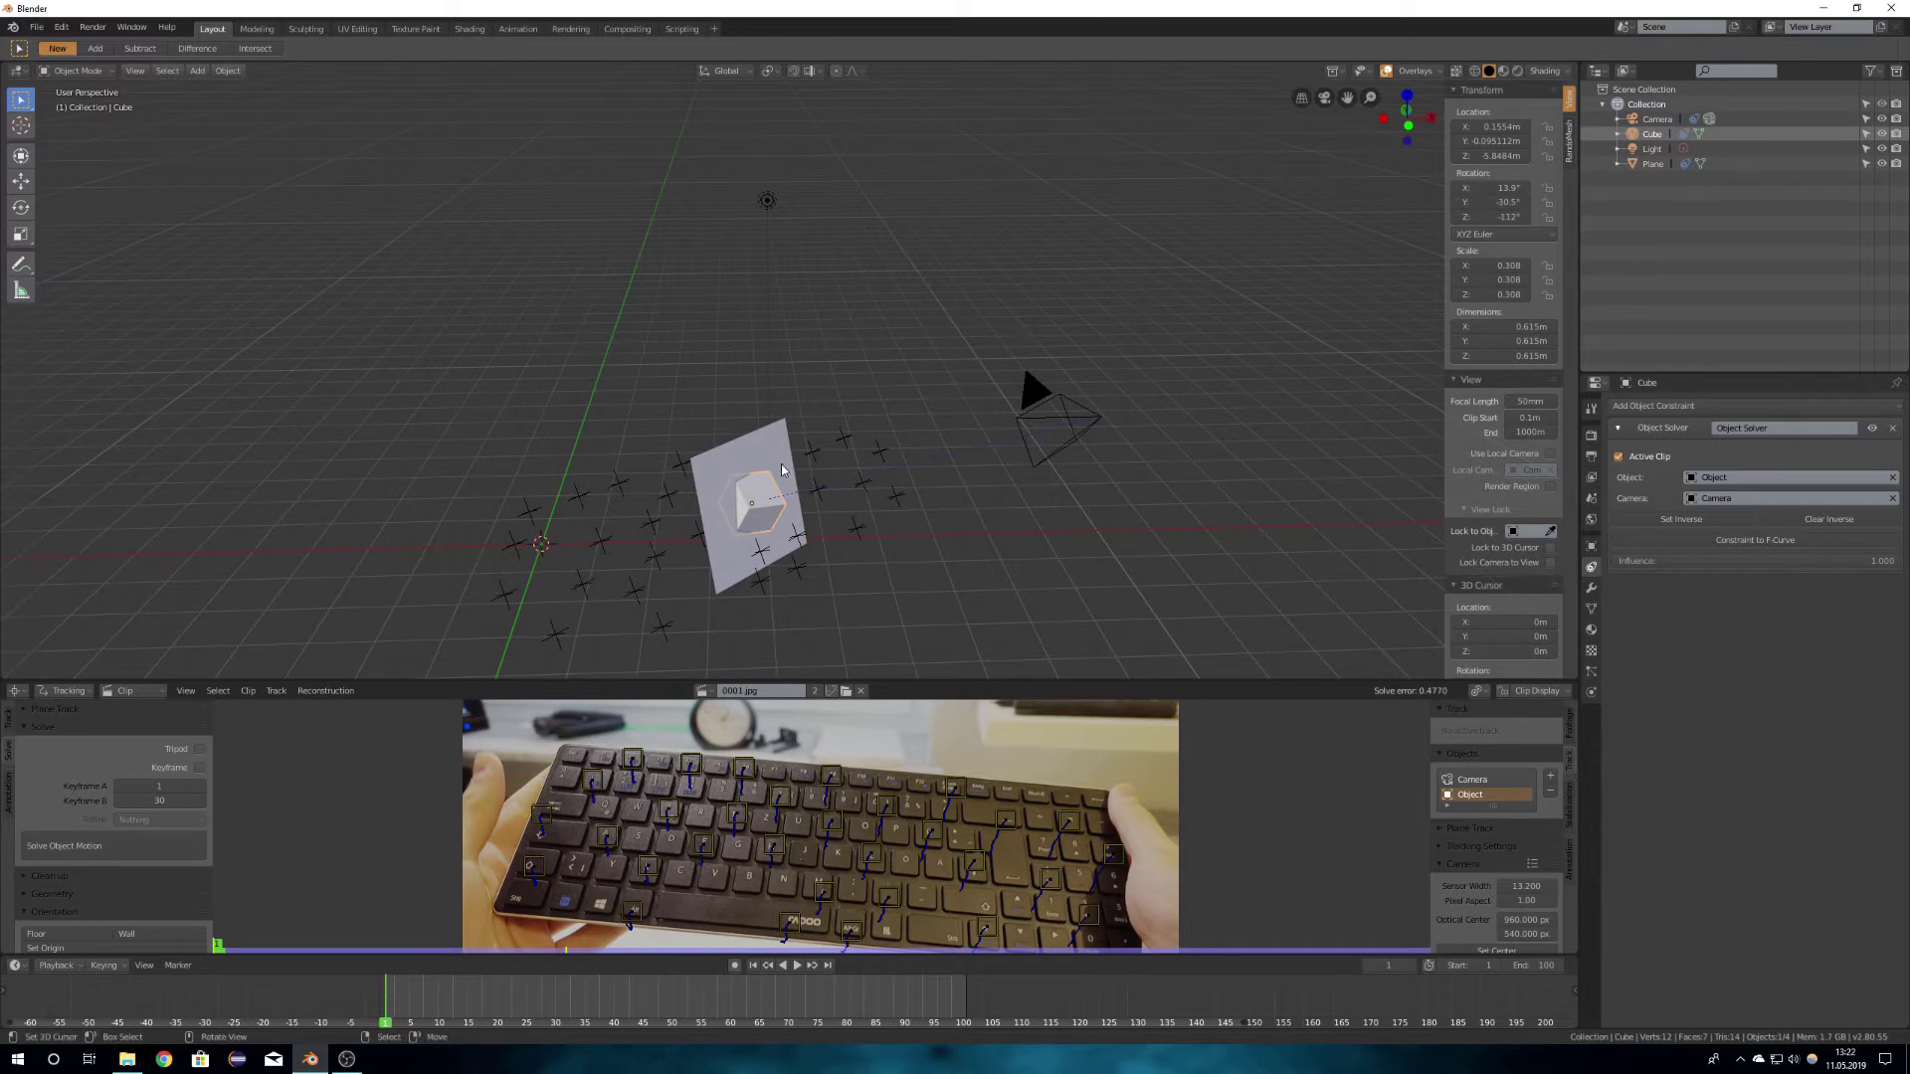
right_click(782, 470)
key("ctrl+v")
right_click(756, 494)
key("ctrl+c")
right_click(782, 468)
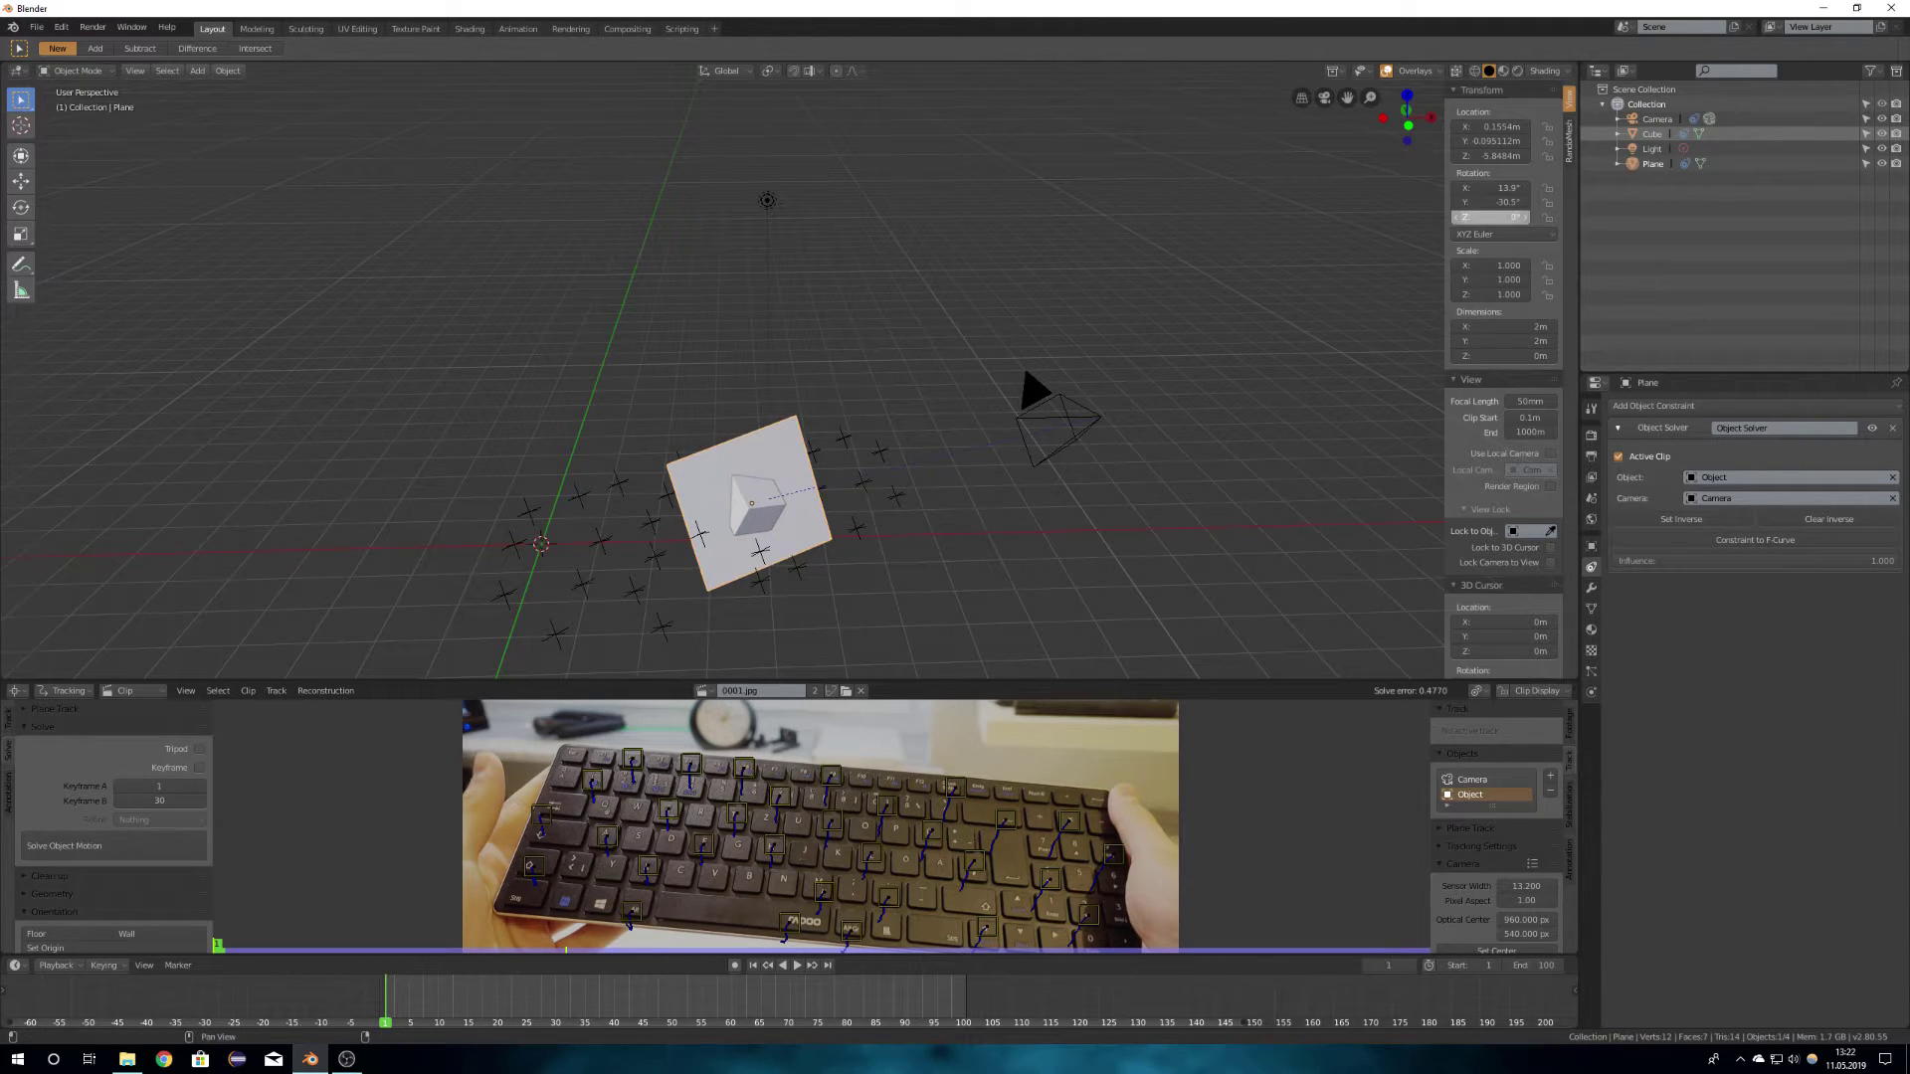
key("ctrl+v")
Step: Move the plane along its local Z axis to the level of the keyboard tracking points
middle_click_drag(768, 538, 702, 420)
key("g")
key("z")
key("z")
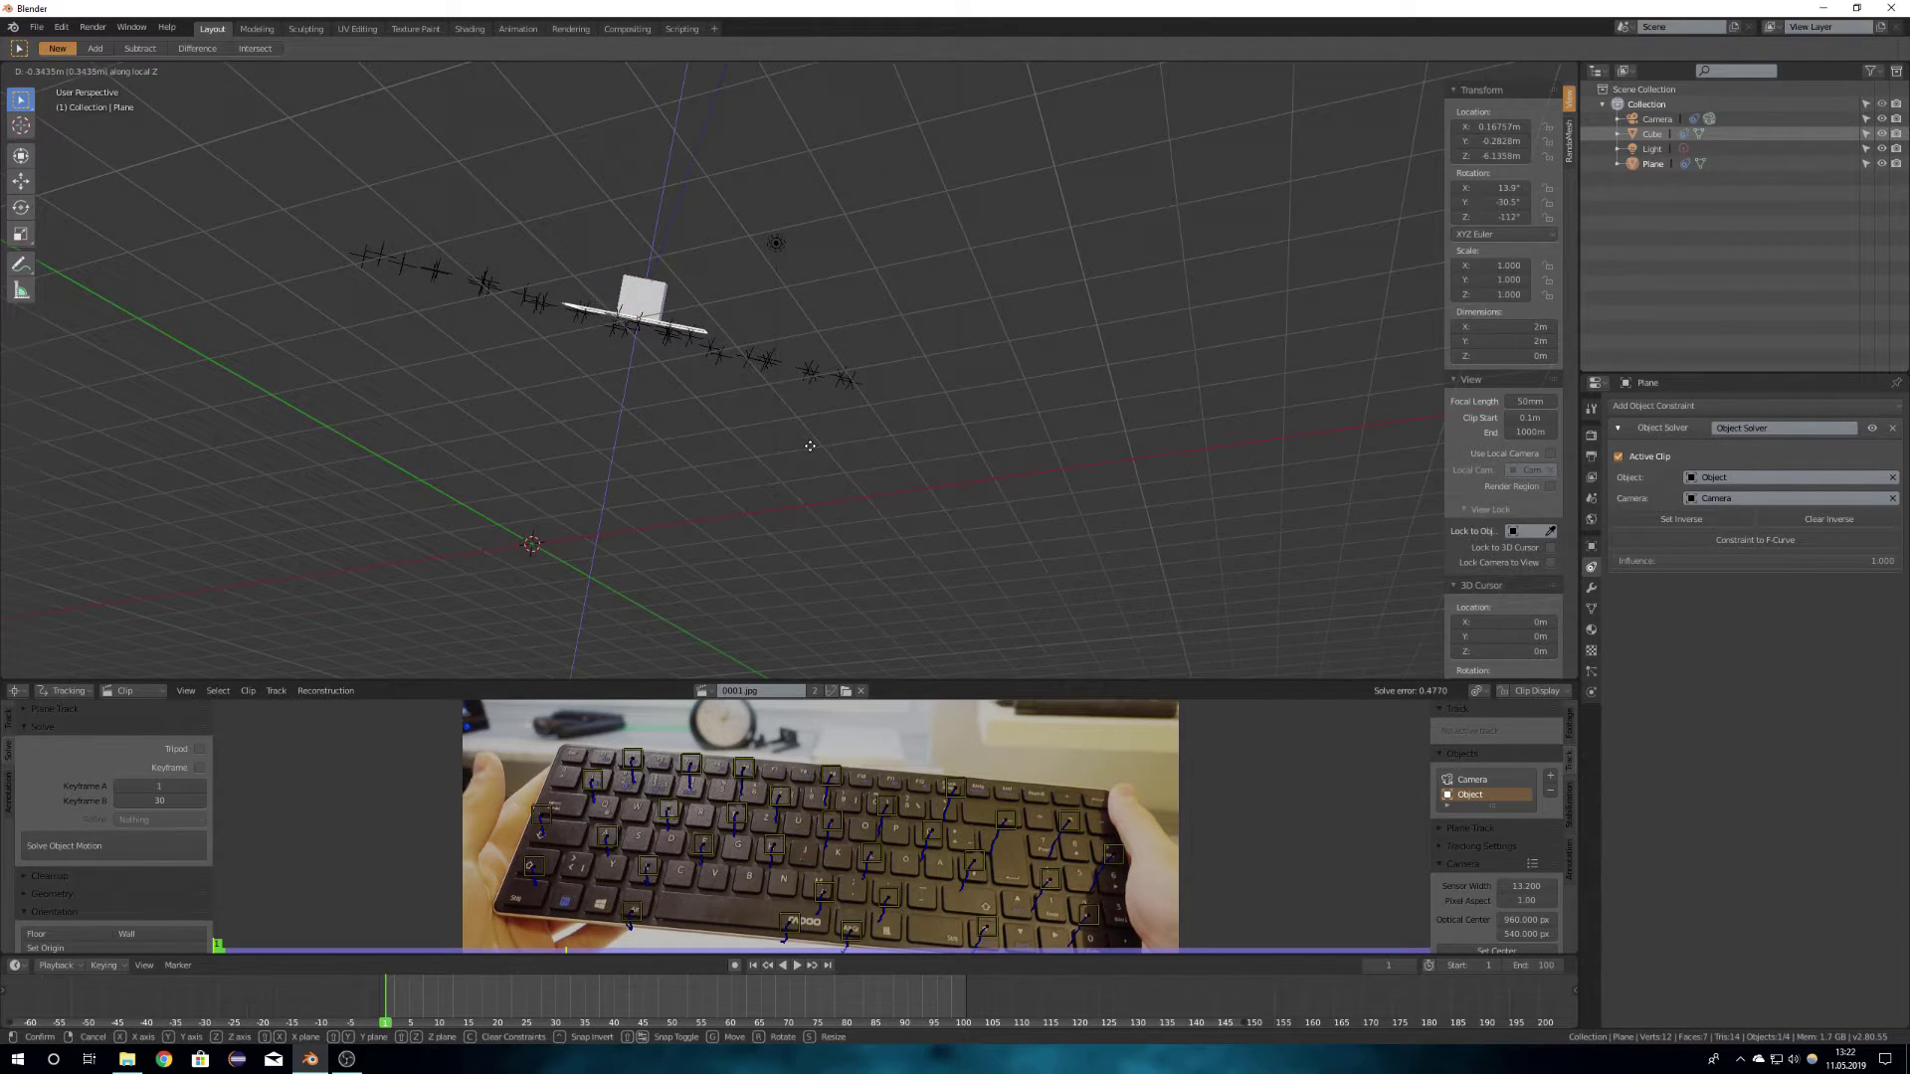
left_click(810, 447)
Step: Scale the plane to about 2.5 and rotate it about its local Z axis to line up with the keyboard
key("s")
left_click(1065, 571)
key("KP_0")
key("r")
key("z")
key("z")
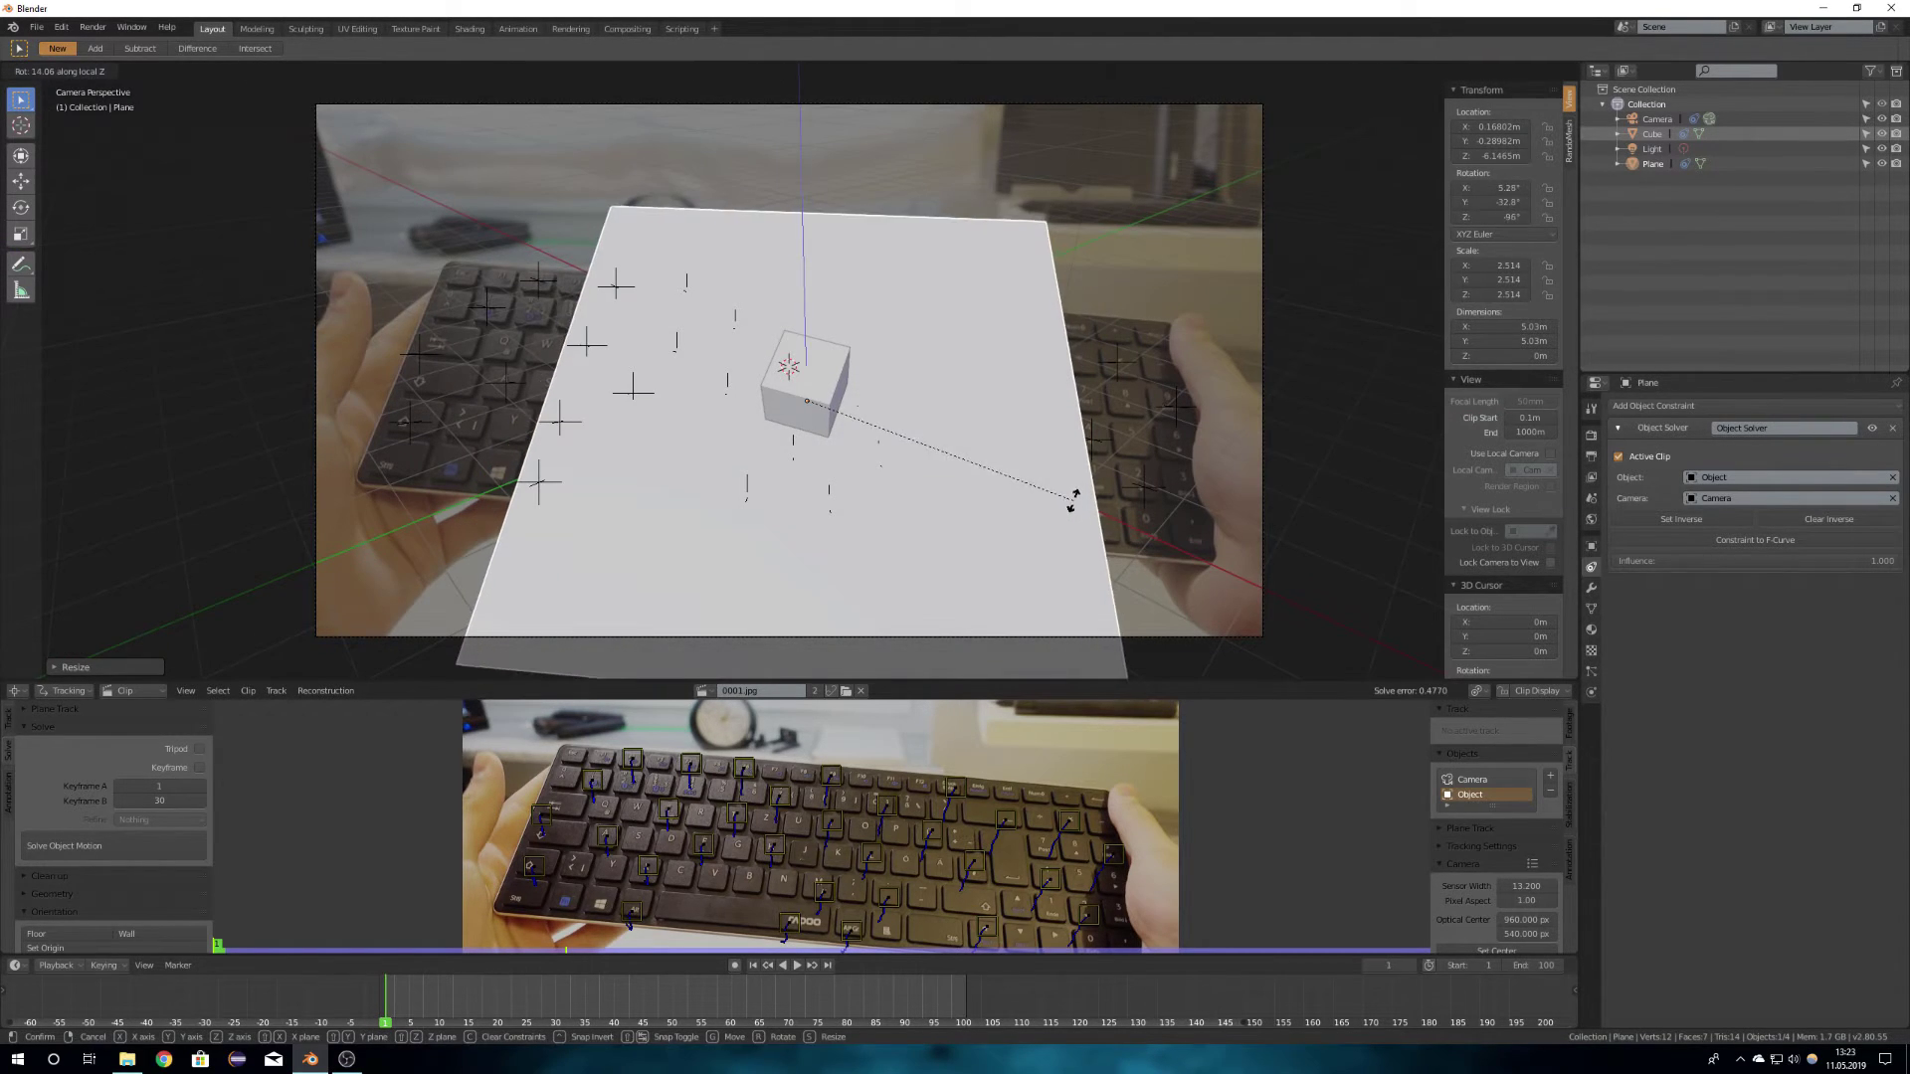
left_click(1072, 502)
Step: Stretch the plane to about 3.24 along local Y and narrow it to about 1.23 along local X to fit the keyboard
key("s")
key("y")
key("y")
left_click(1169, 532)
key("s")
key("x")
key("x")
left_click(886, 582)
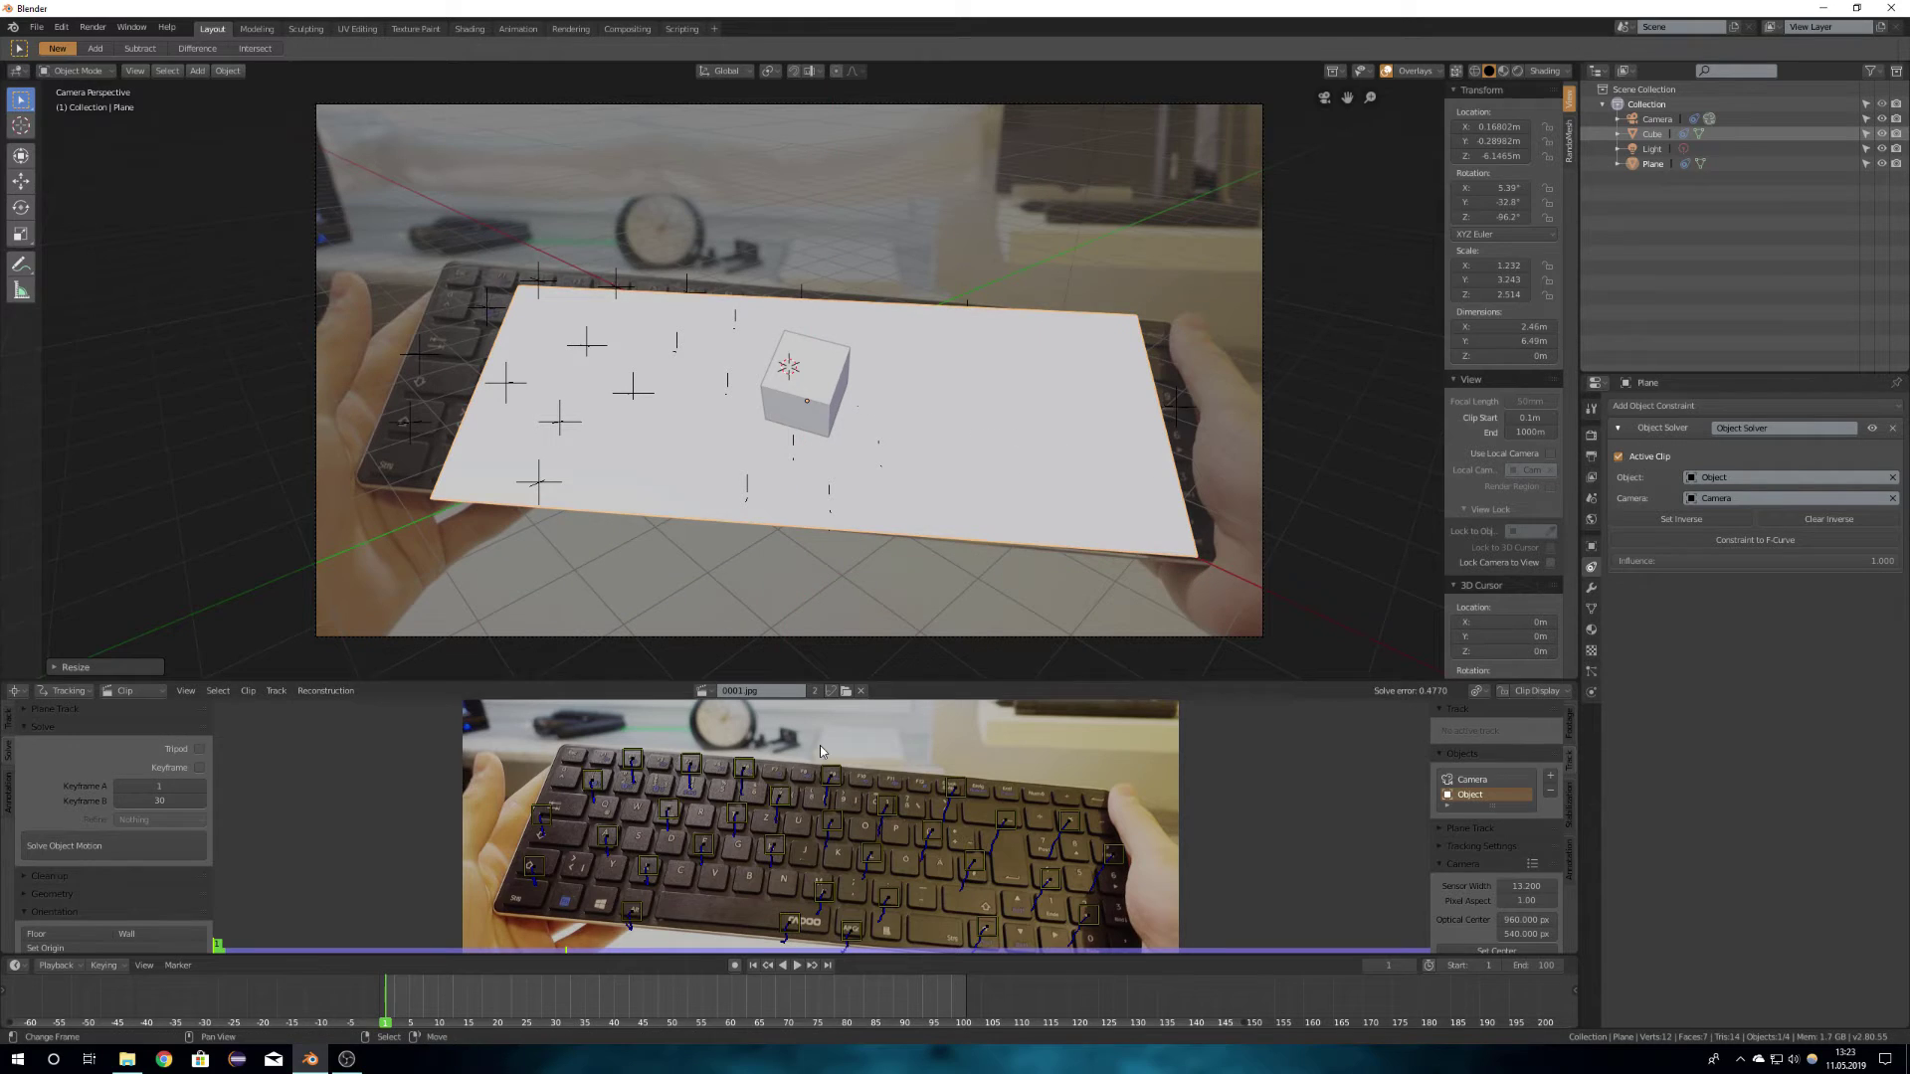
Step: Fine-tune the plane's tilt and position so it matches the keyboard surface in the camera view
key("r")
key("x")
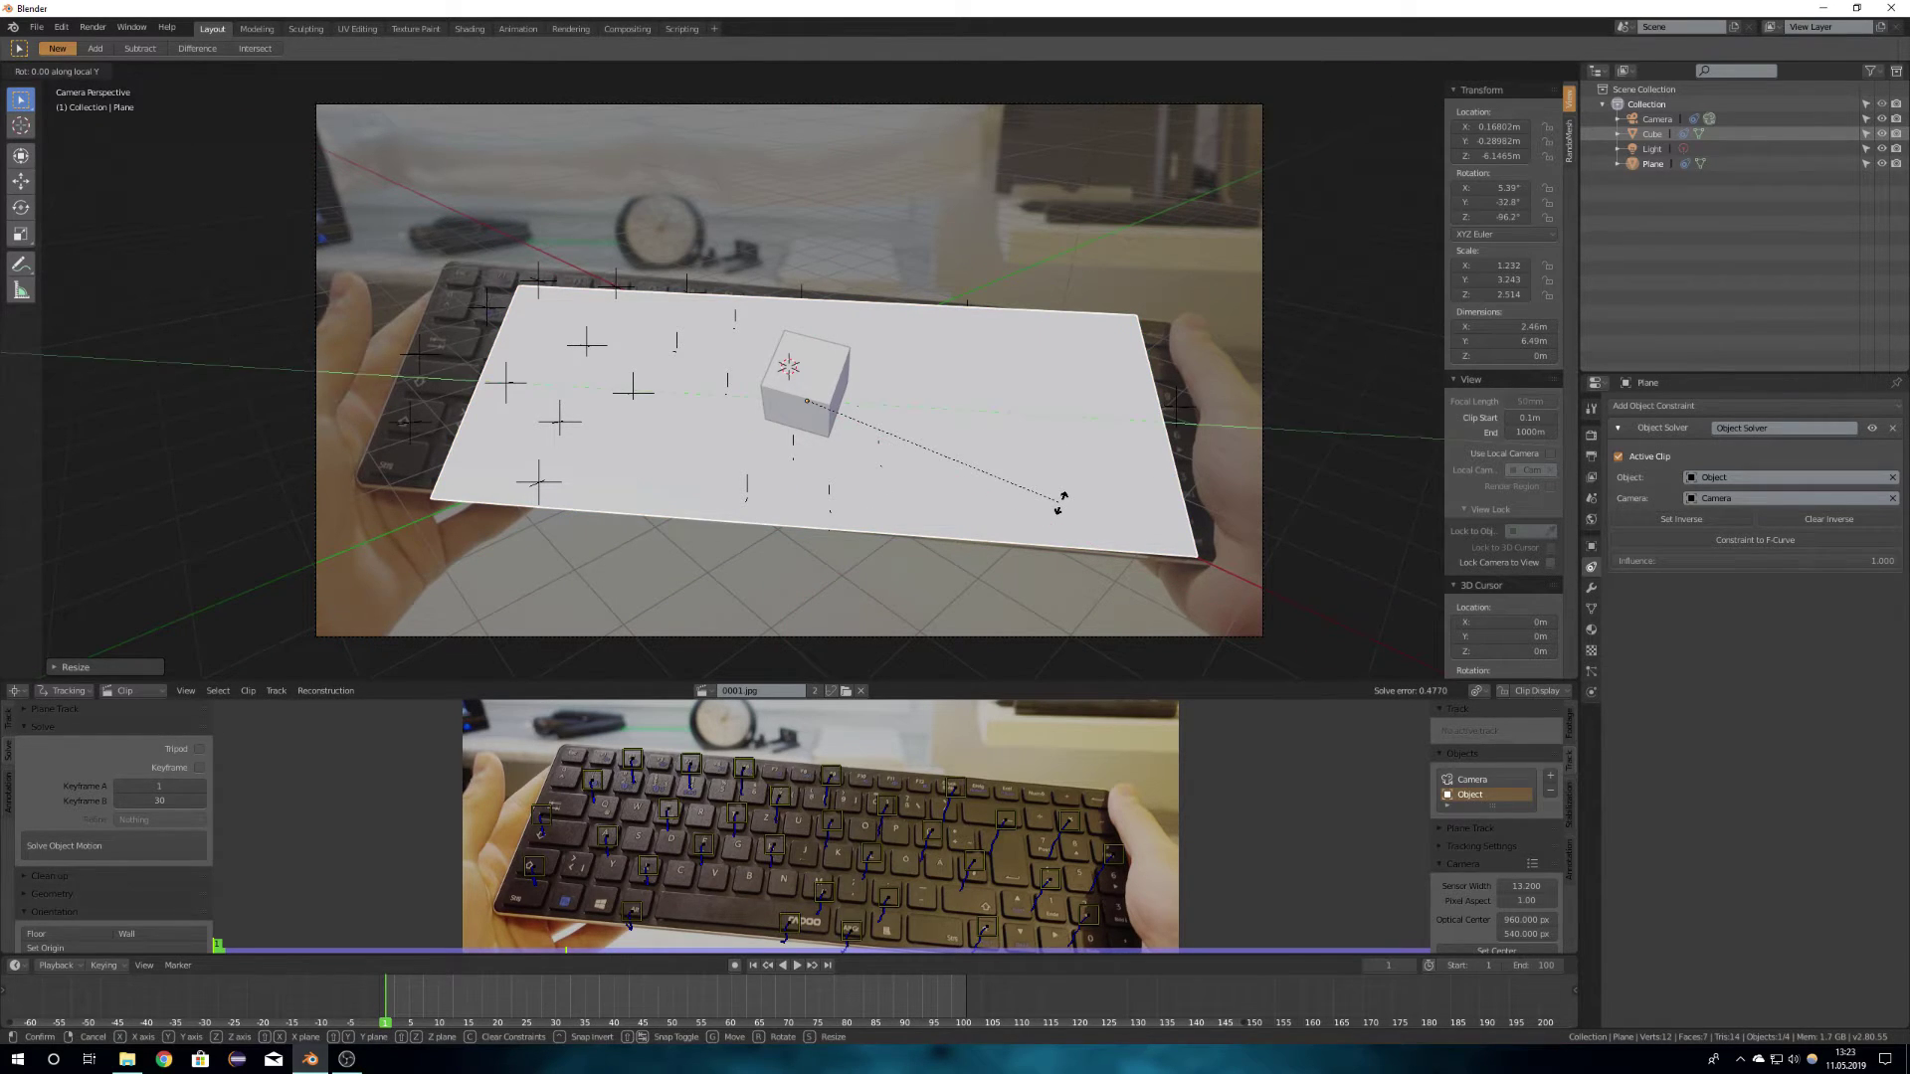
left_click(1064, 528)
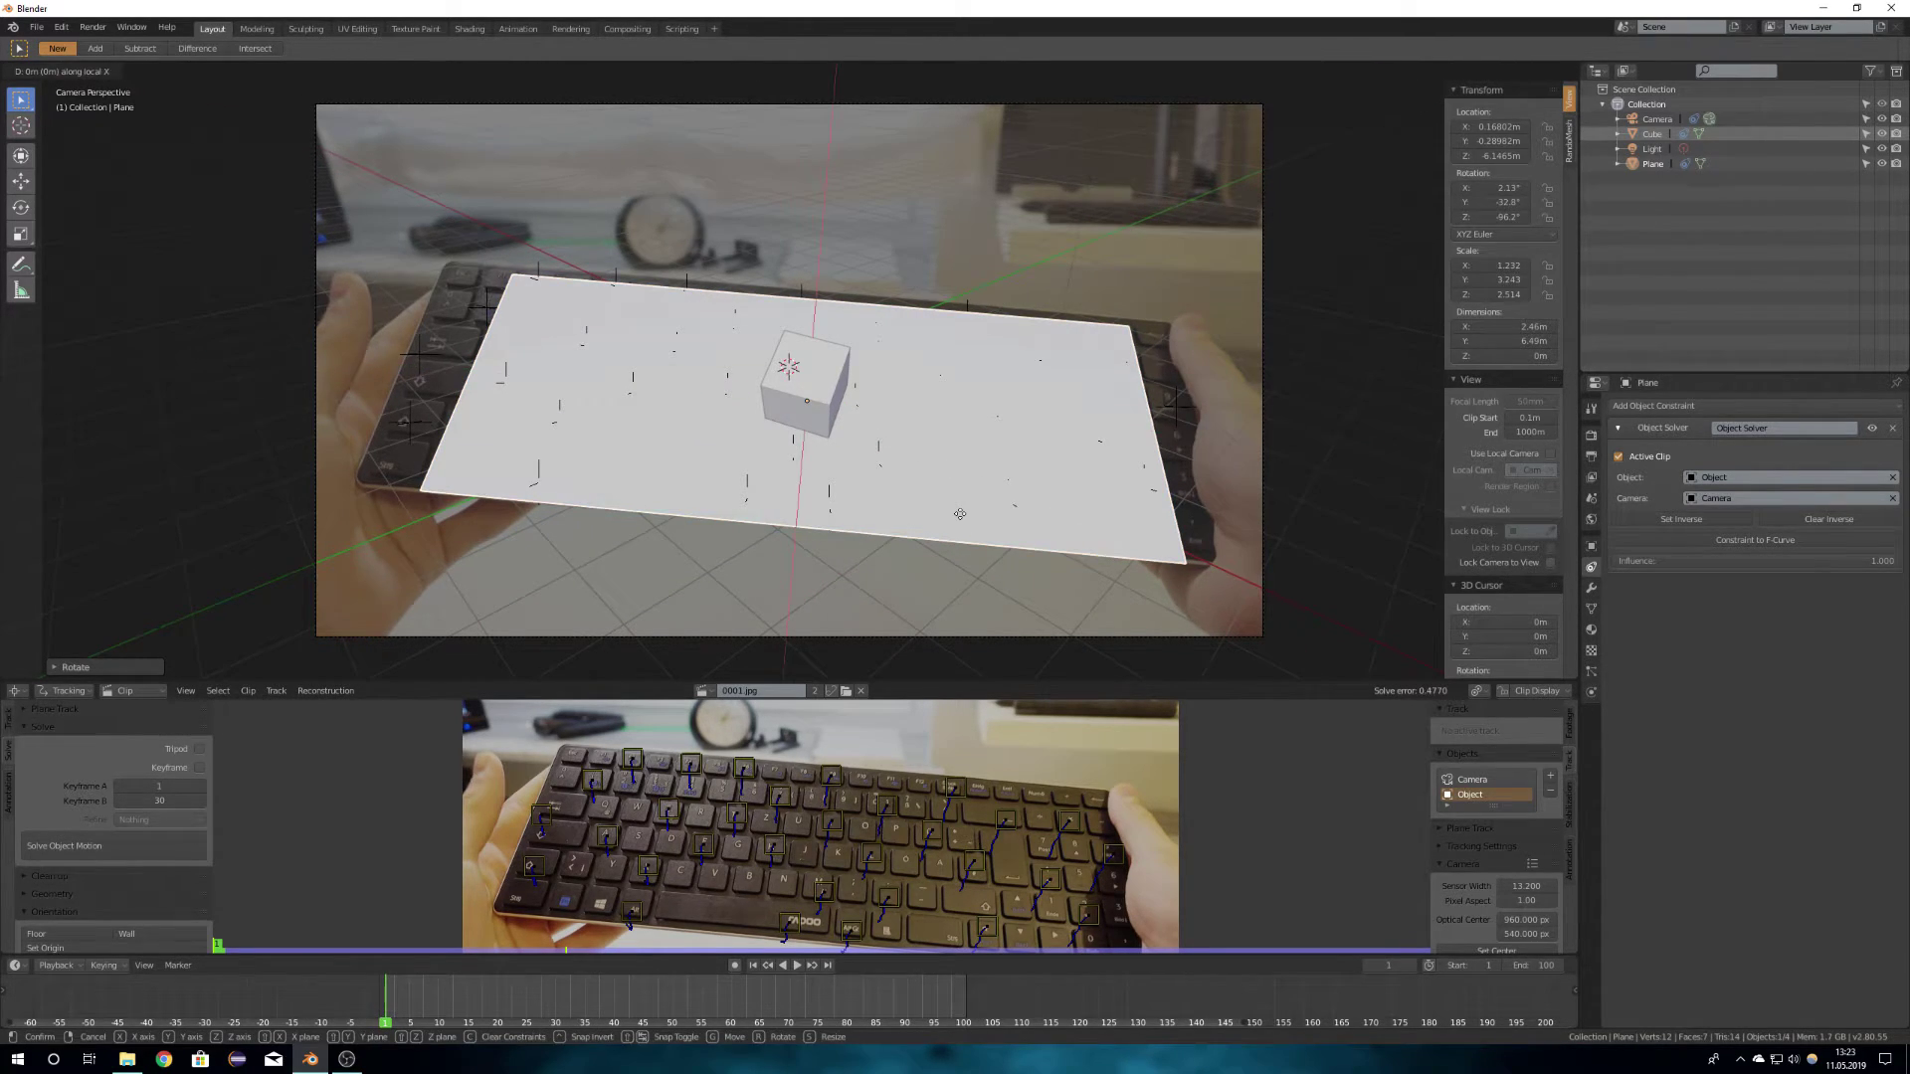
left_click(811, 393)
Step: Switch the viewport to rendered shading and make the plane a Shadow Catcher in its Cycles settings
key("z")
left_click(887, 356)
left_click(995, 378)
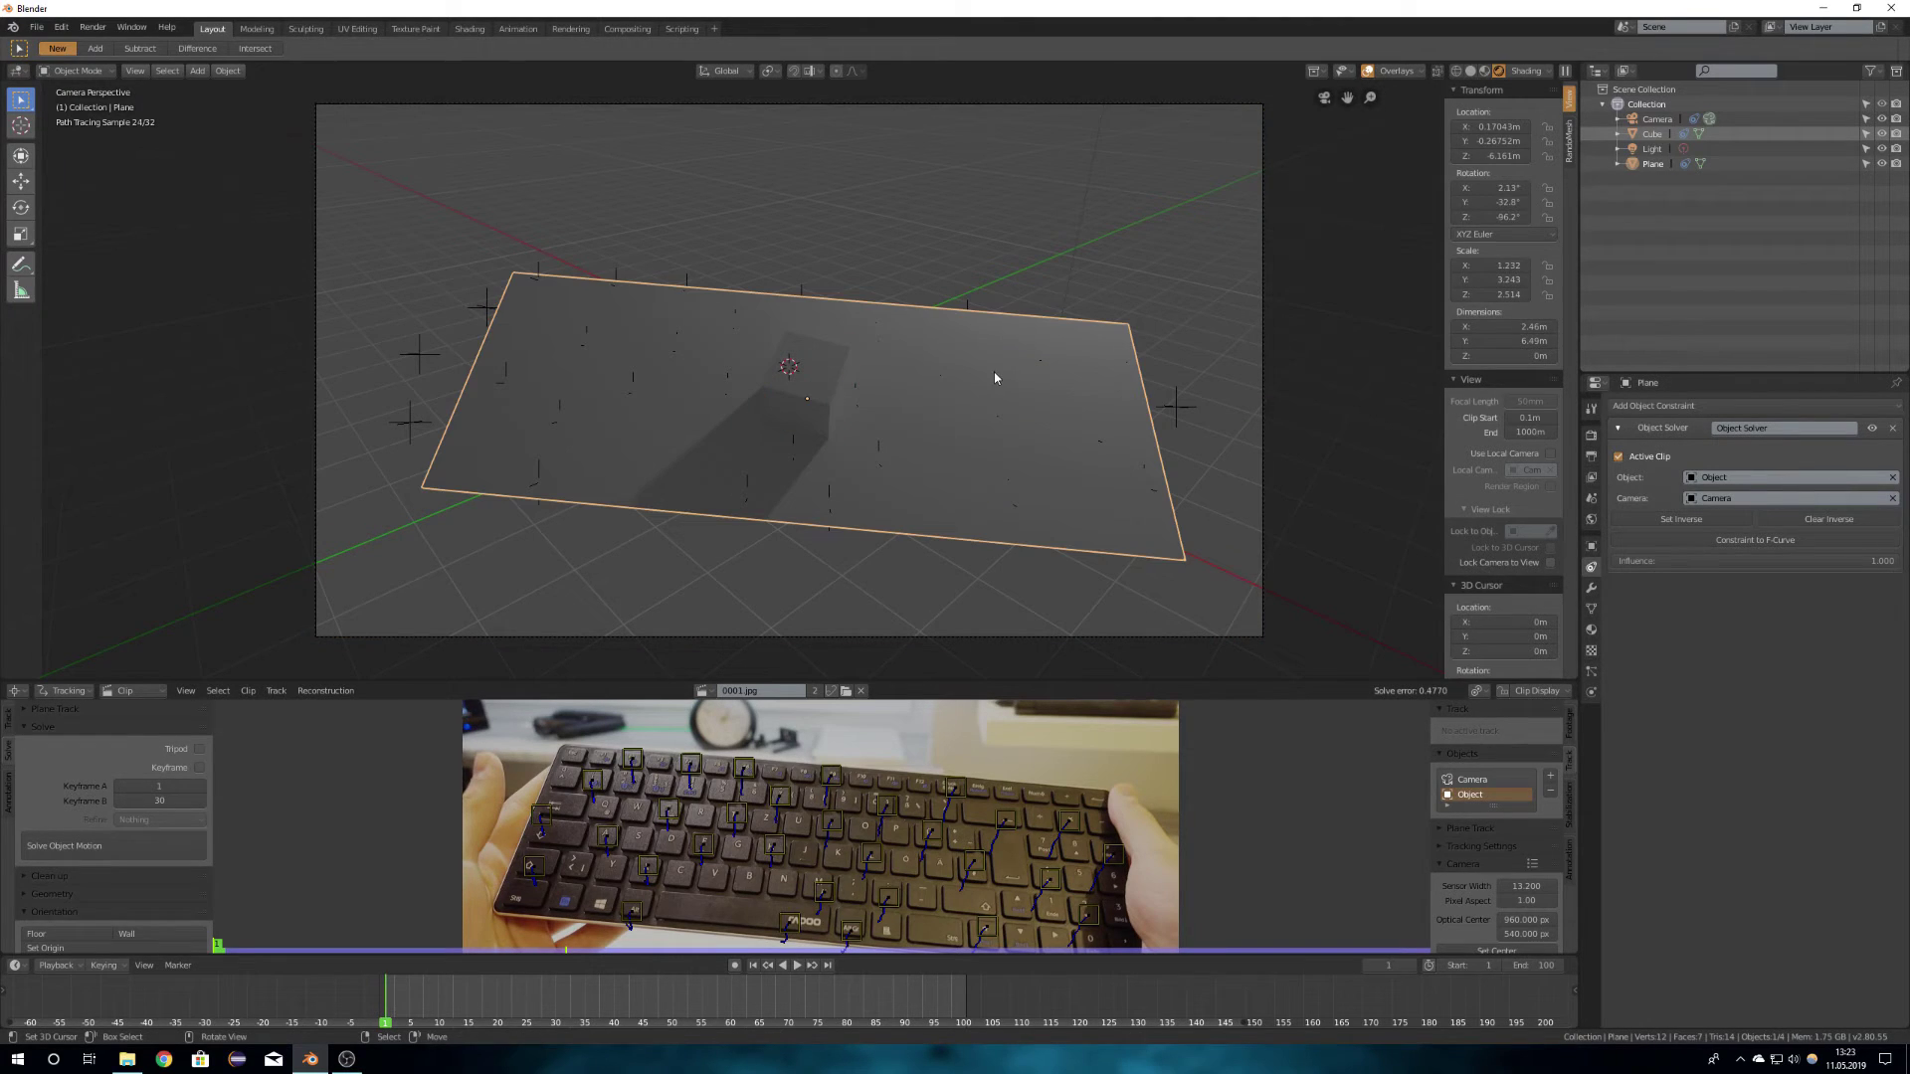
left_click(1592, 548)
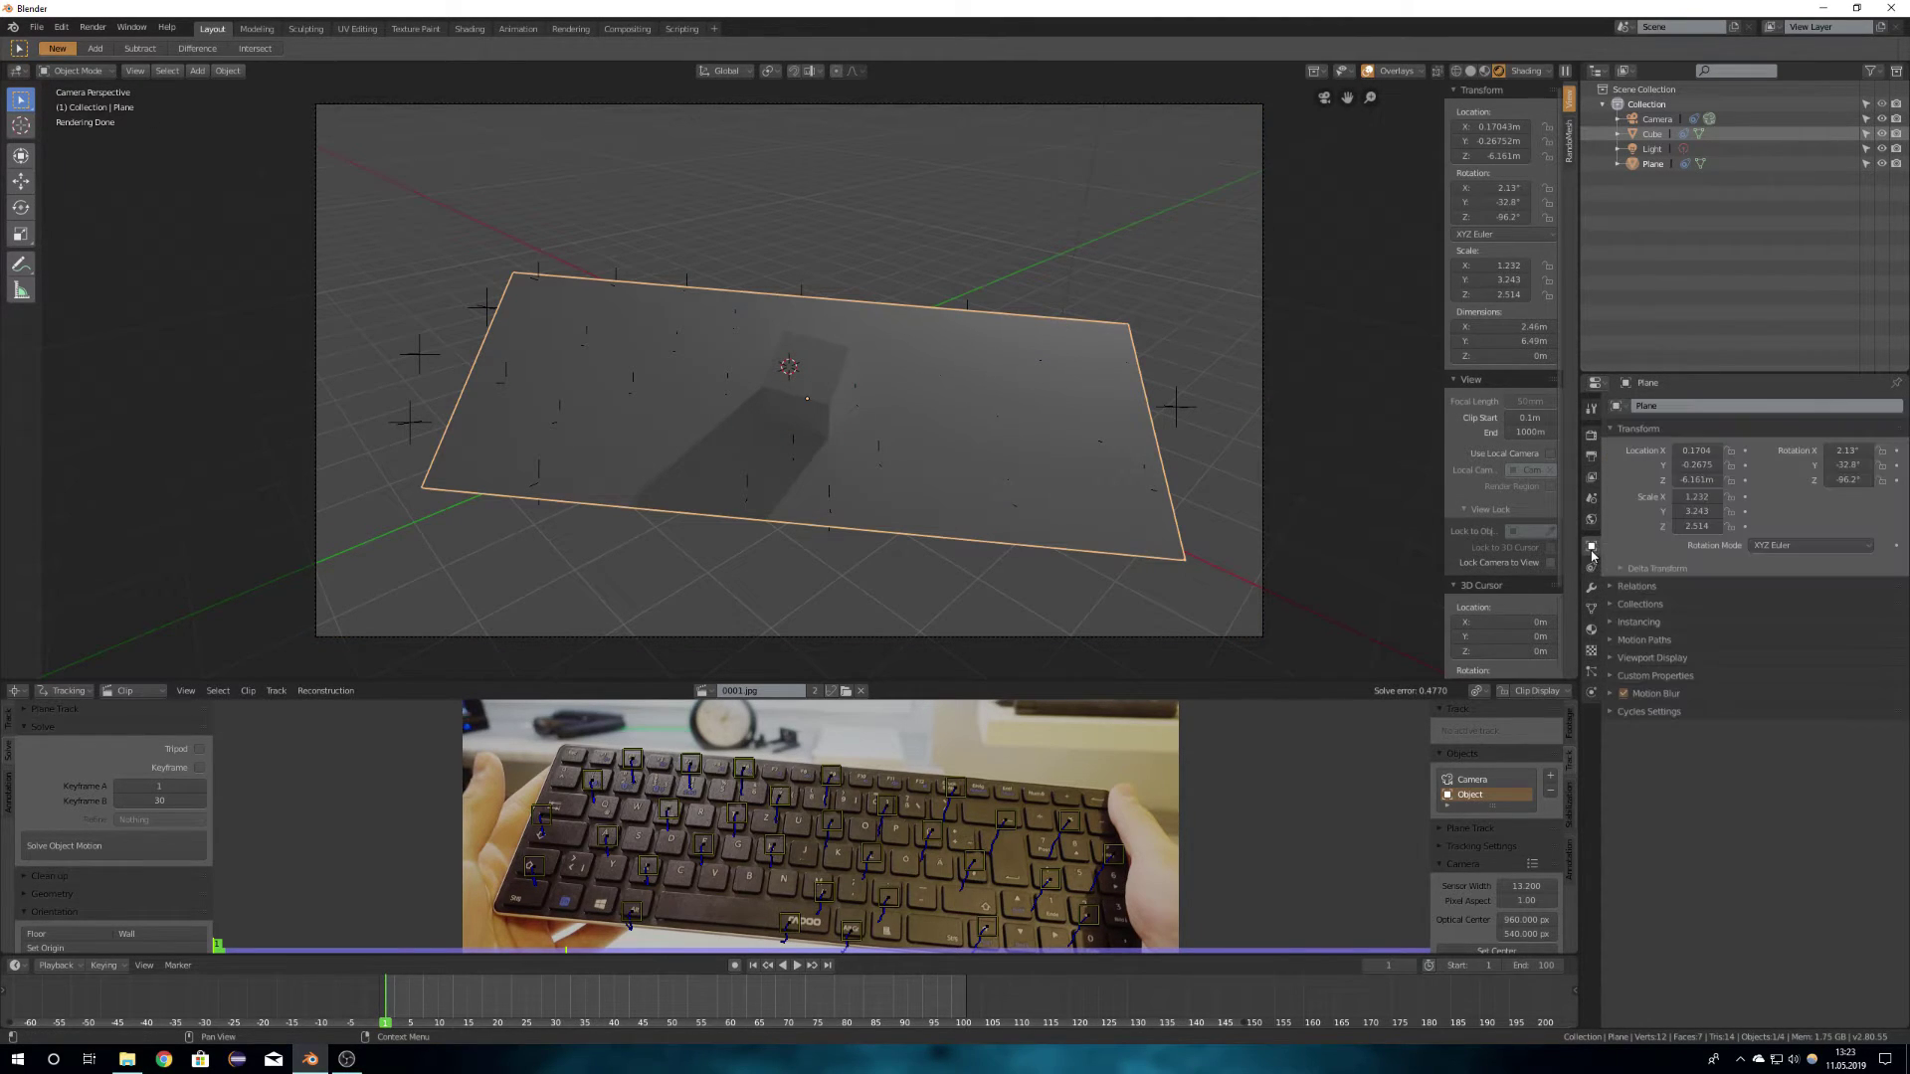
left_click(1647, 712)
left_click(1745, 795)
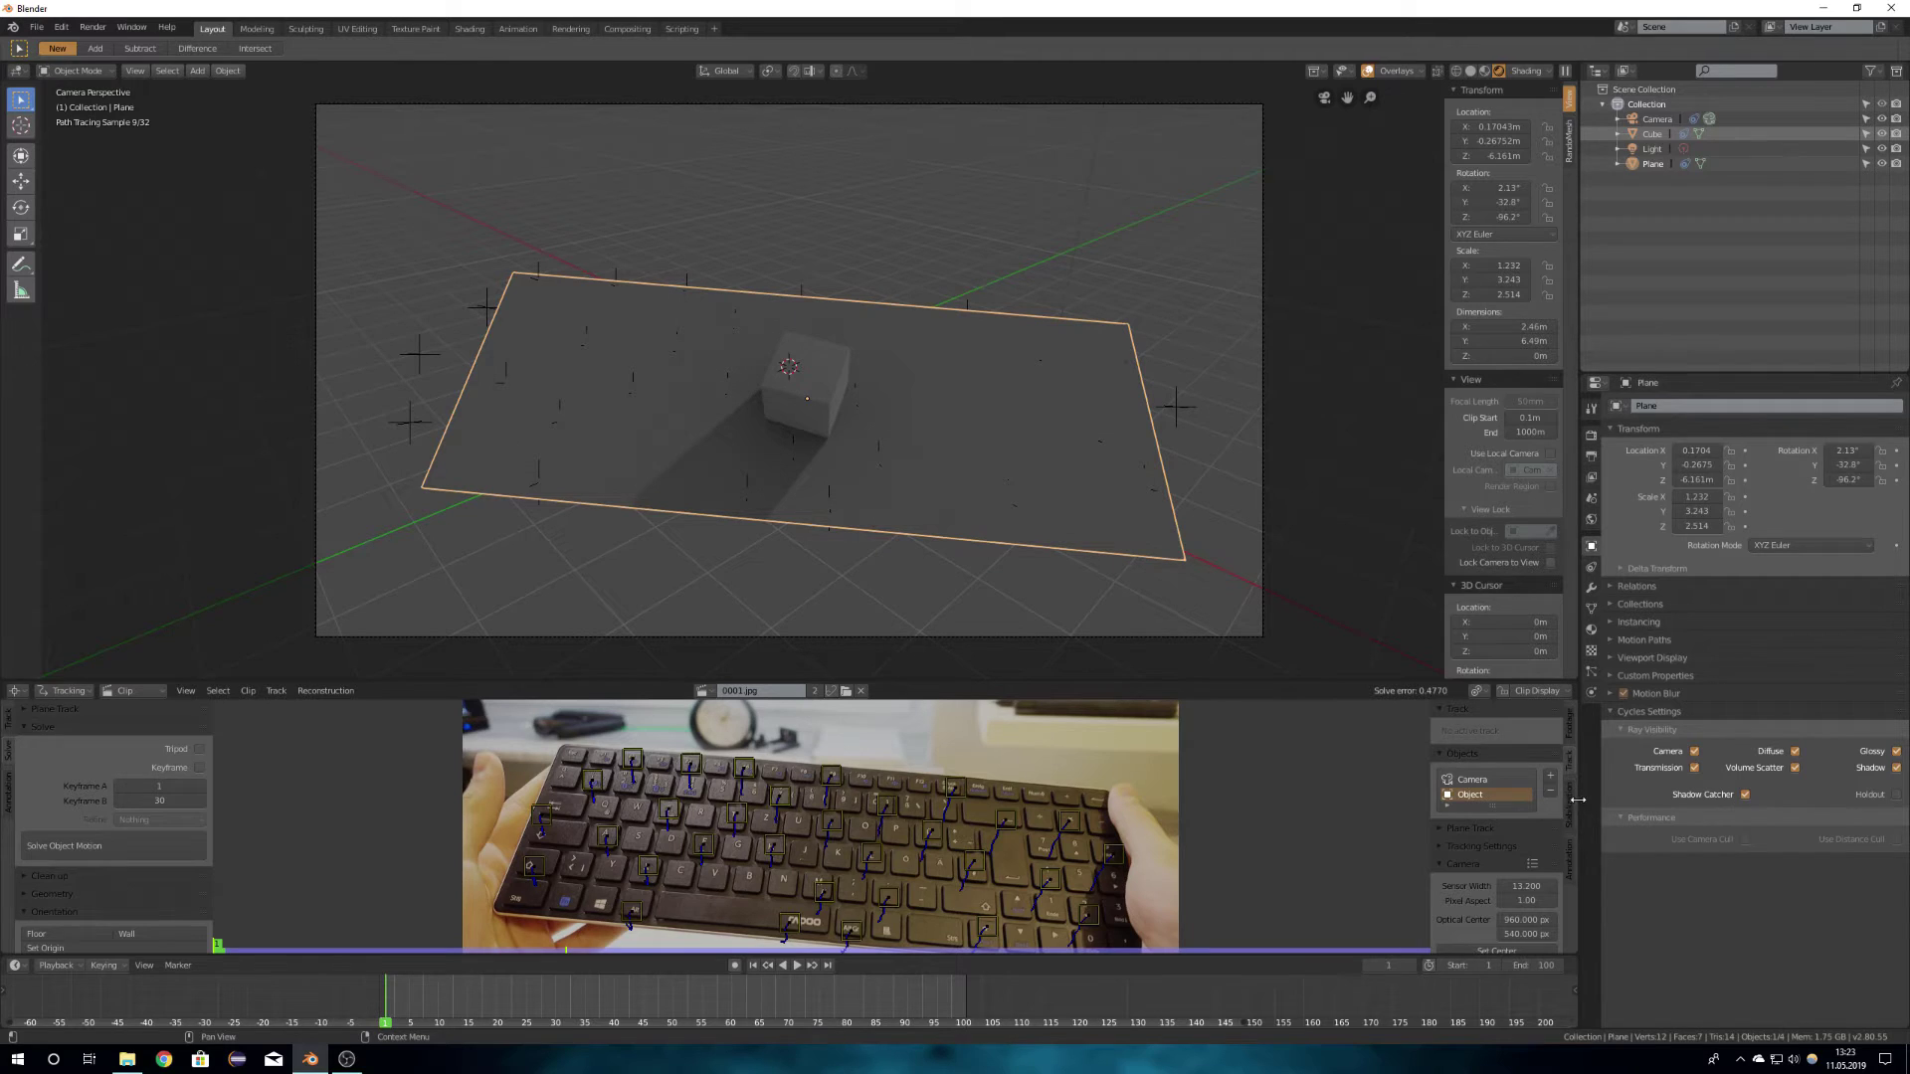
Step: Enable Transparency in the render's Film settings
left_click(1609, 710)
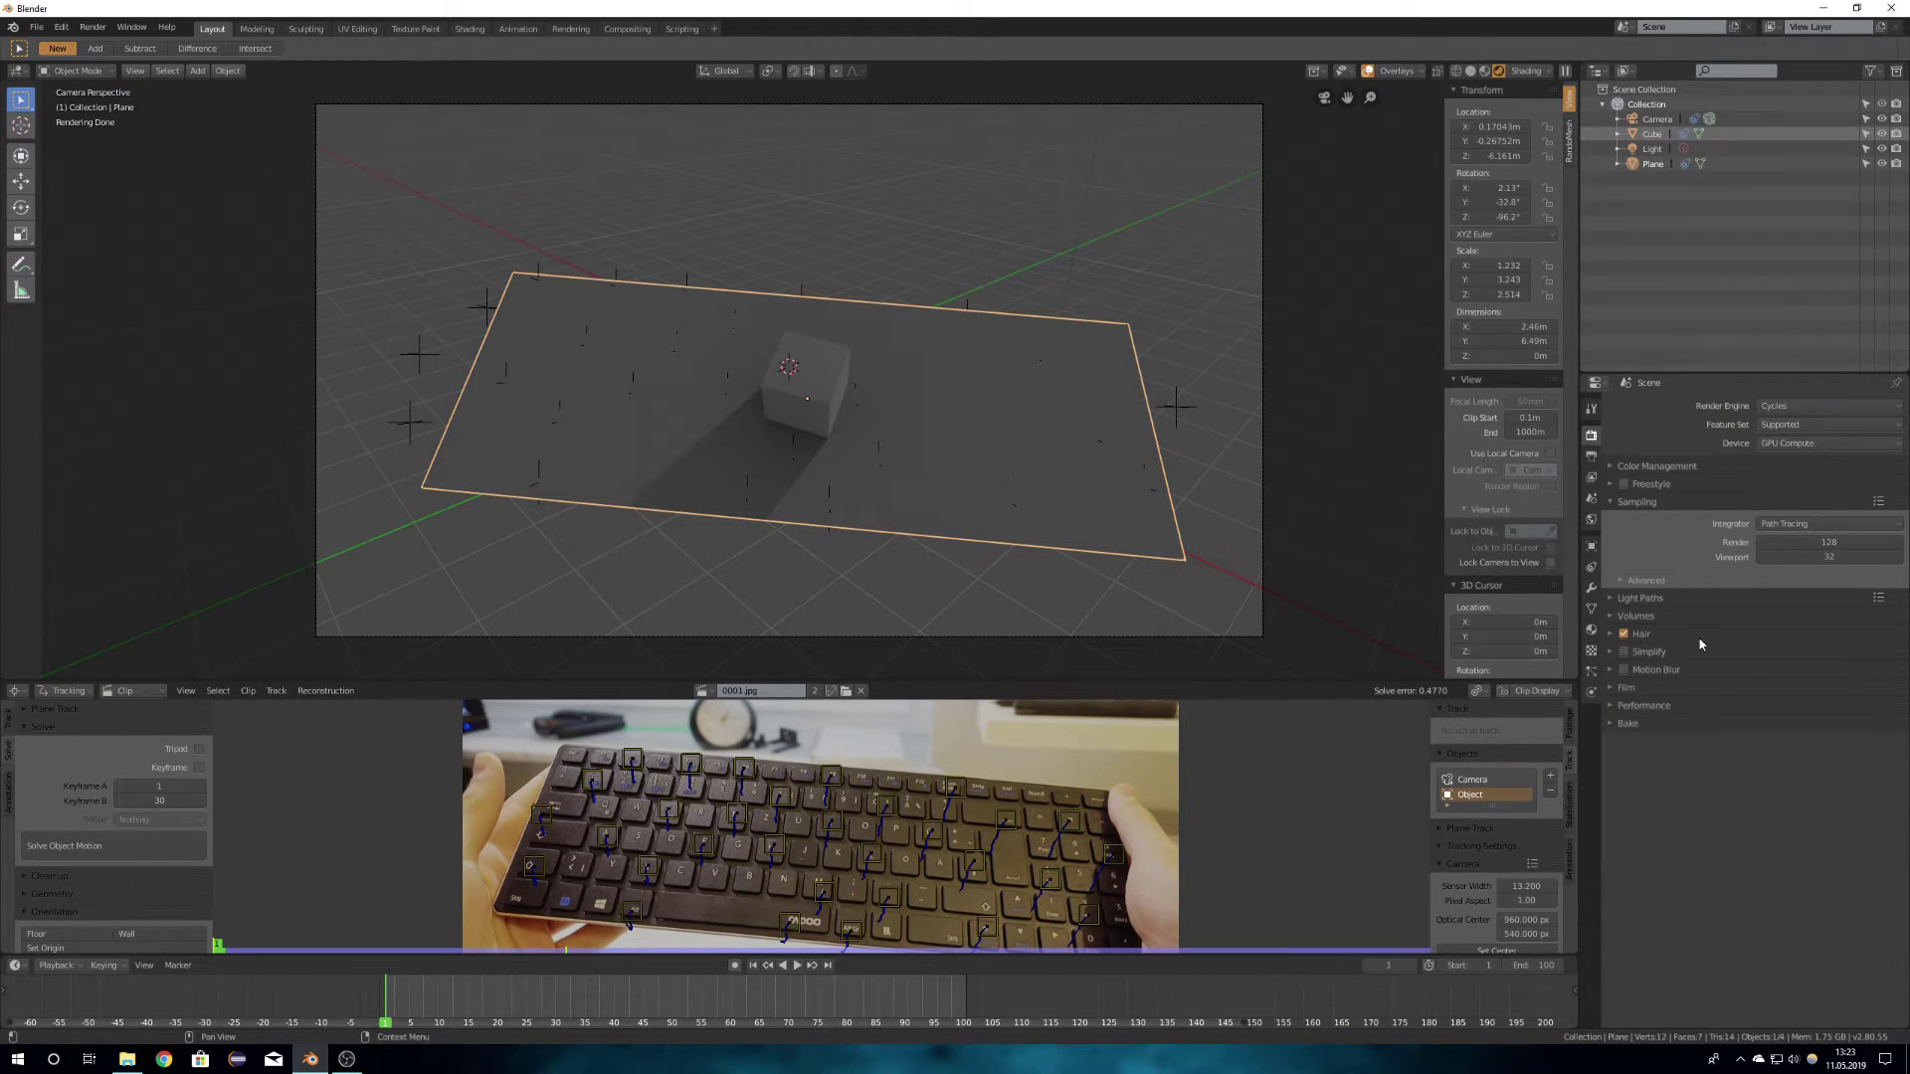
left_click(1624, 688)
left_click(1634, 795)
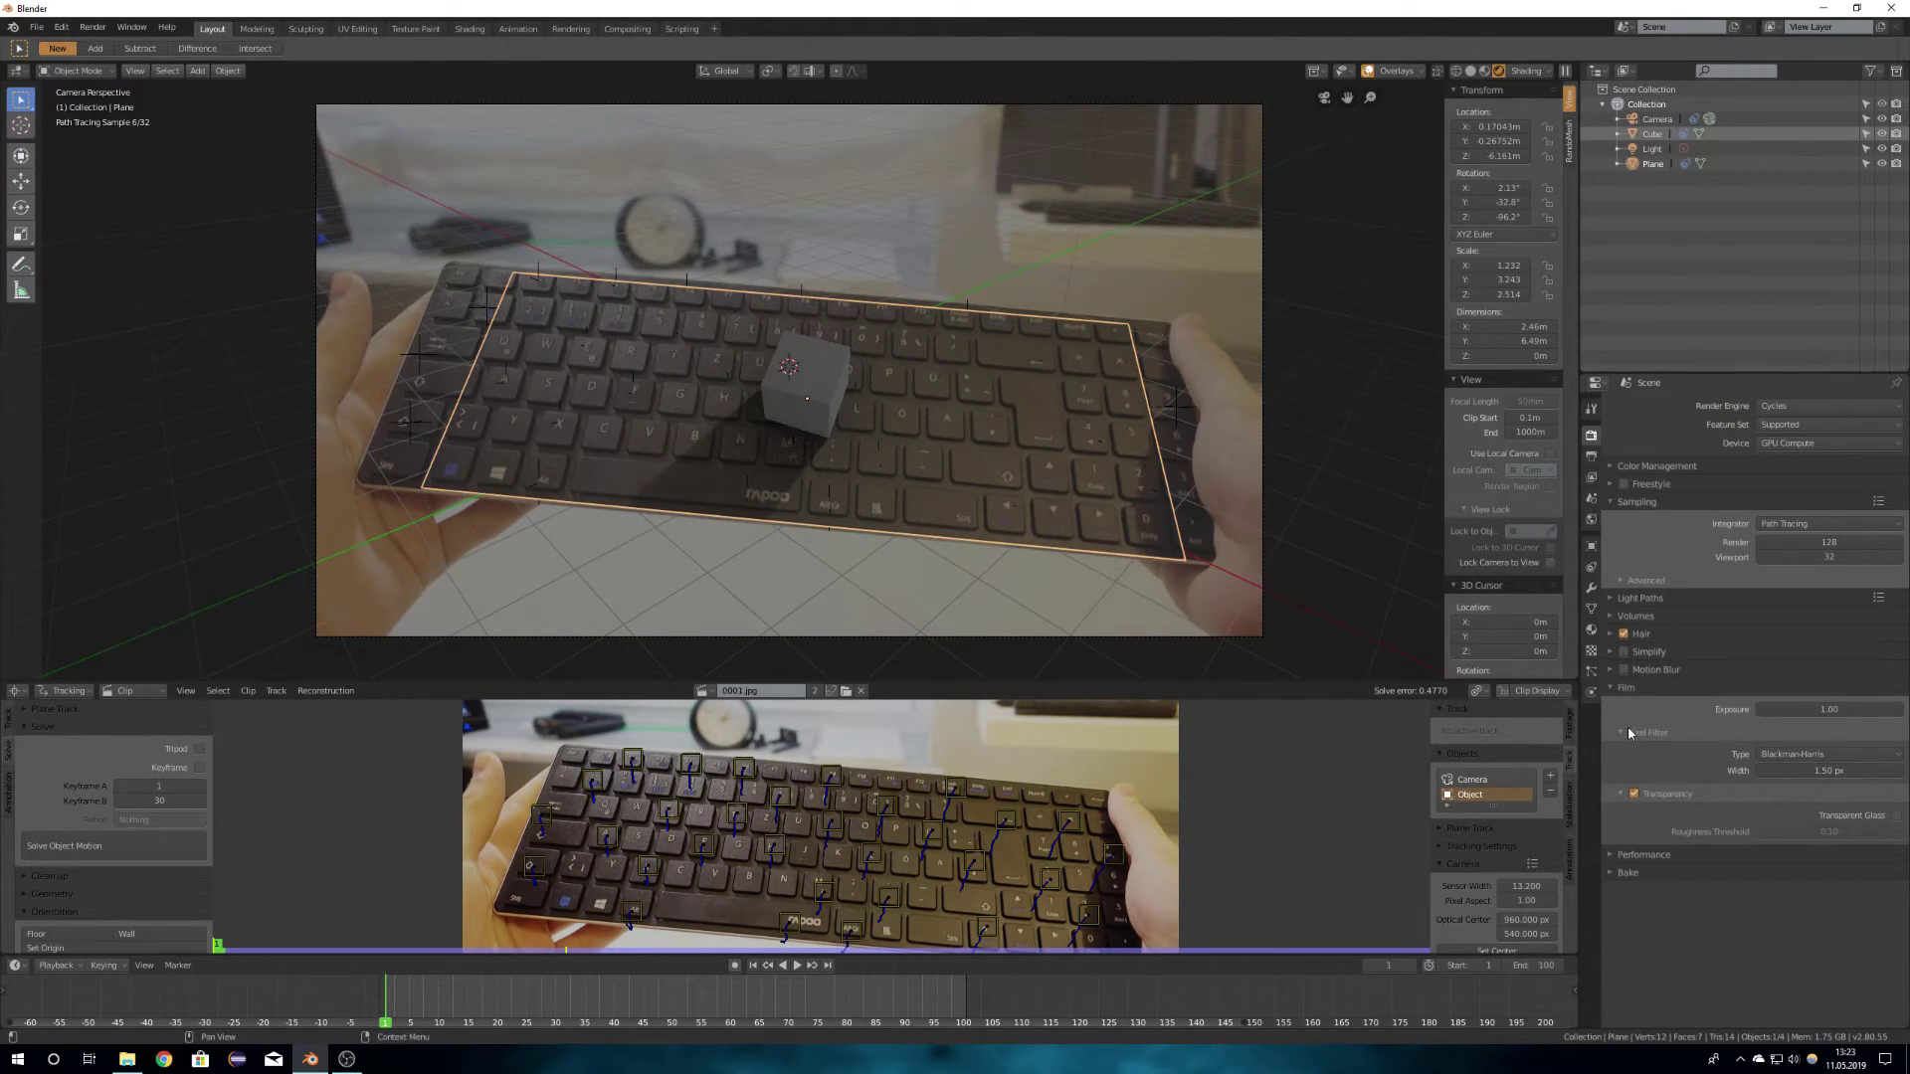
left_click(1626, 688)
Step: Deselect everything and play the animation to check how the cube and its shadow follow the keyboard
key("alt+a")
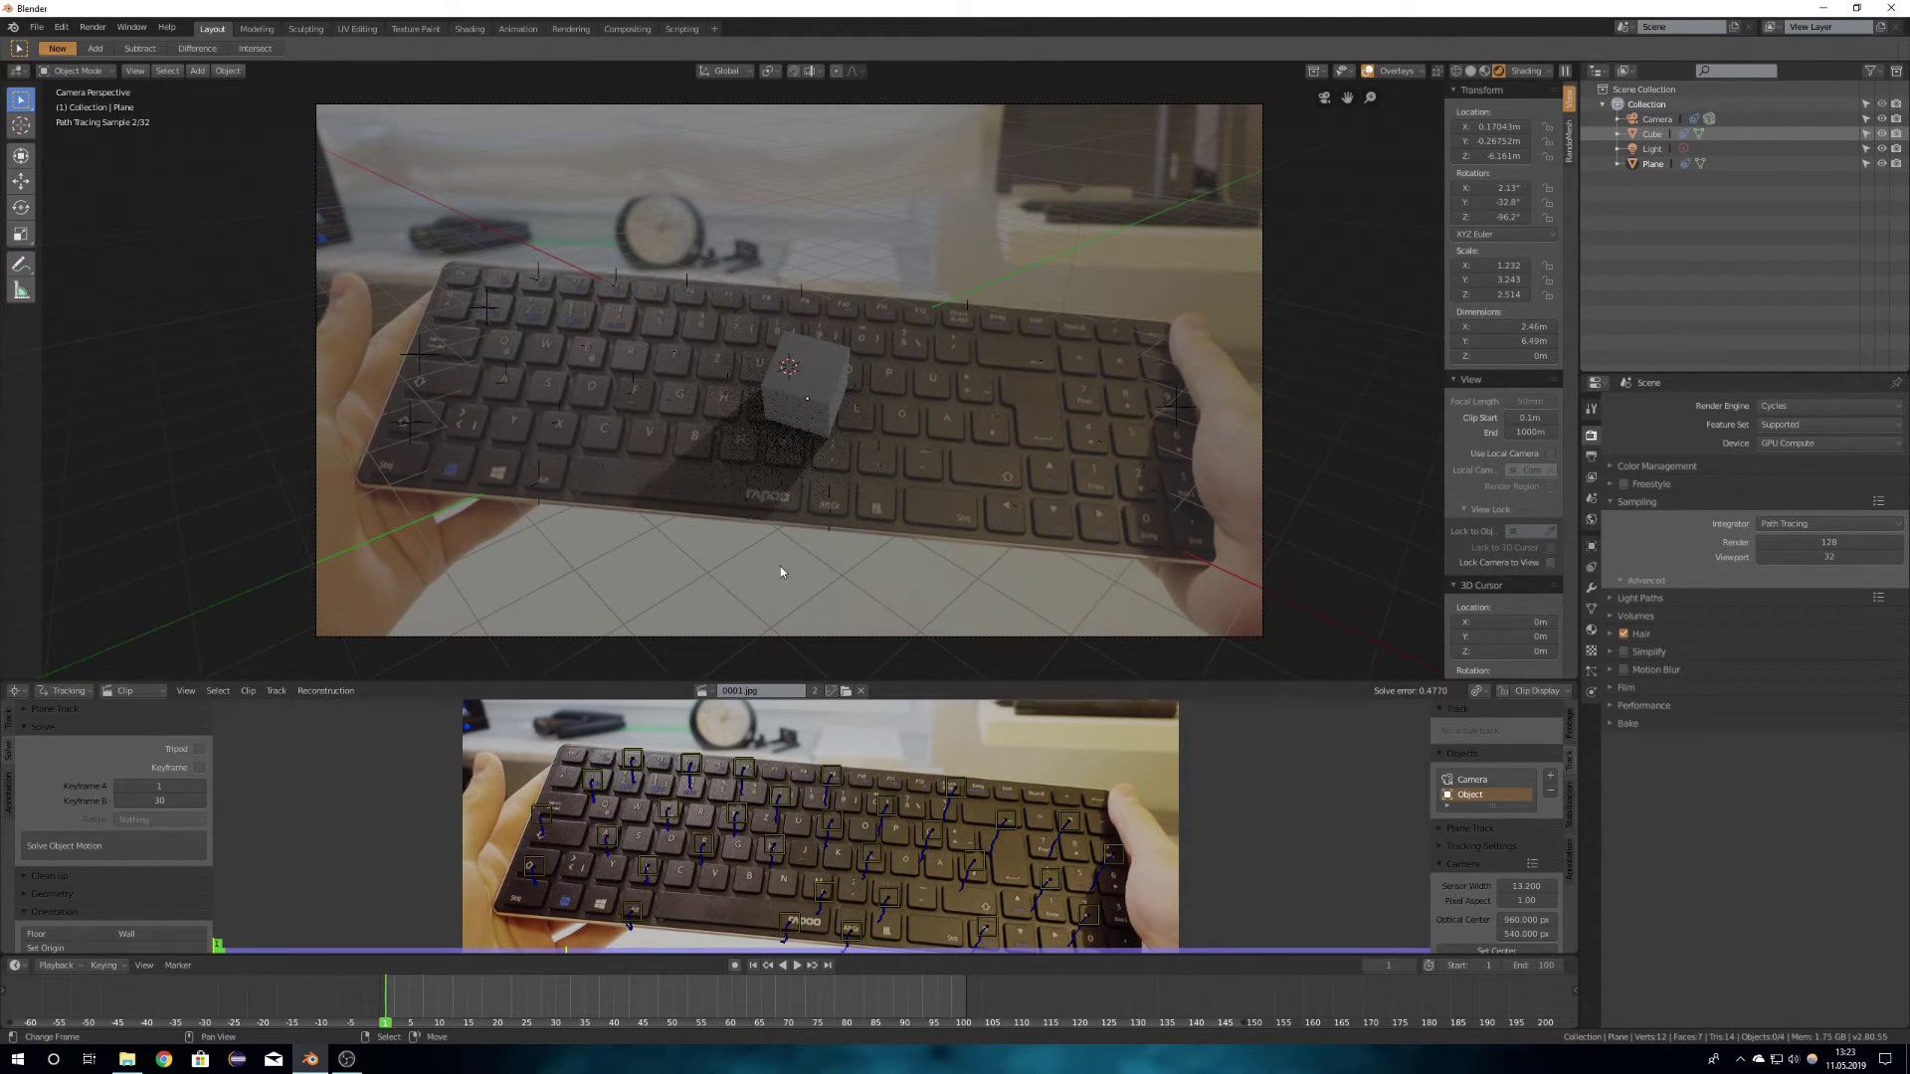
key("space")
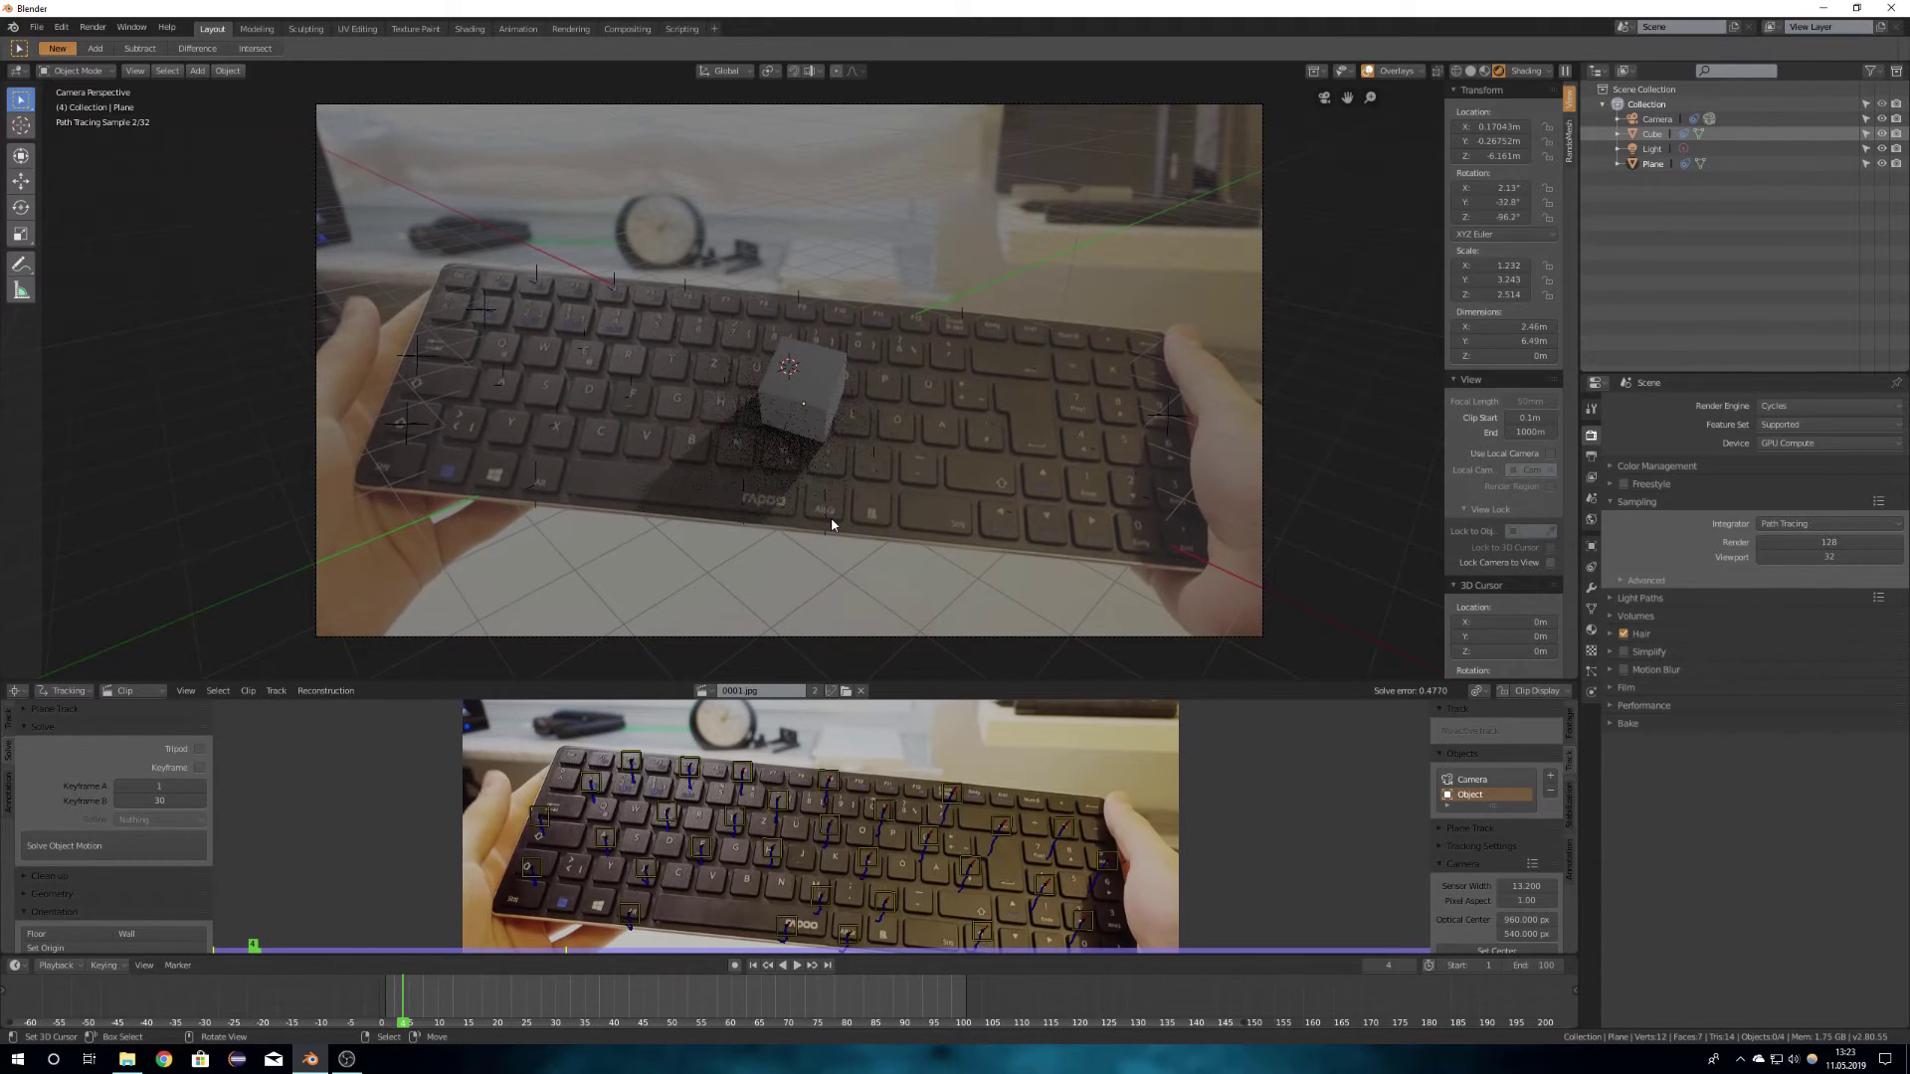
key("space")
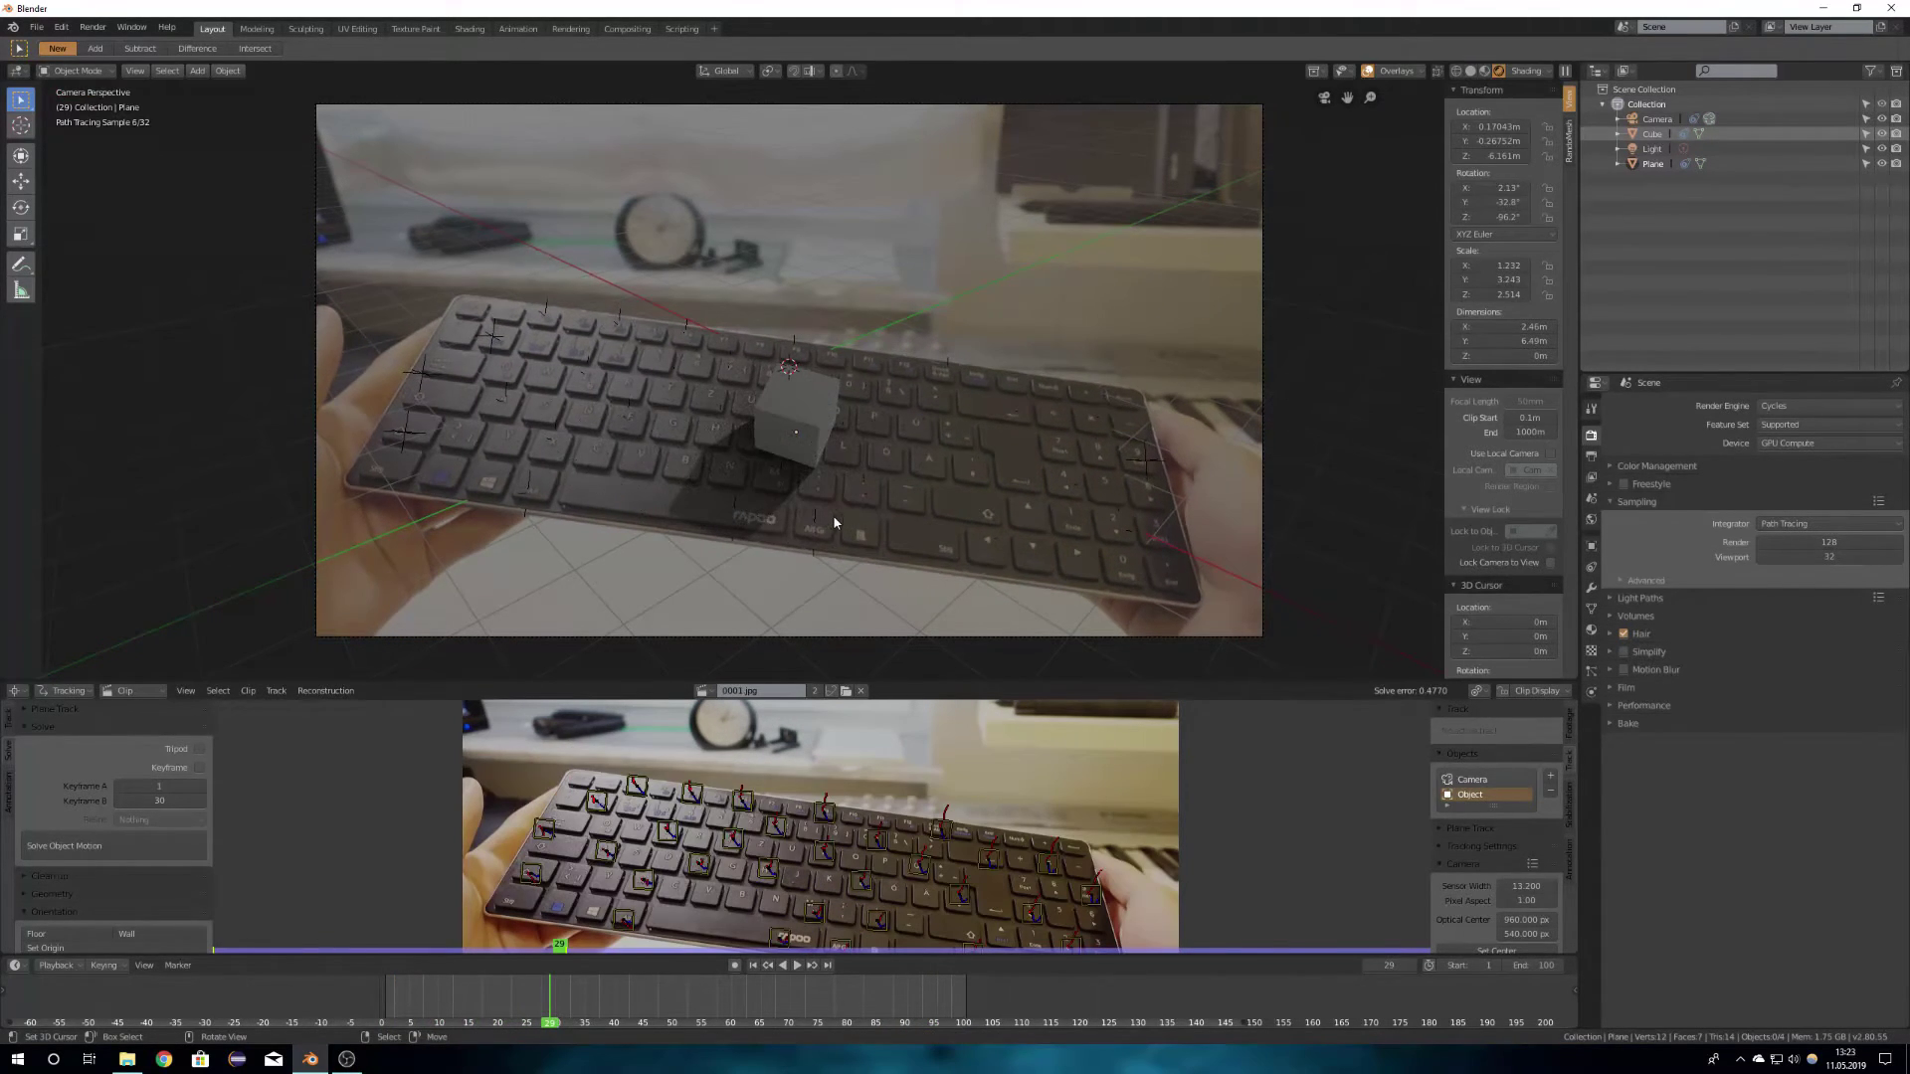
Step: Switch the viewport to solid shading, select the light and move it behind and above the keyboard plane
middle_click_drag(833, 515, 882, 506)
key("z")
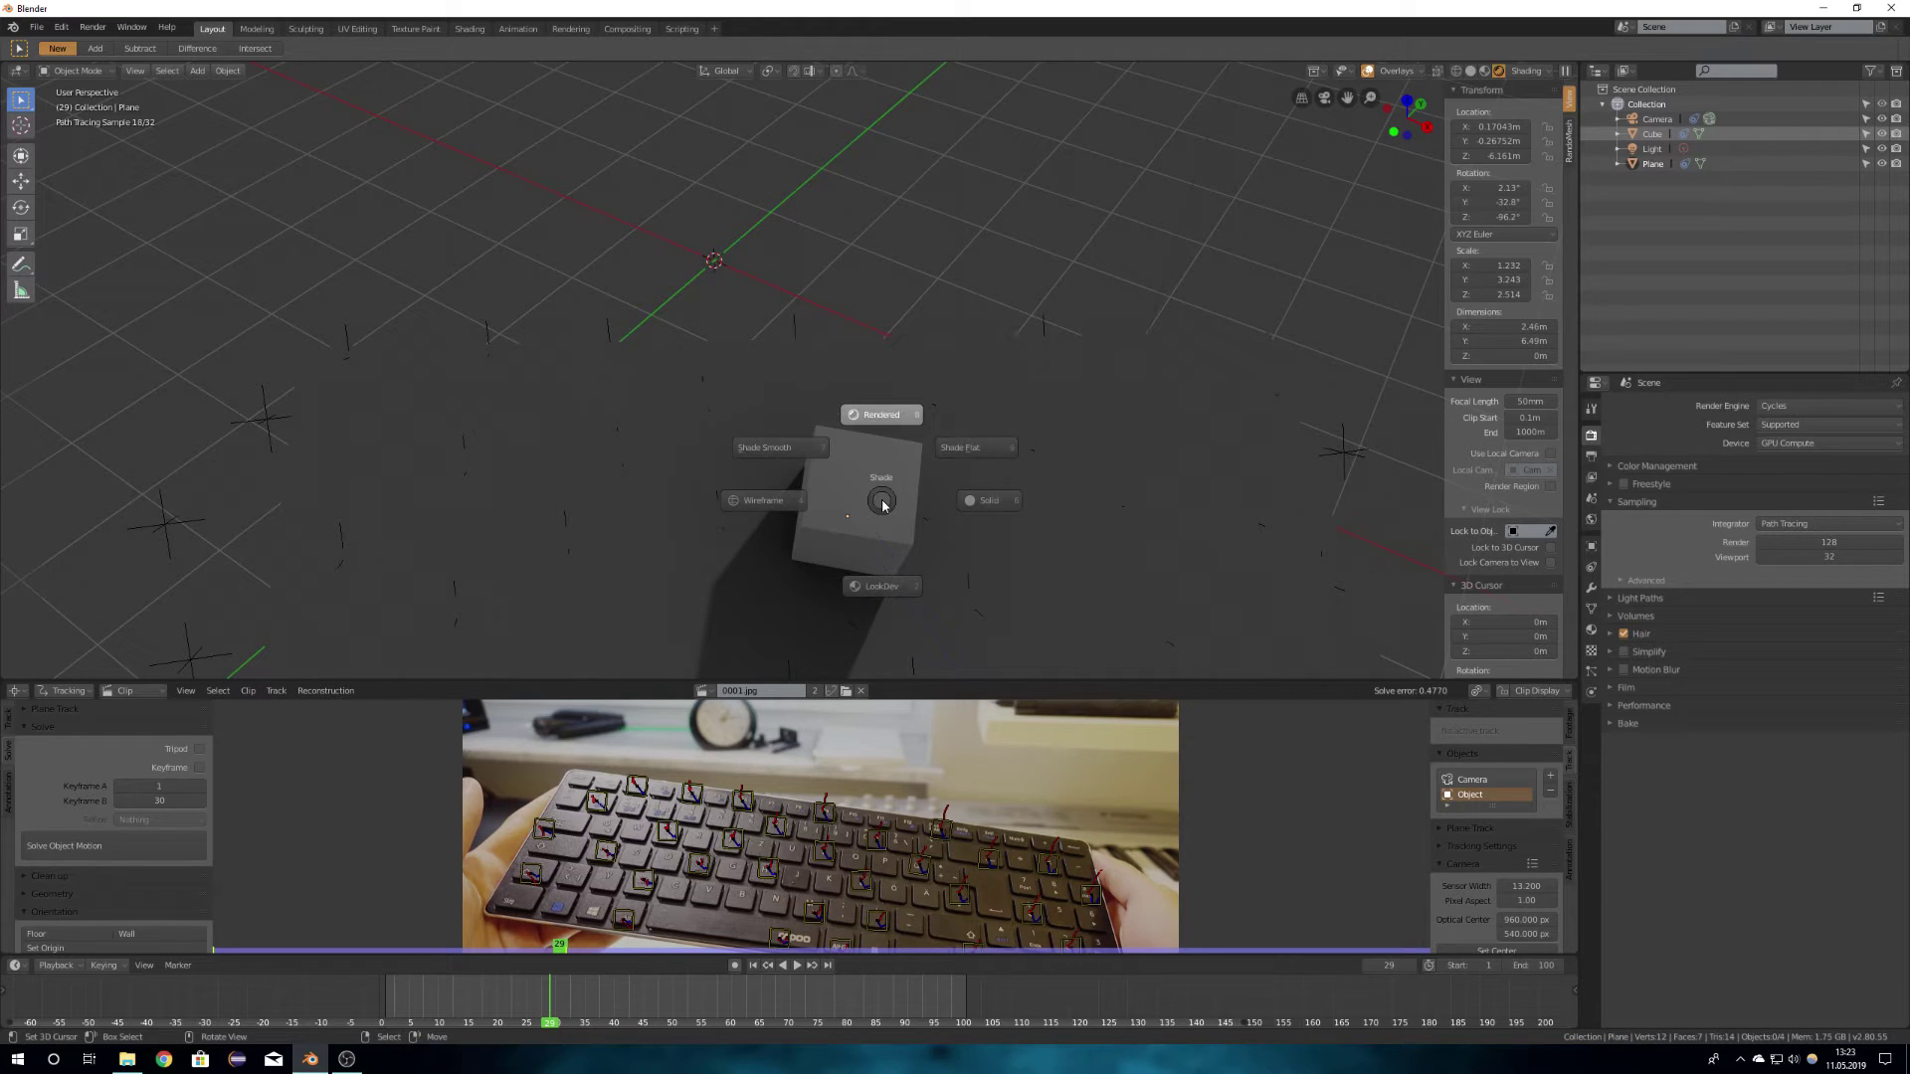
left_click(1003, 511)
scroll(1031, 452, "down", 6)
left_click(885, 245)
key("KP_0")
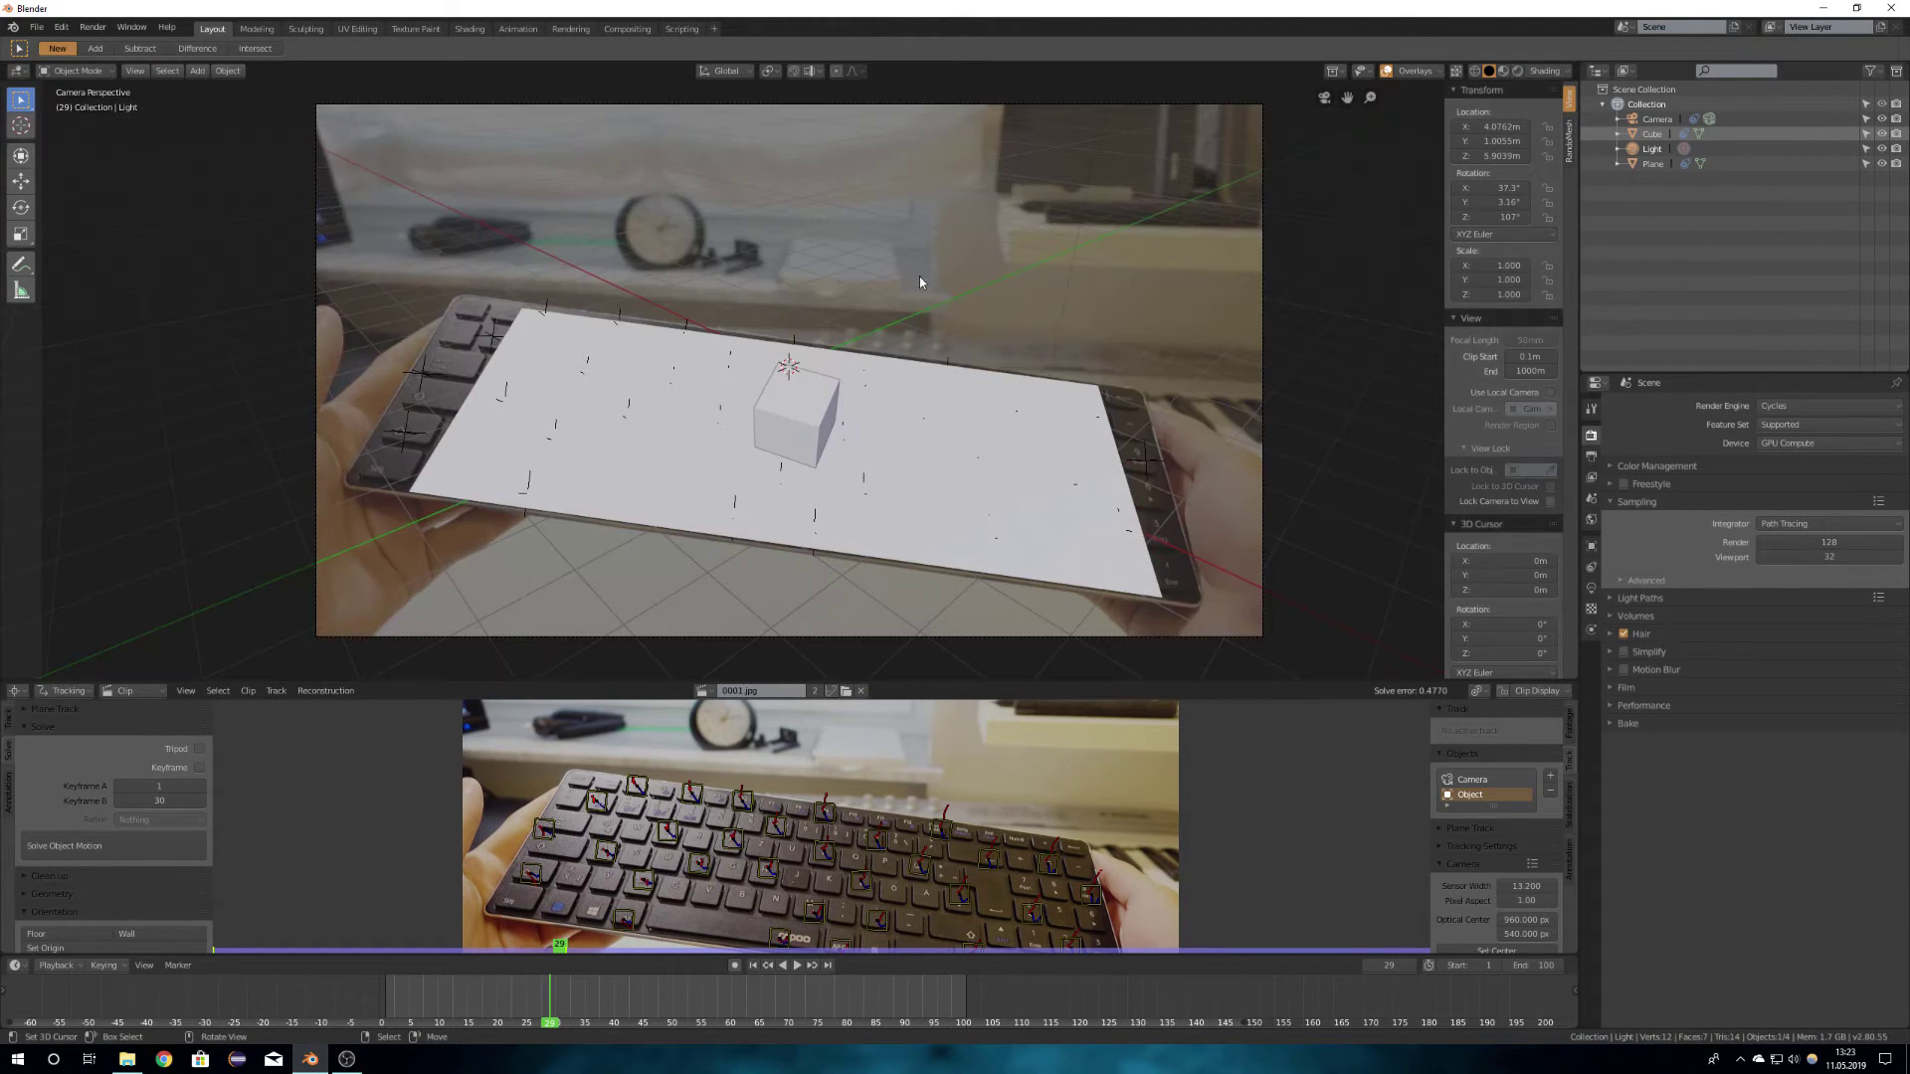
scroll(970, 326, "down", 5)
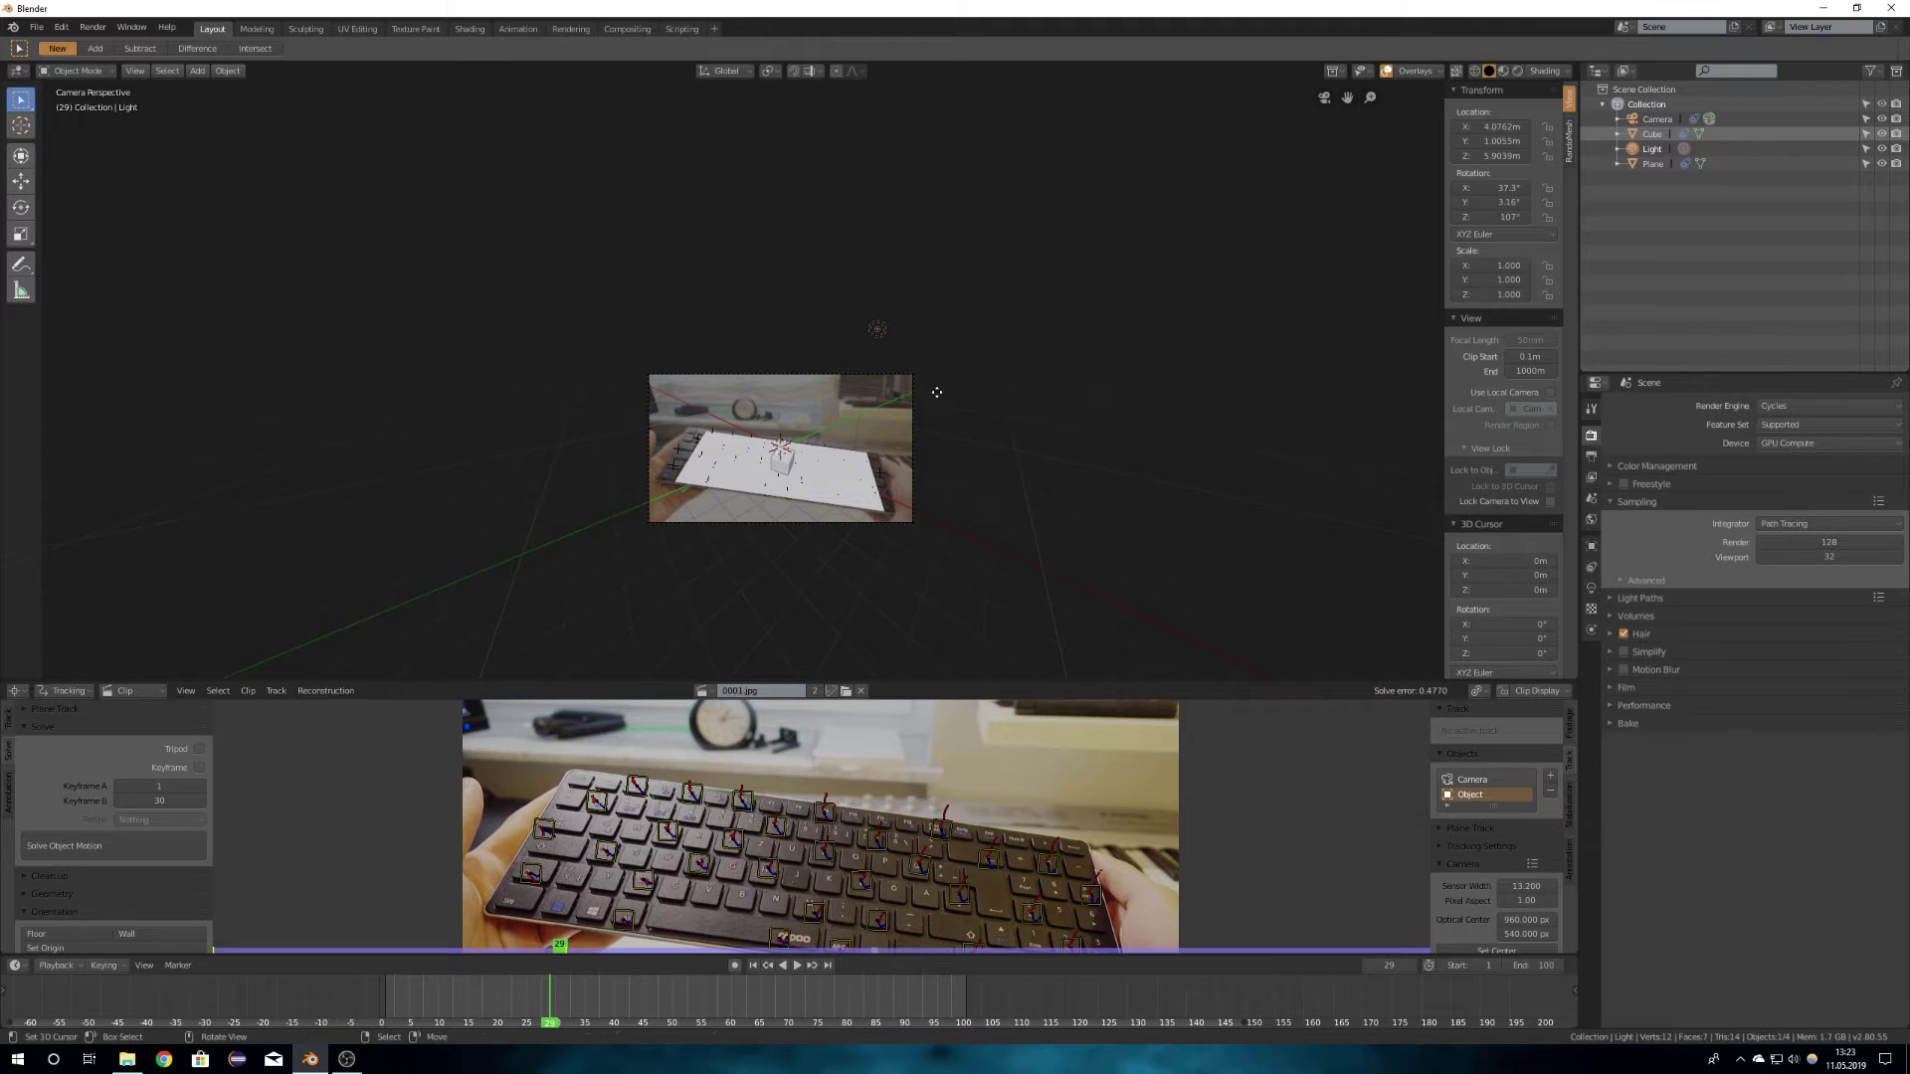
key("g")
left_click(817, 334)
middle_click_drag(658, 336, 828, 379)
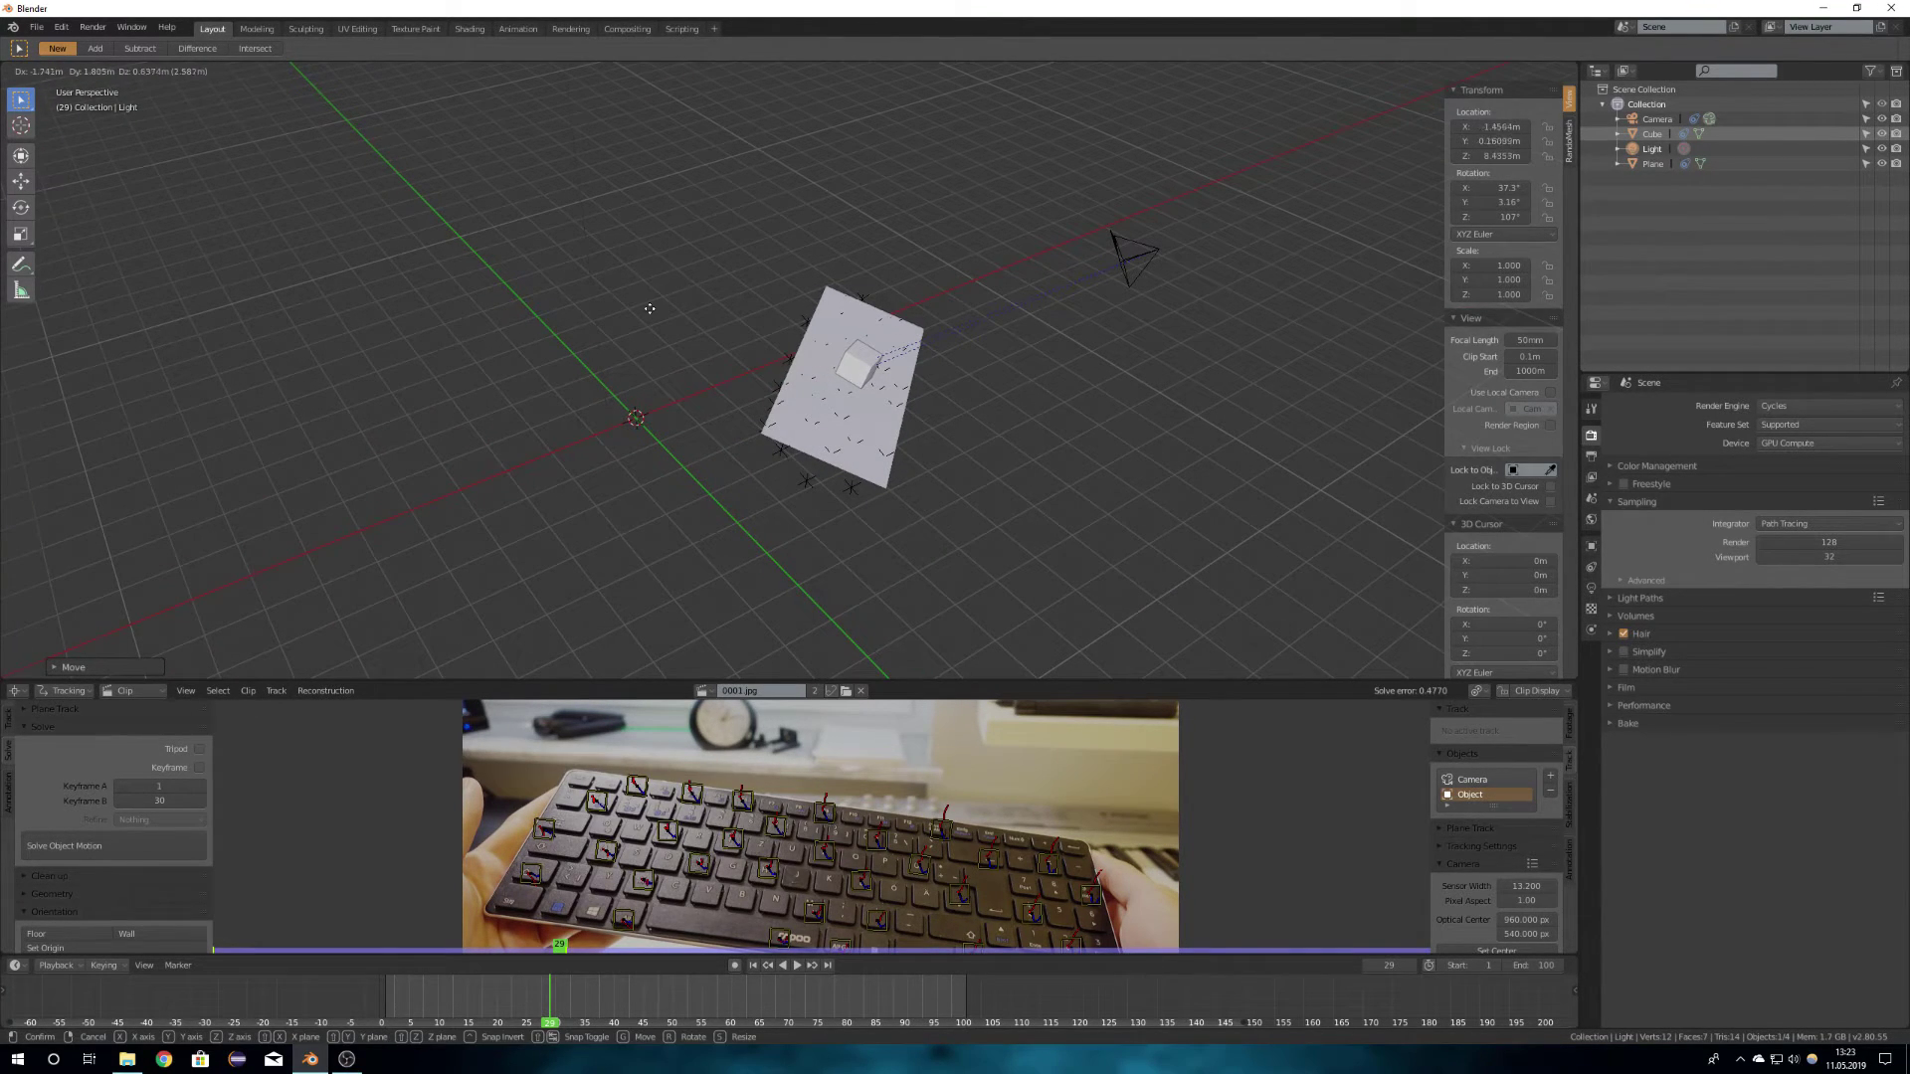
Step: Change the light's type to Sun and rotate it freely so it shines toward the cube and plane
left_click(1592, 588)
left_click(1717, 485)
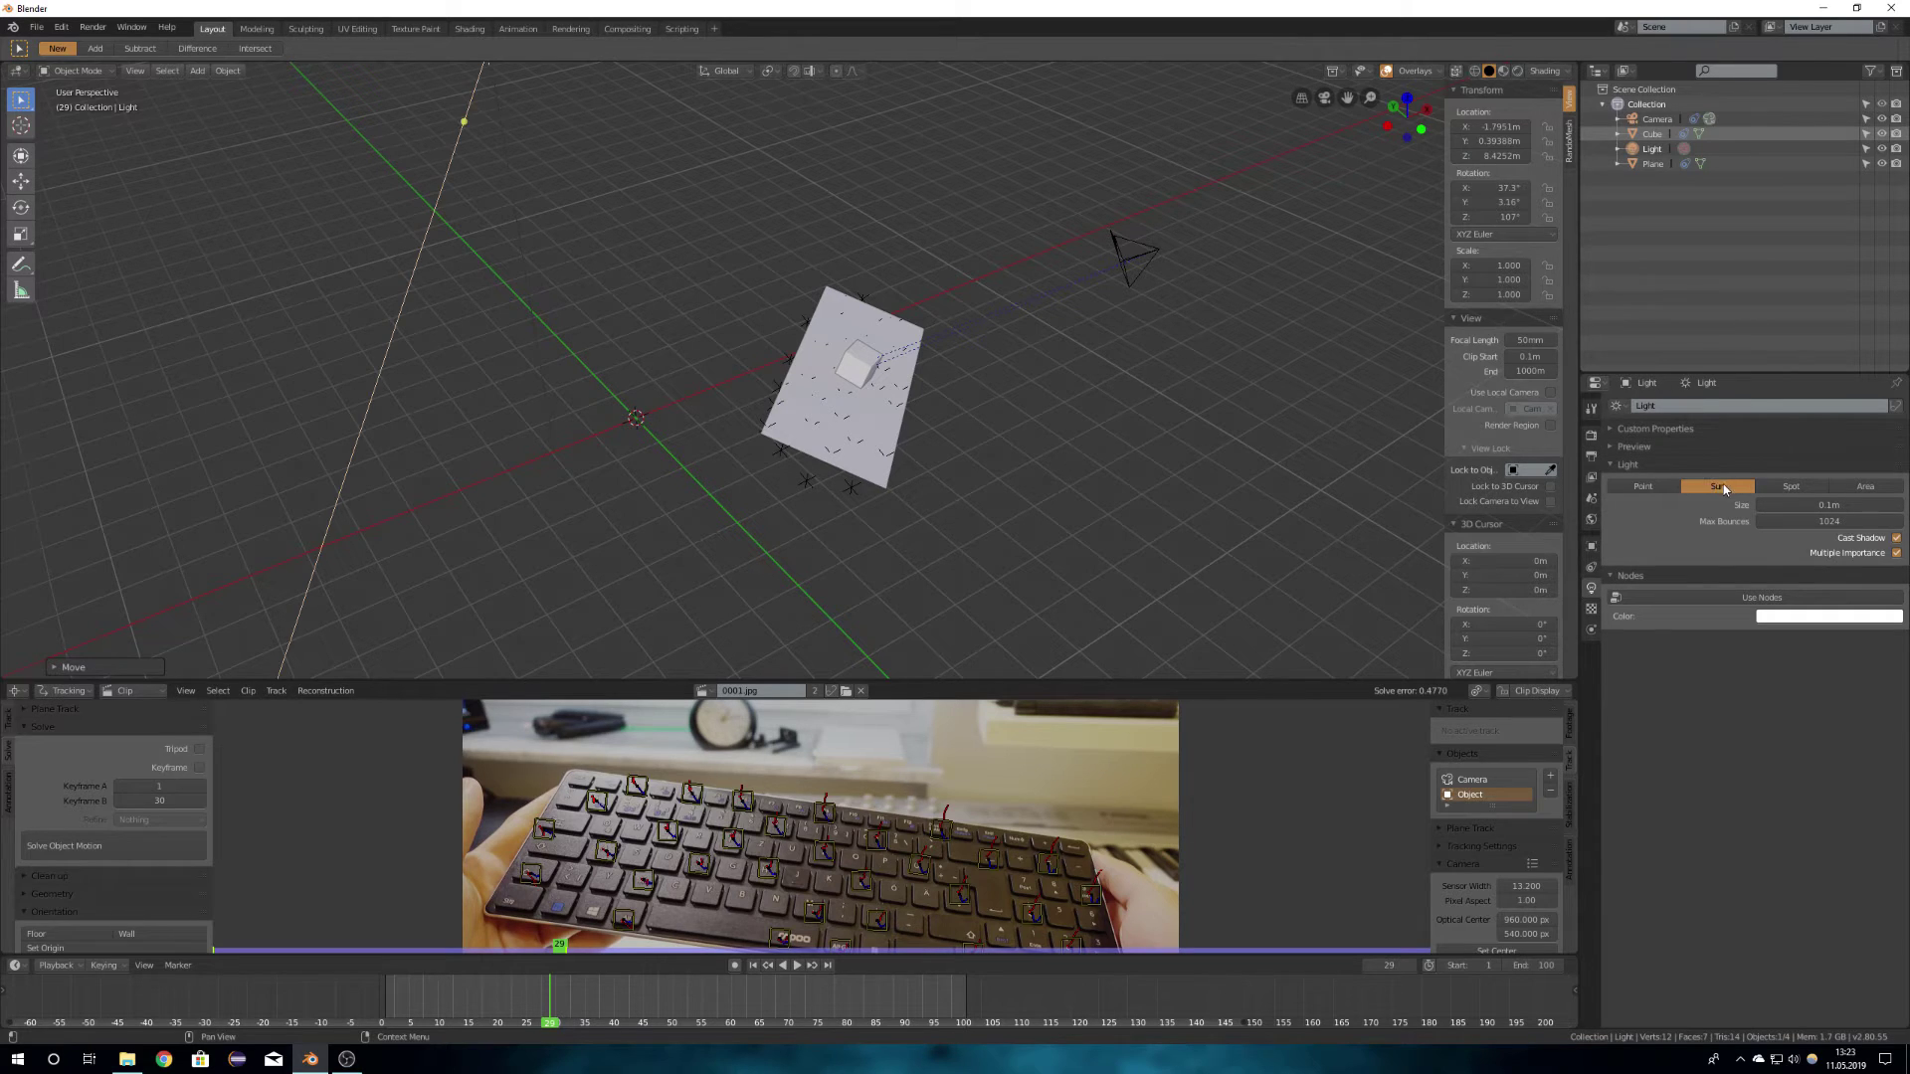
middle_click_drag(1144, 467, 874, 460)
key("r")
key("r")
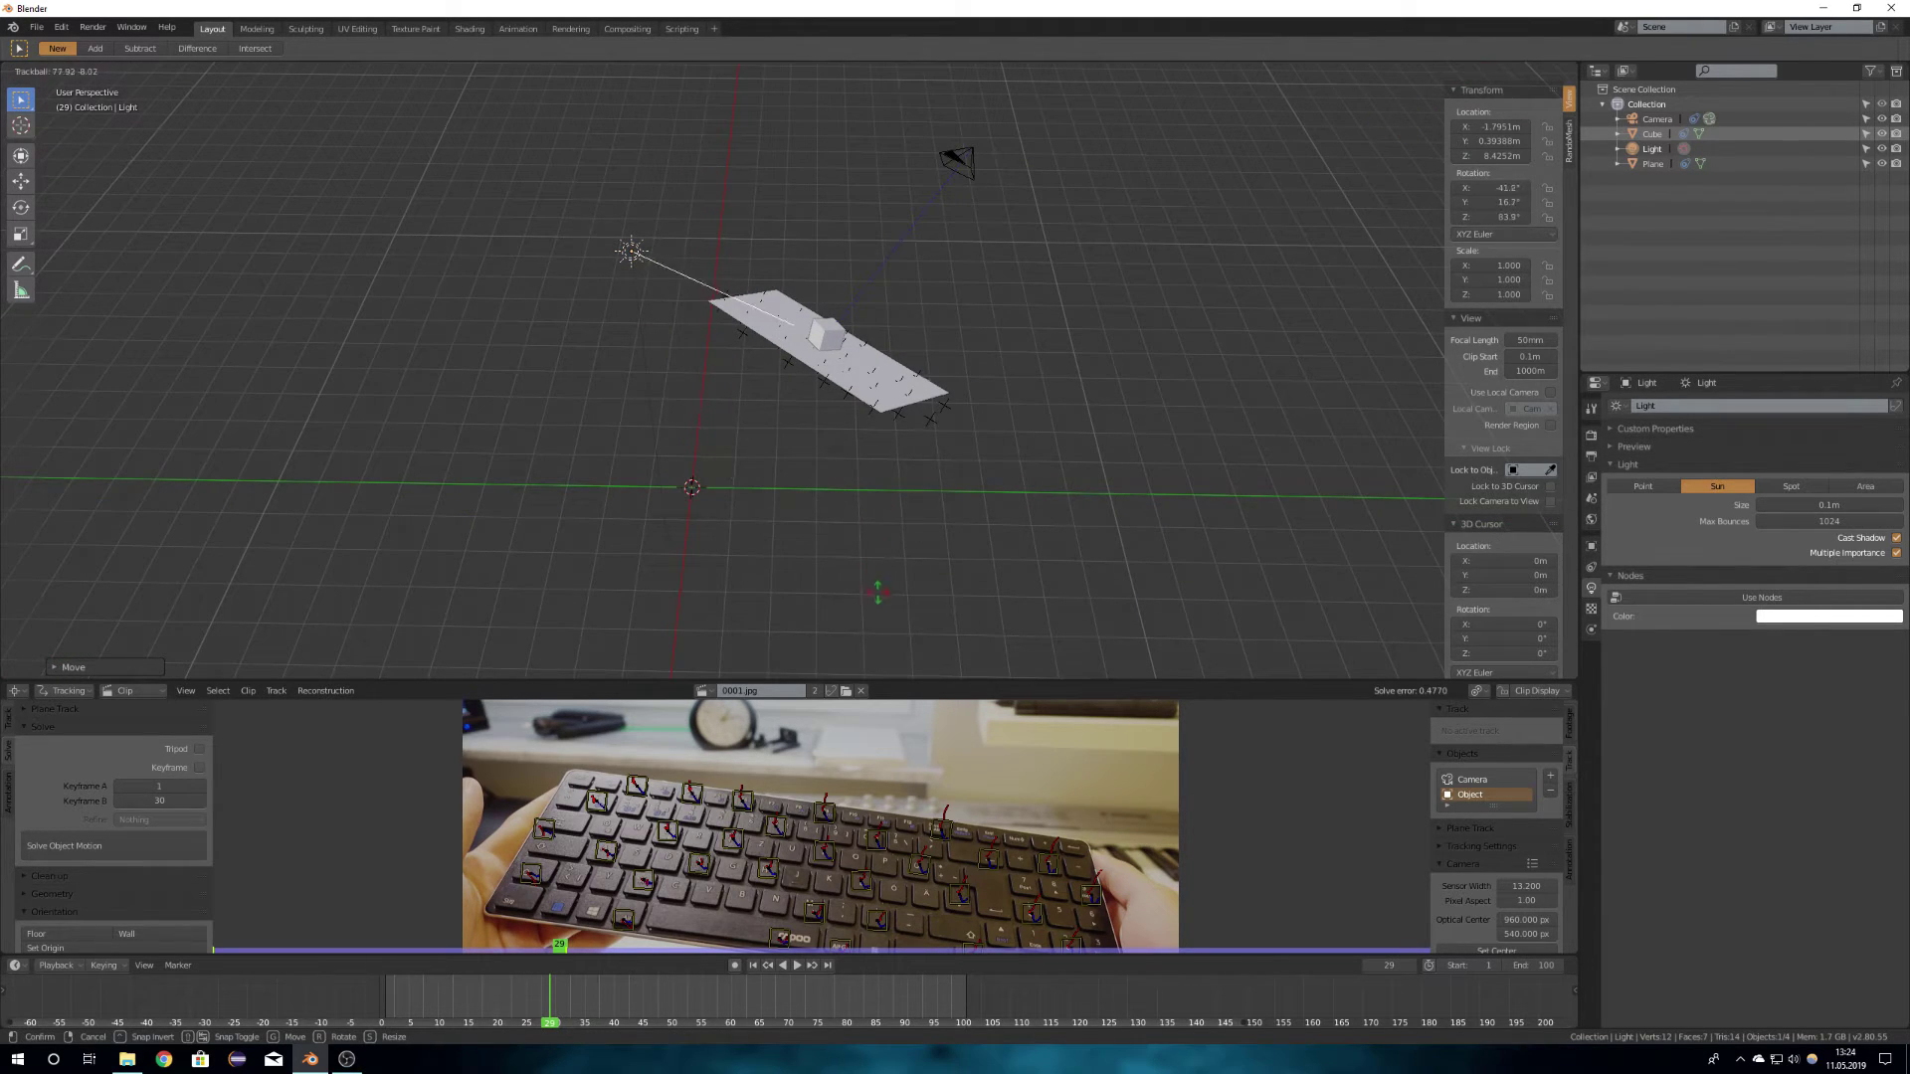
left_click(450, 417)
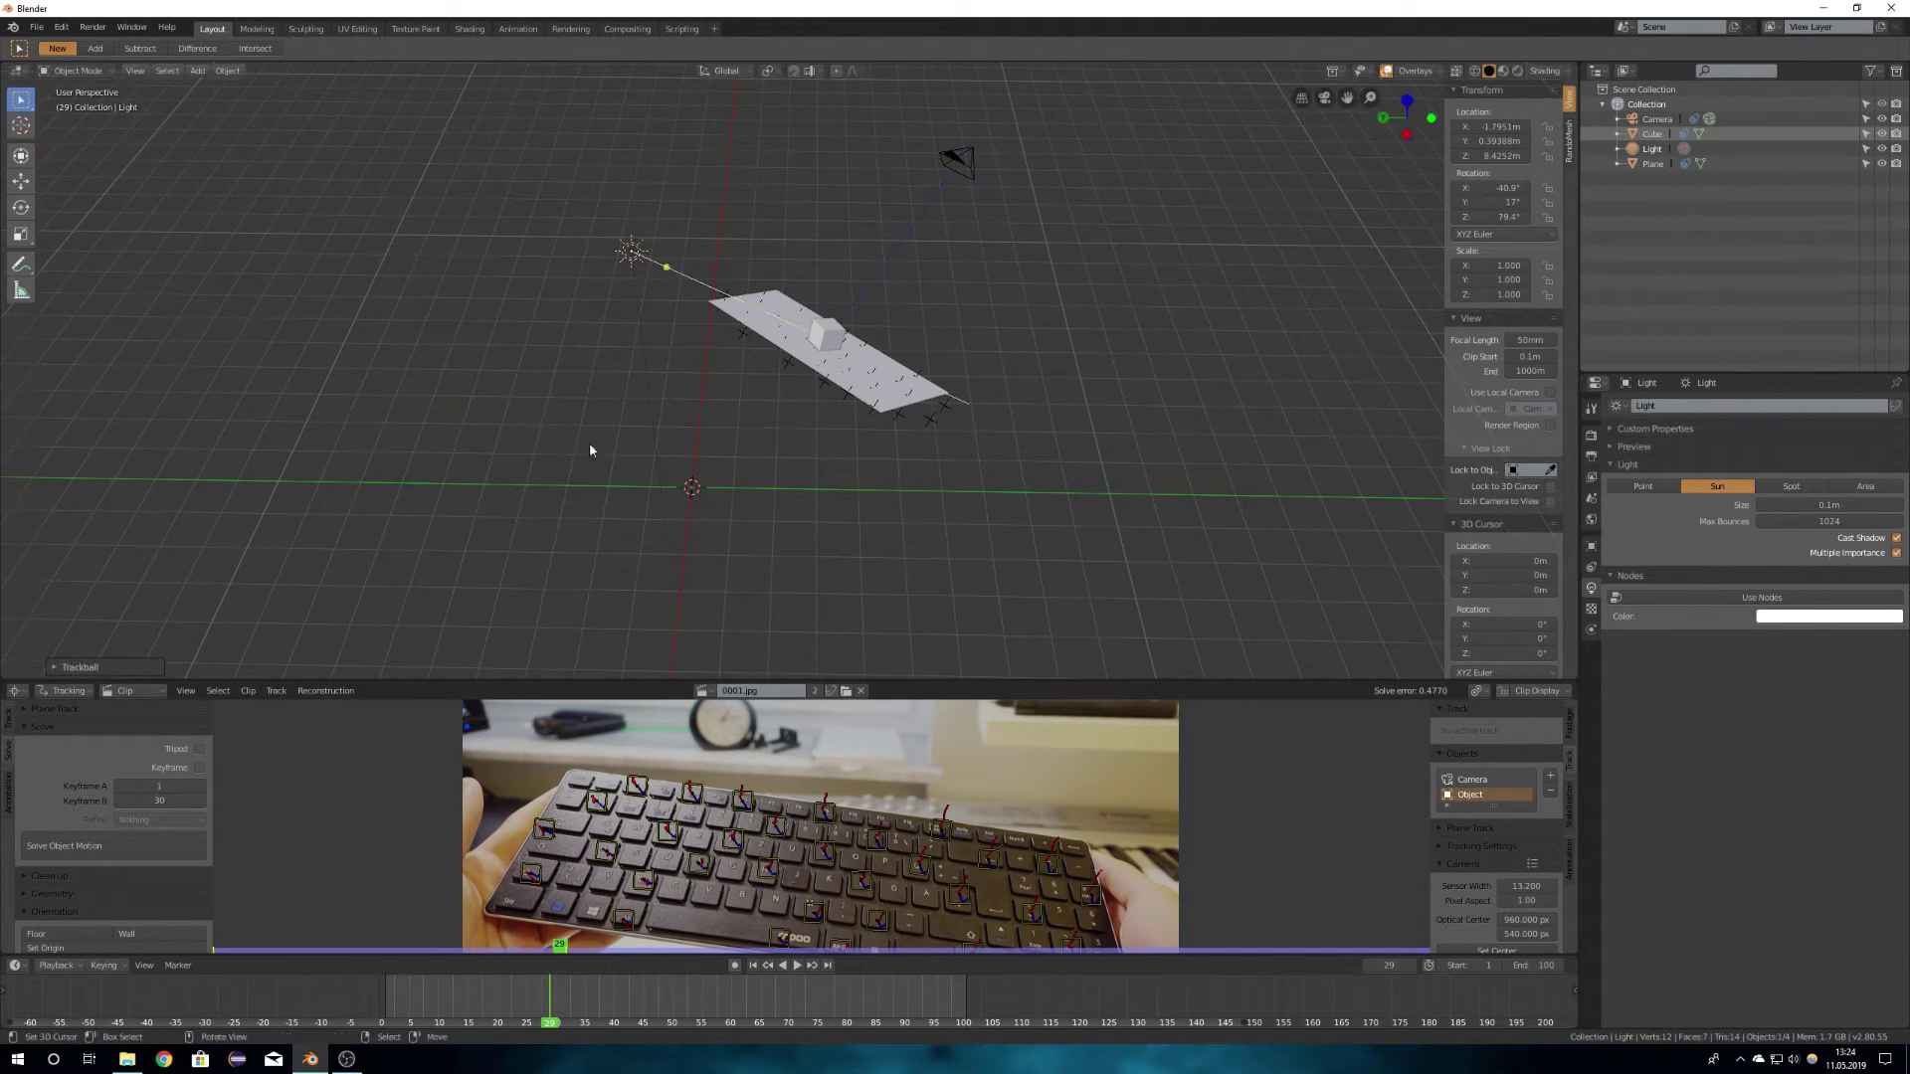
Step: Switch back to rendered shading and check the cube's sunlit shadow through the camera view
key("z")
left_click(900, 304)
middle_click_drag(975, 325, 776, 364)
key("KP_0")
scroll(781, 405, "up", 5)
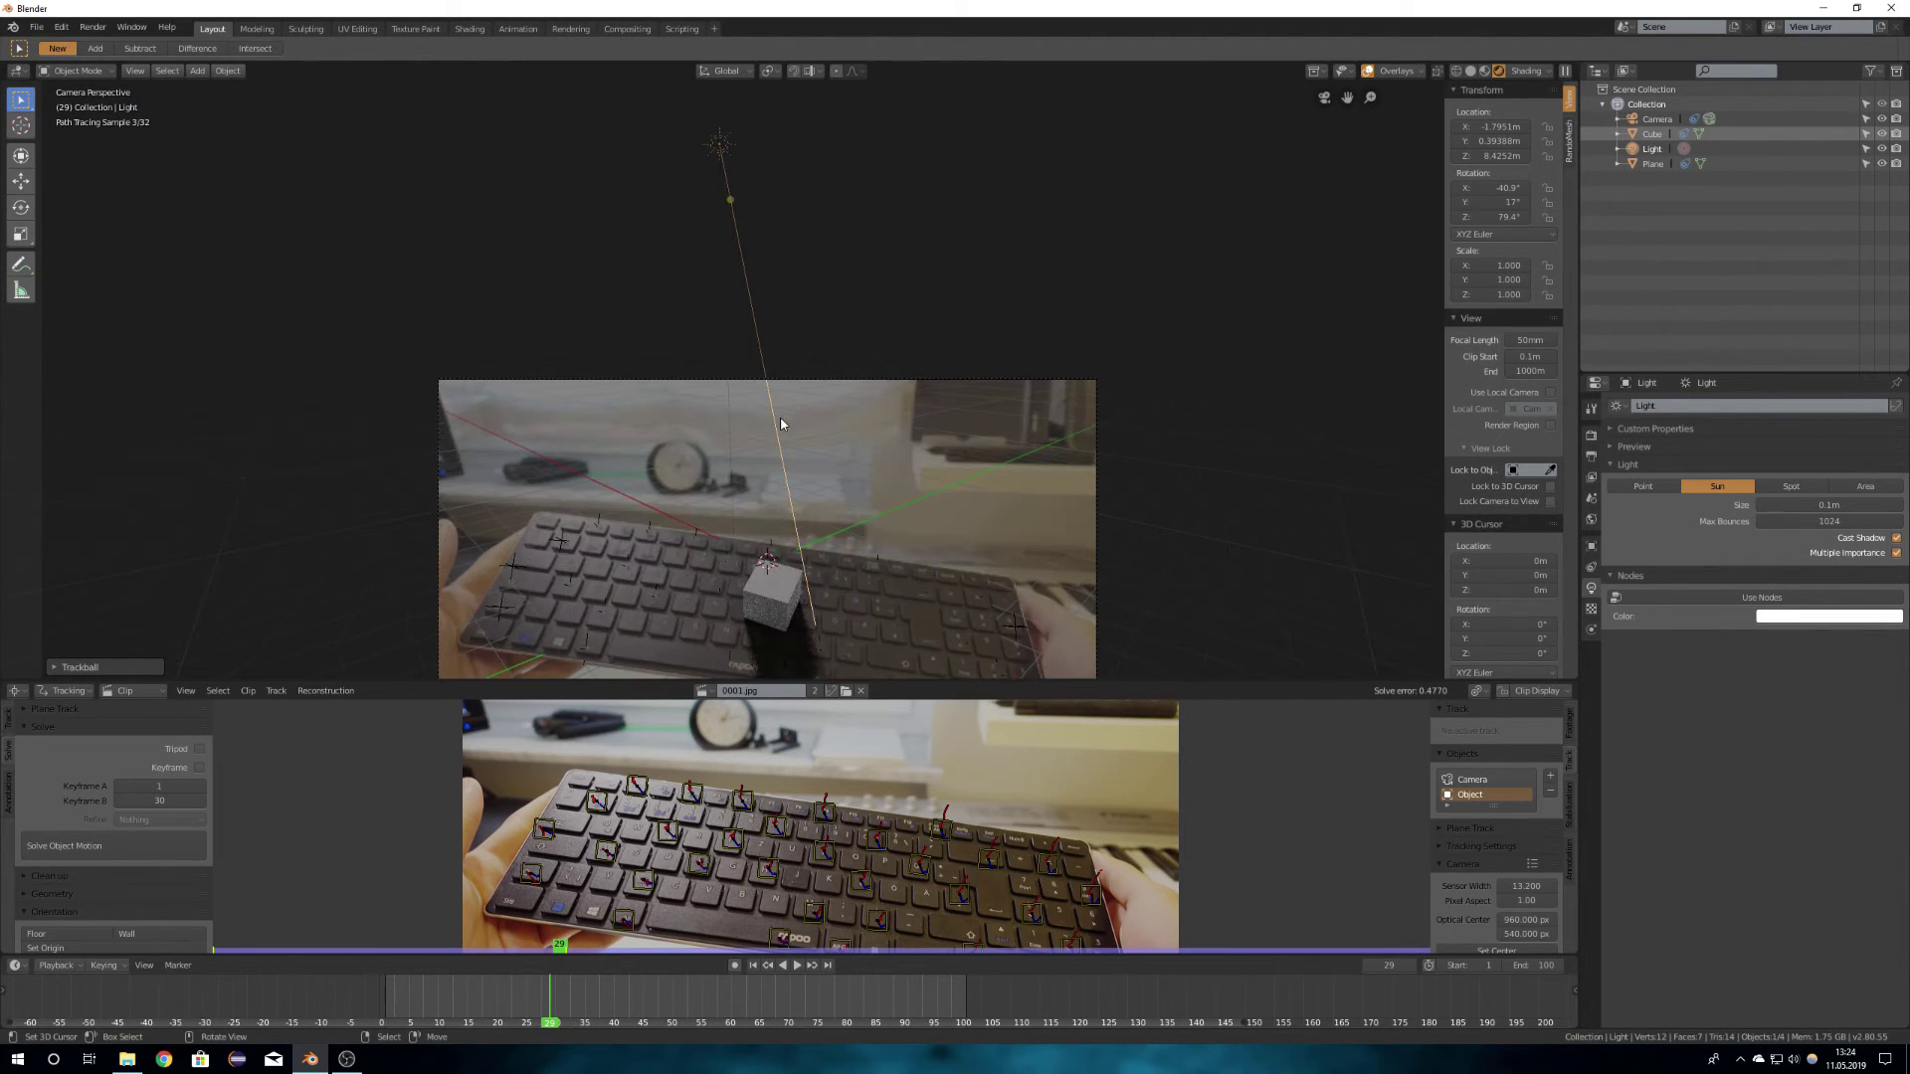
middle_click_drag(835, 578, 823, 373, "shift")
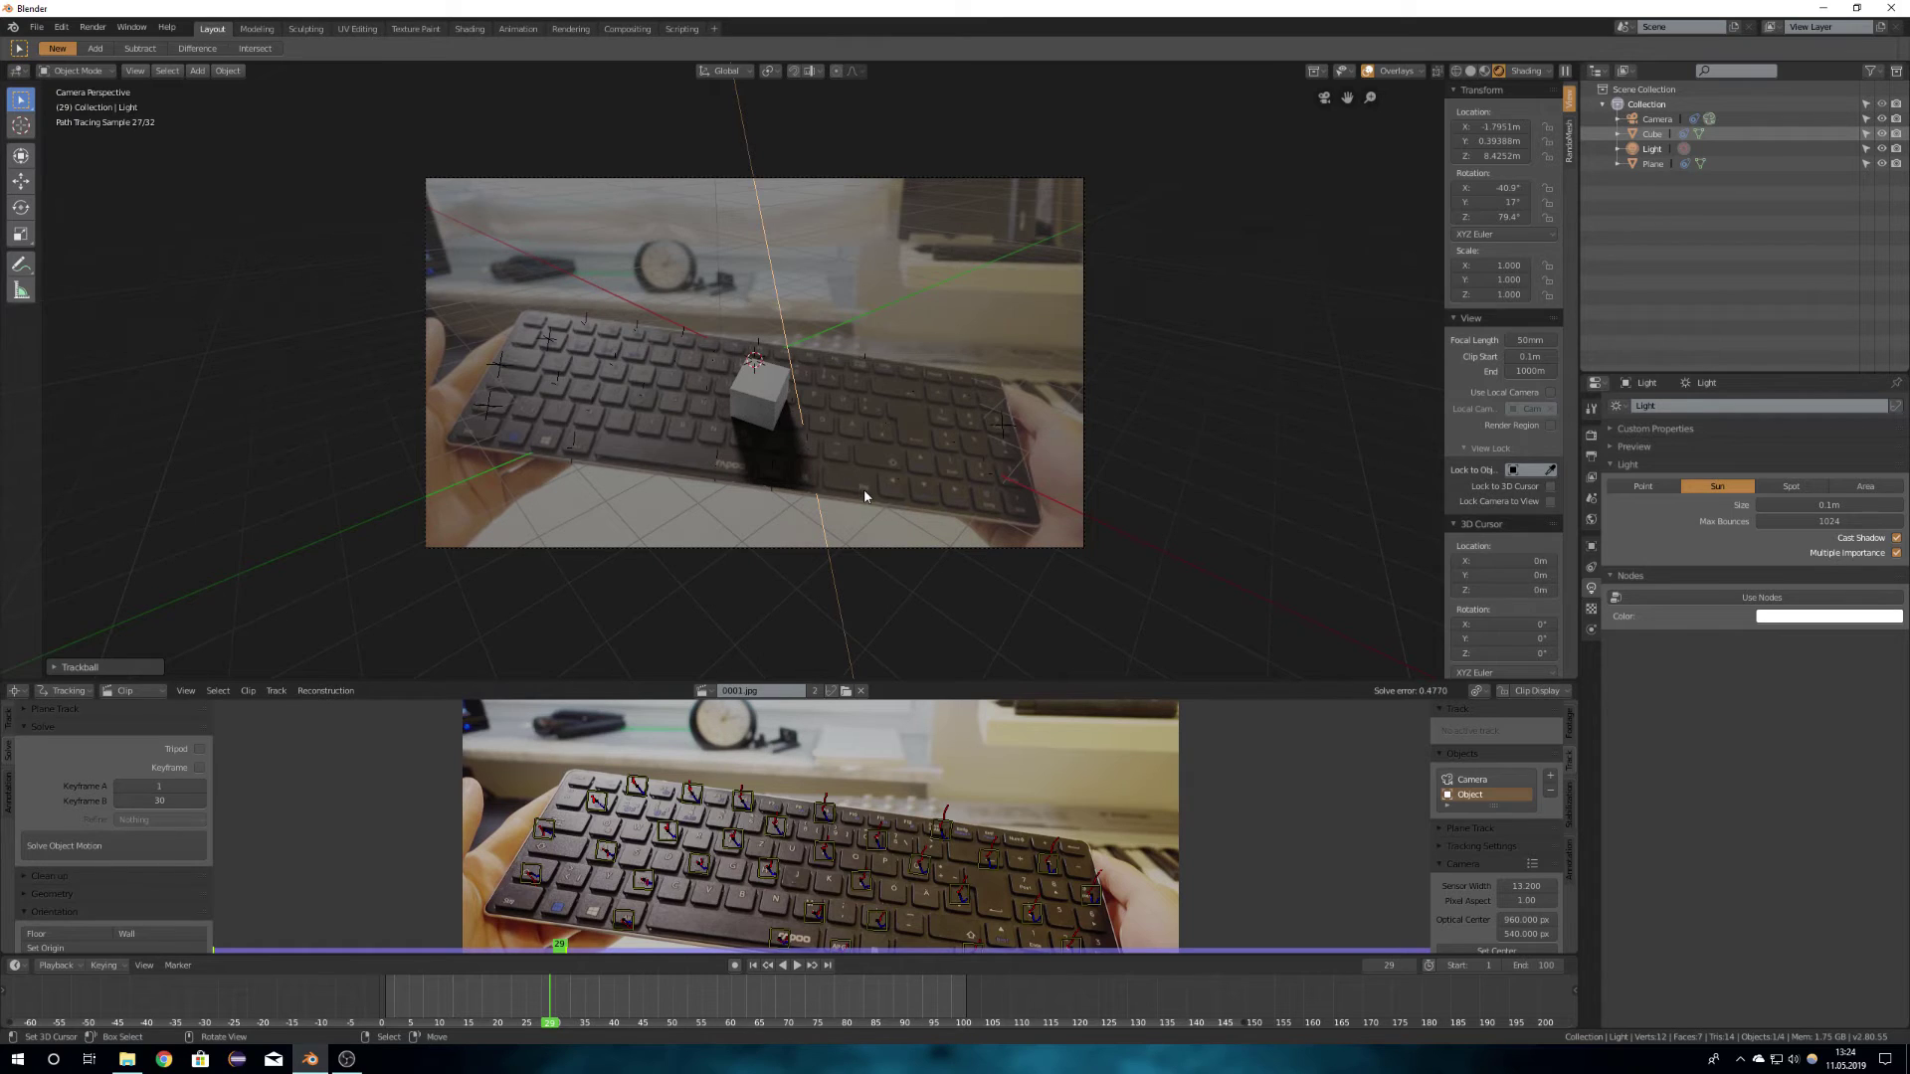
scroll(865, 494, "up", 2)
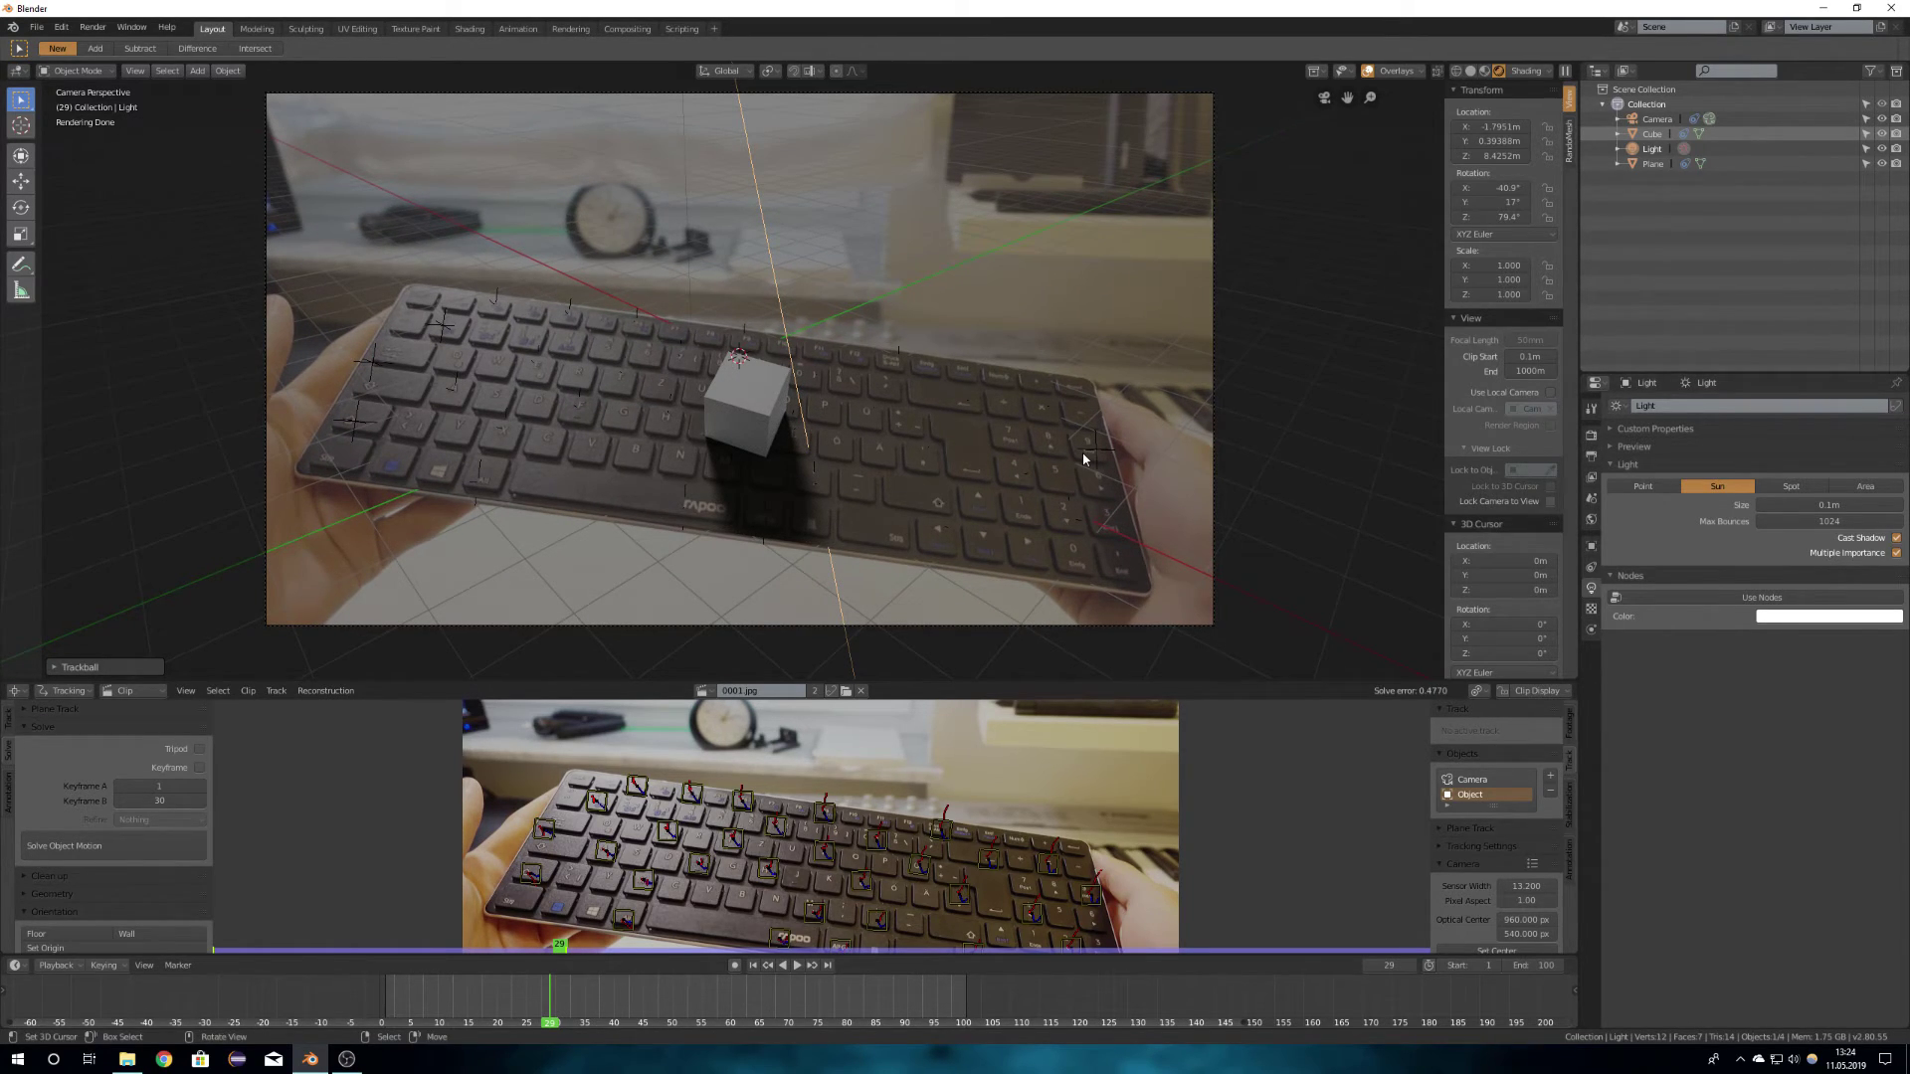
Step: Render the current frame as a still, inspect the cube and its shadow, and close the render window
key("F12")
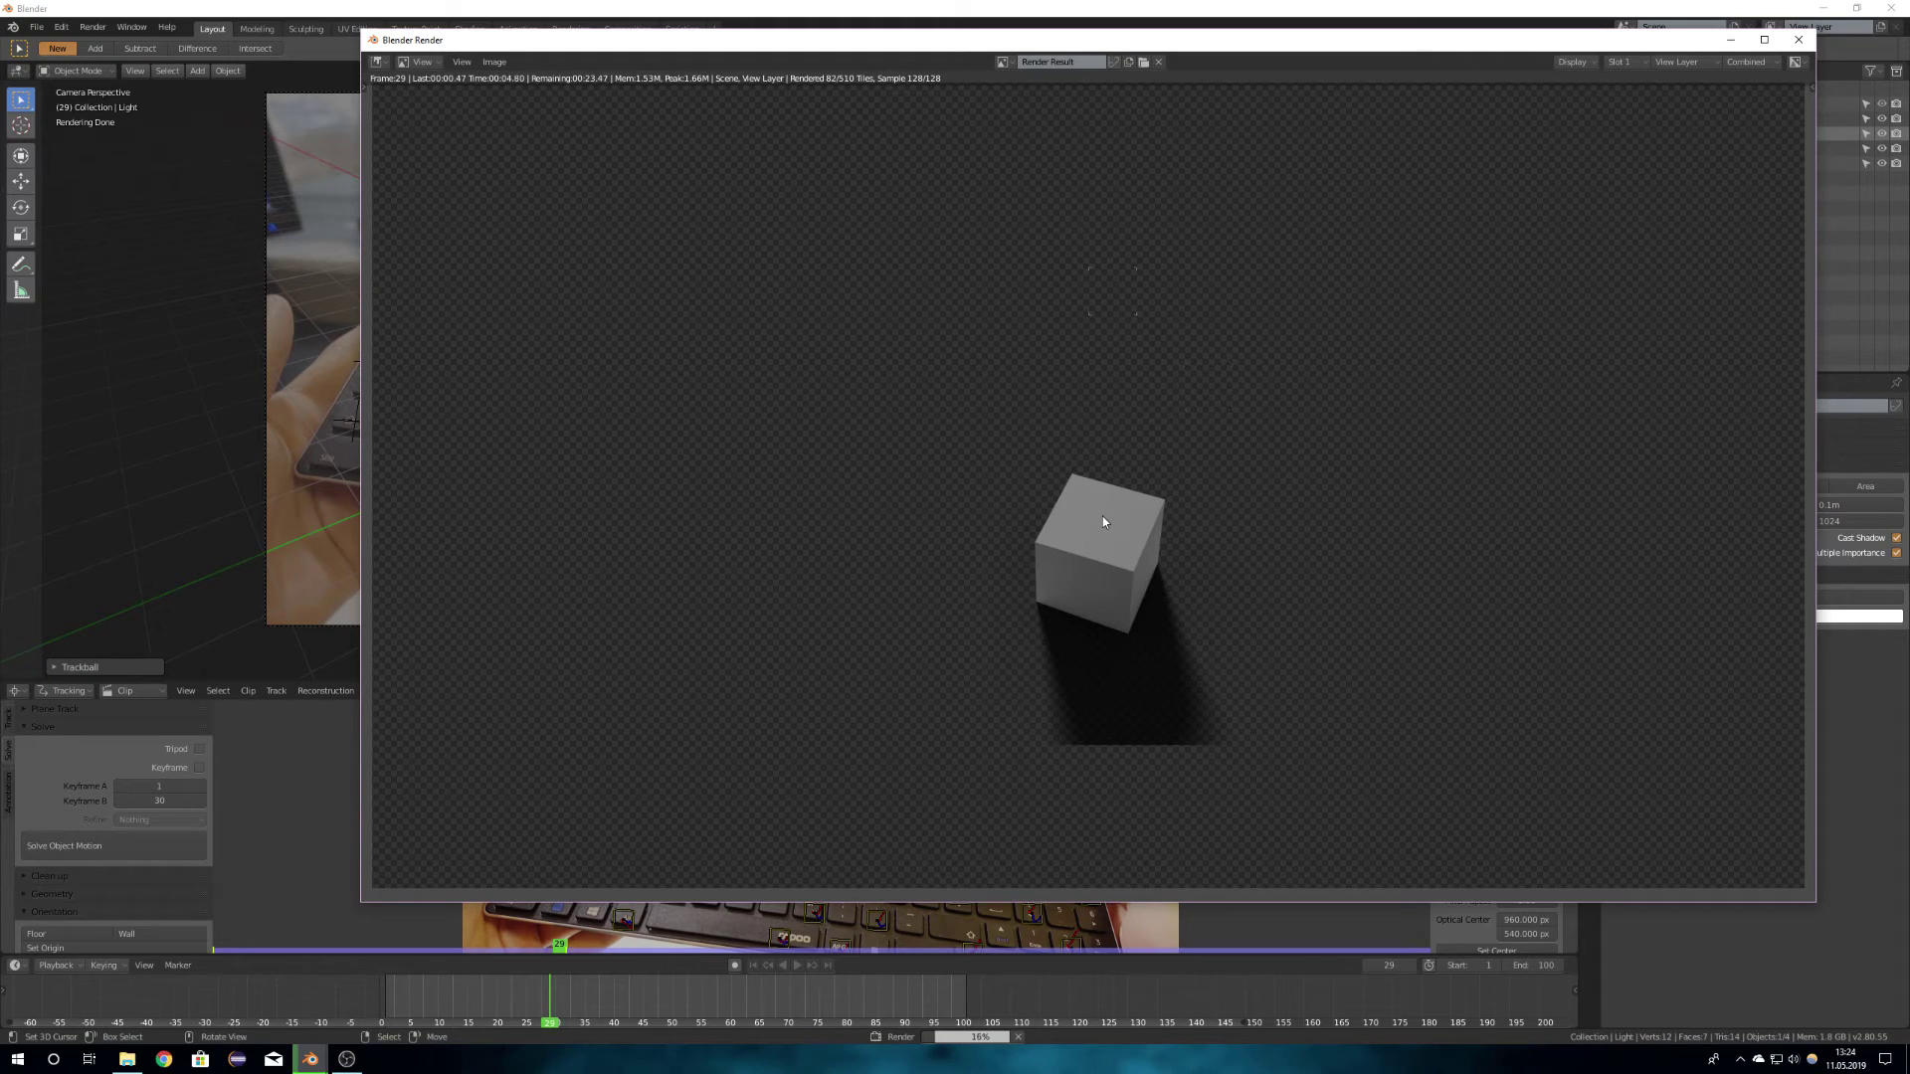
scroll(1102, 518, "down", 2)
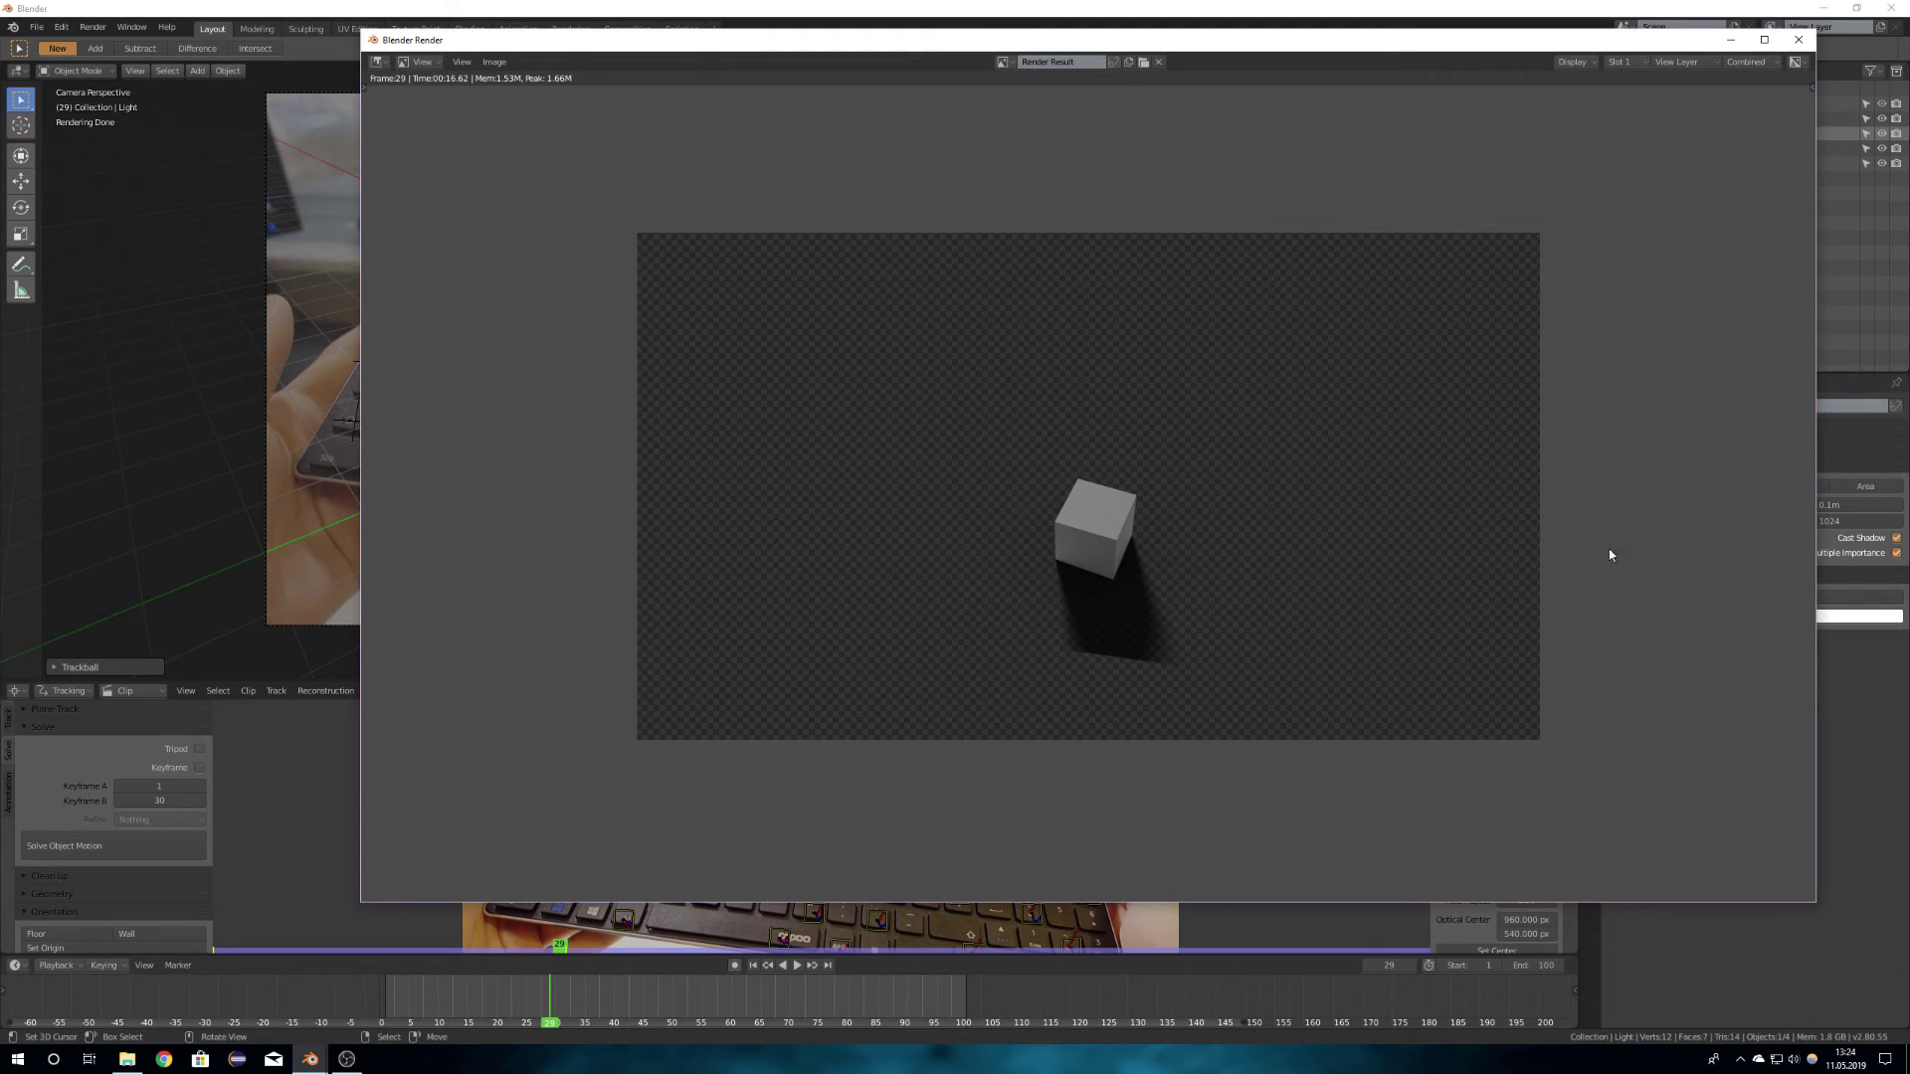
middle_click_drag(1282, 607, 1214, 596)
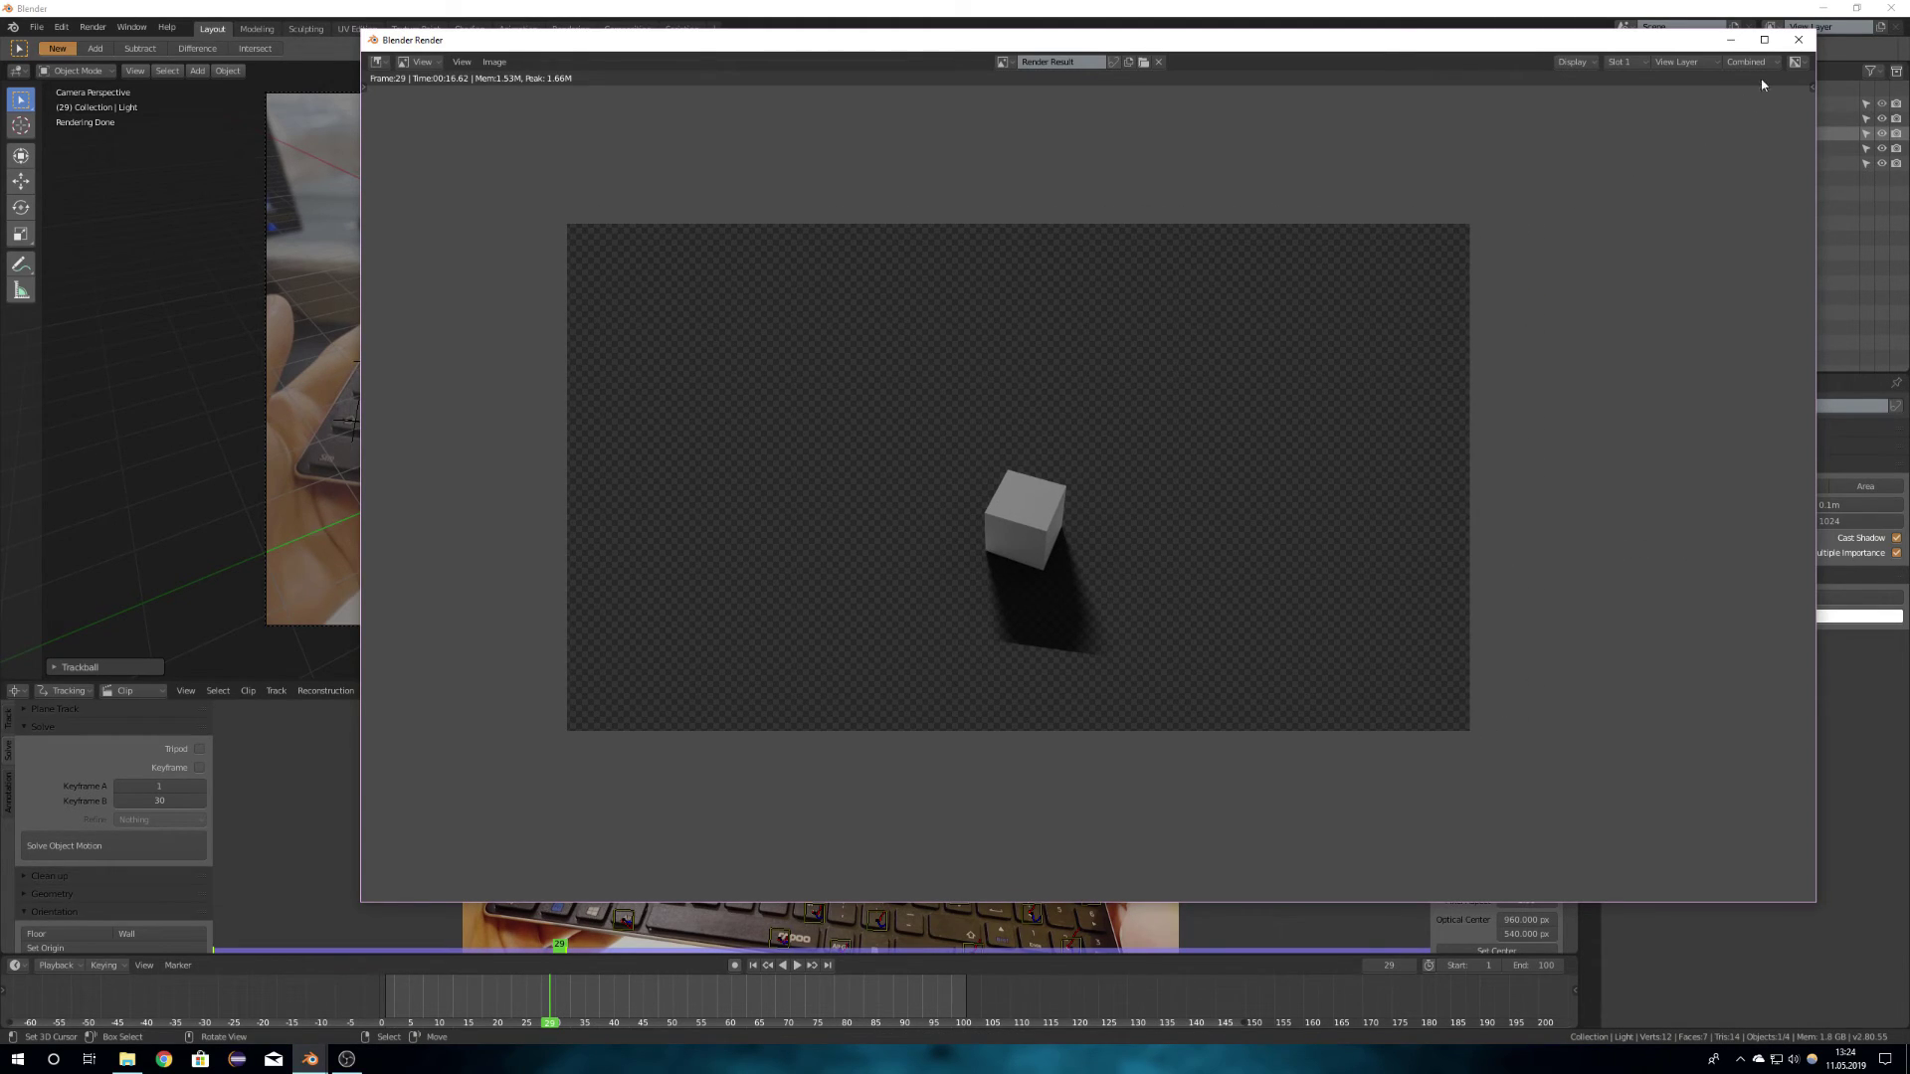
left_click(1798, 41)
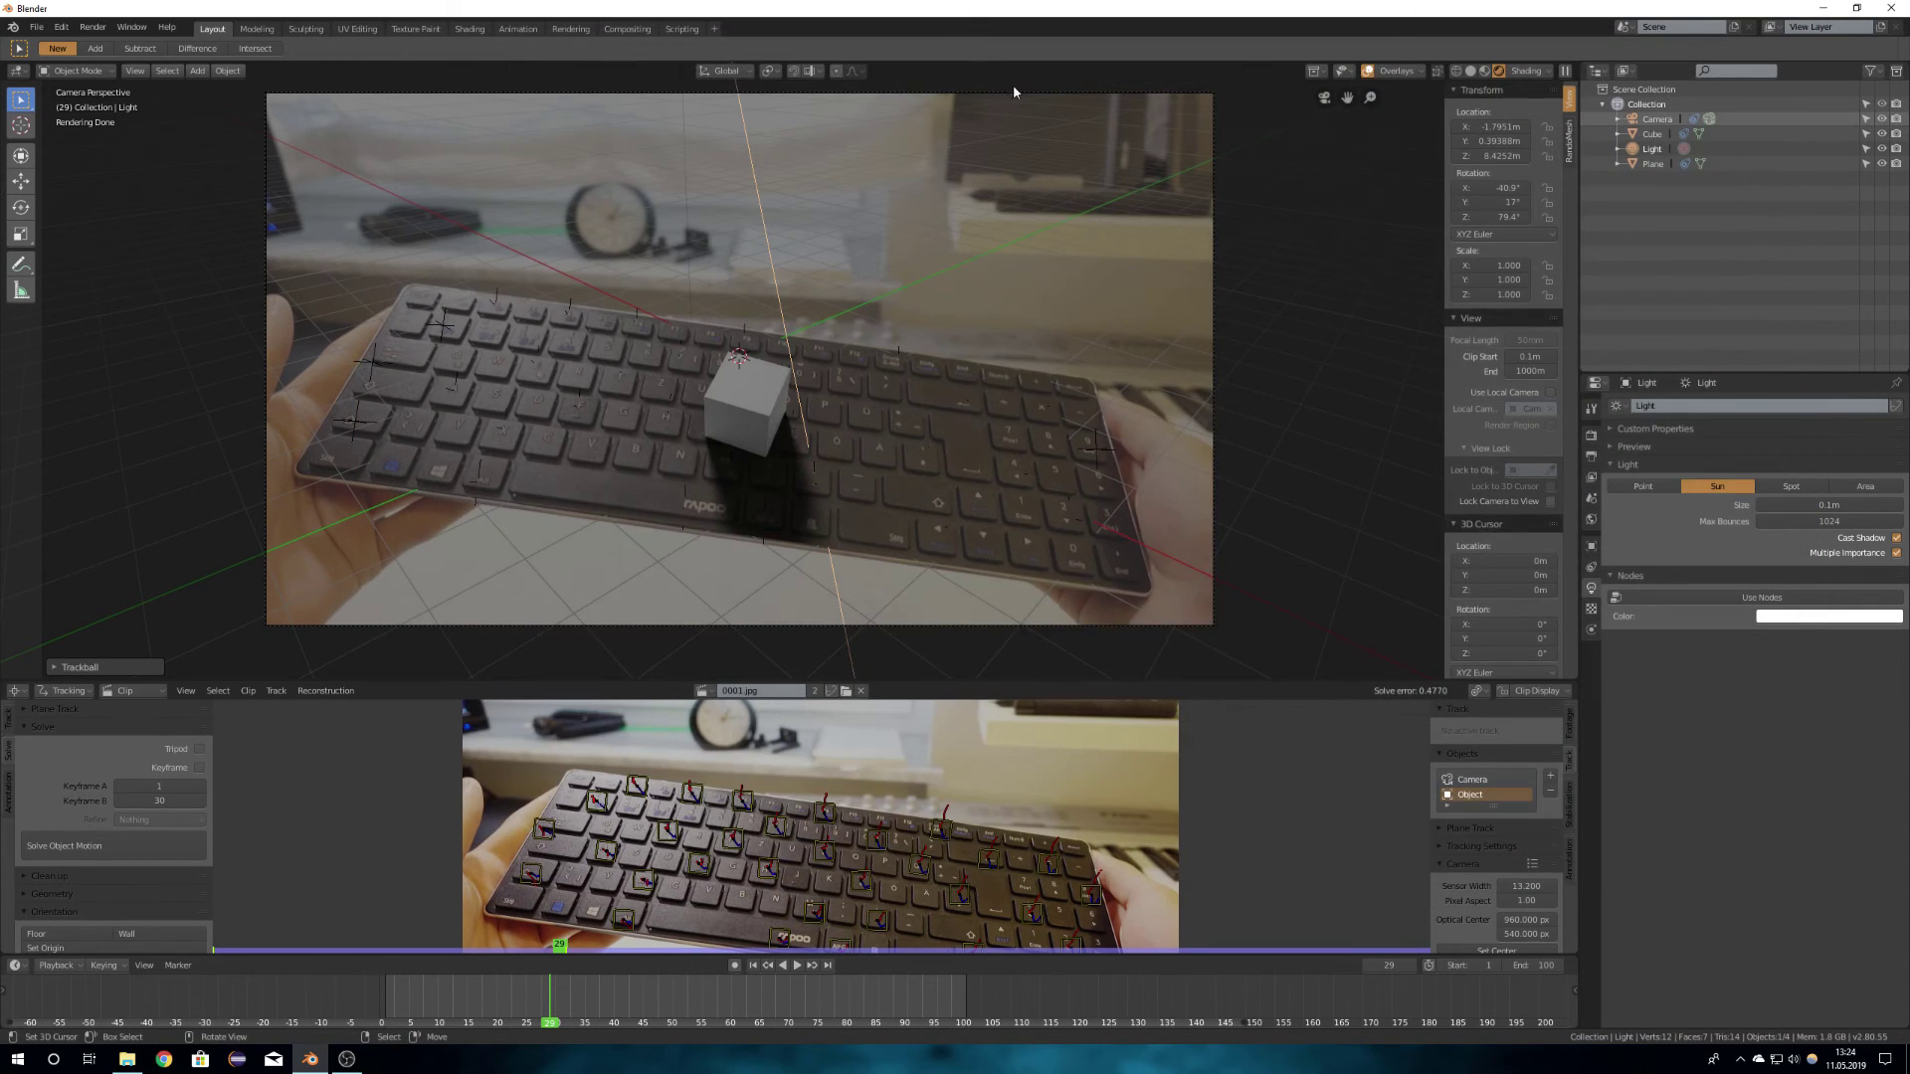